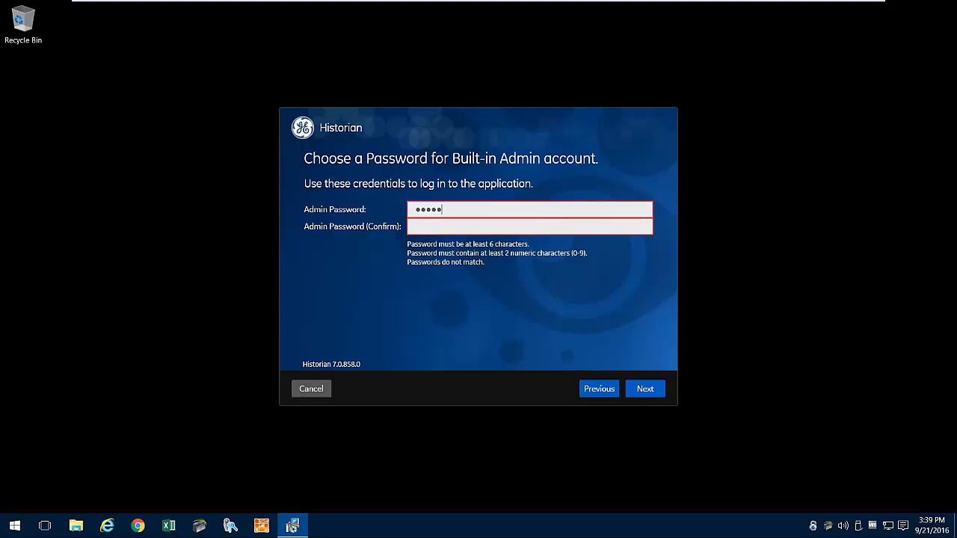
- Enter and confirm the built-in admin password, then continue
{"action": "key", "text": "Tab"}
{"action": "type", "text": "••••••••"}
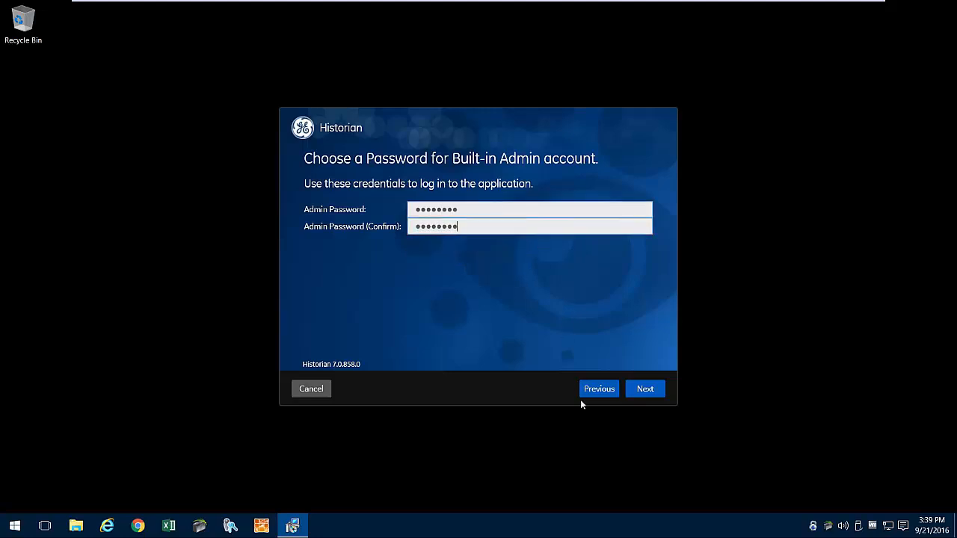
{"action": "left_click", "coordinate": [642, 389]}
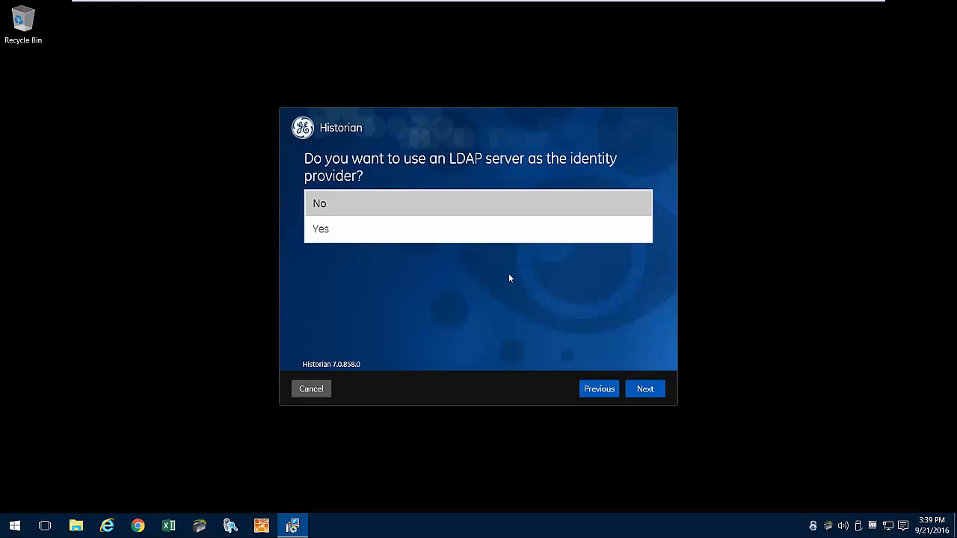
- Decline using an LDAP server and start the Historian installation
{"action": "left_click", "coordinate": [487, 204]}
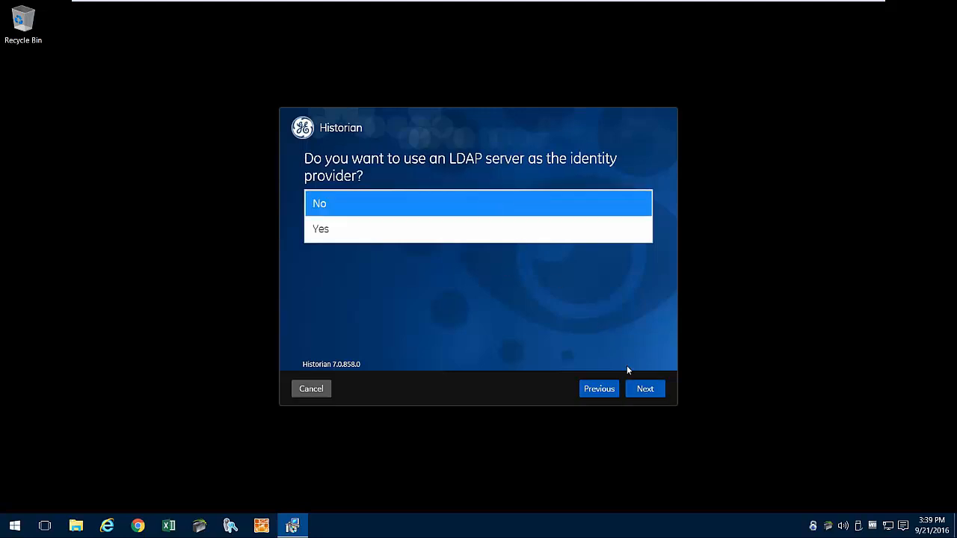
{"action": "left_click", "coordinate": [645, 390]}
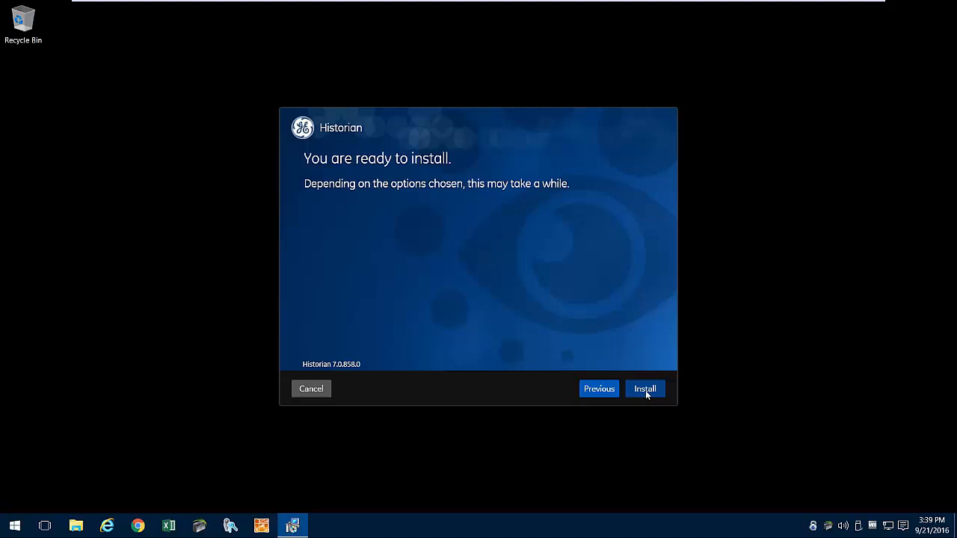
{"action": "left_click", "coordinate": [645, 389]}
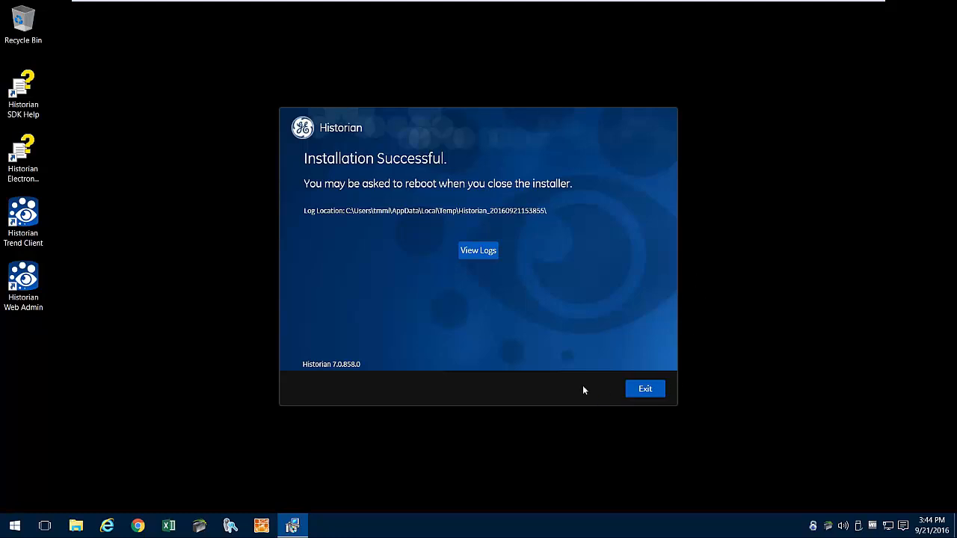
- Close the installer once the Installation Successful page appears
{"action": "left_click", "coordinate": [645, 391]}
- Accept the reboot prompt and enlarge the Services window to reach the Historian services
{"action": "left_click", "coordinate": [516, 300]}
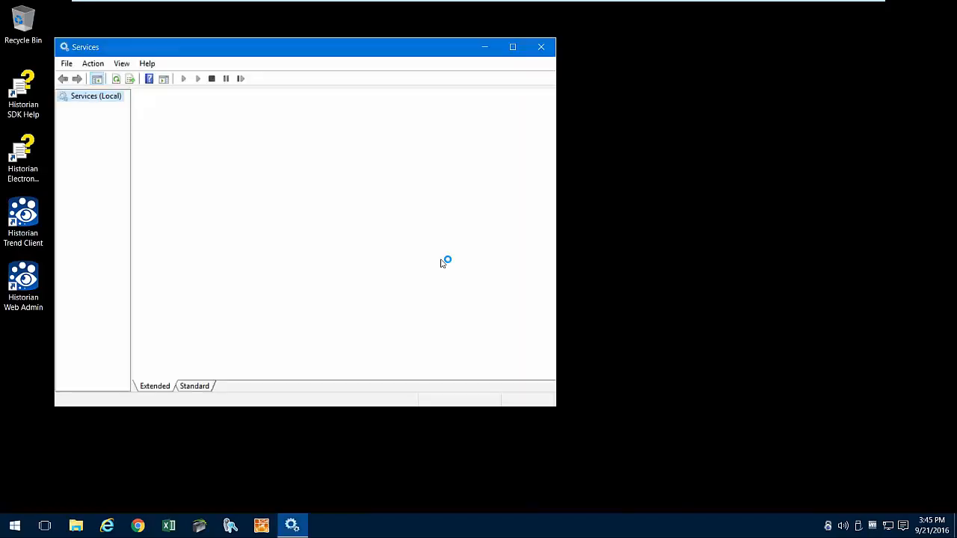
{"action": "left_click_drag", "start_coordinate": [556, 406], "coordinate": [808, 485]}
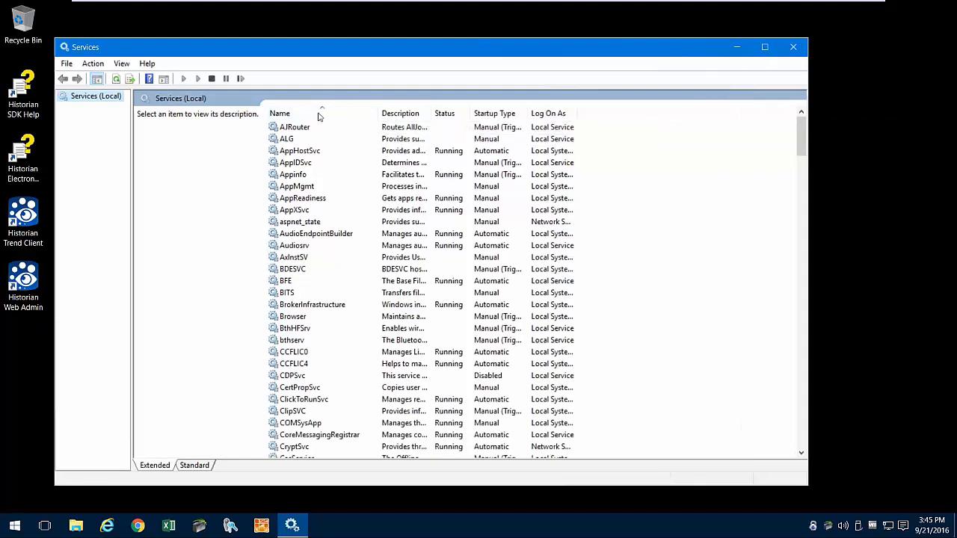
{"action": "left_click", "coordinate": [802, 314]}
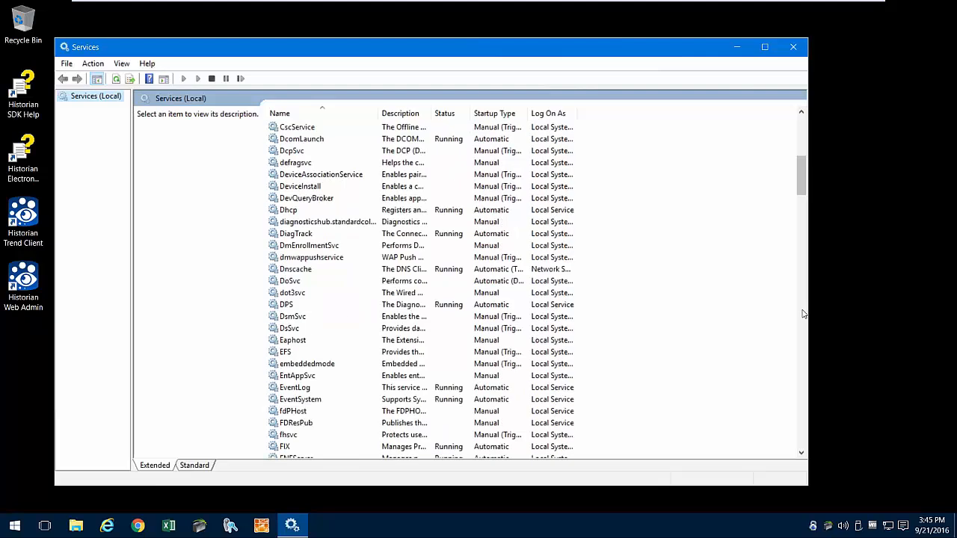
{"action": "left_click", "coordinate": [803, 313]}
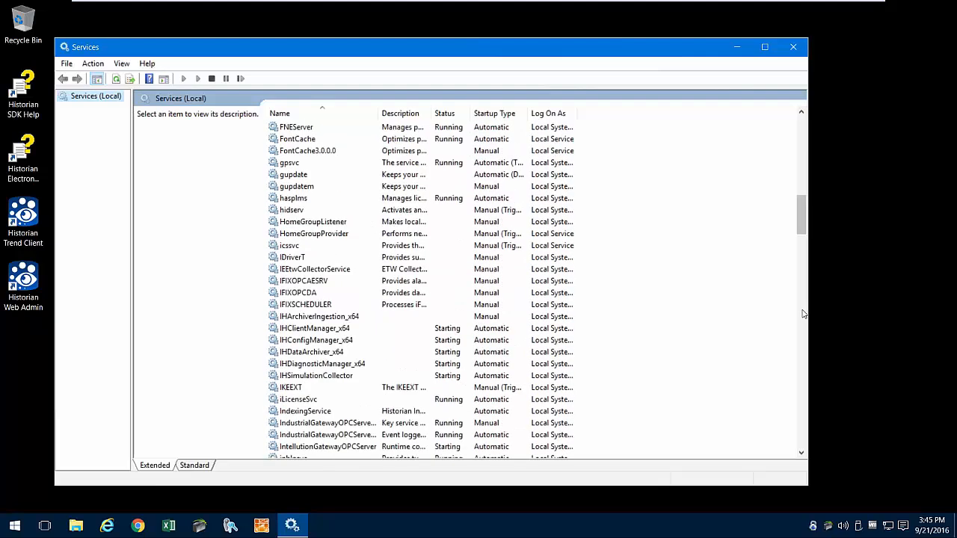
{"action": "scroll", "coordinate": [803, 313], "scroll_direction": "down", "scroll_amount": 1}
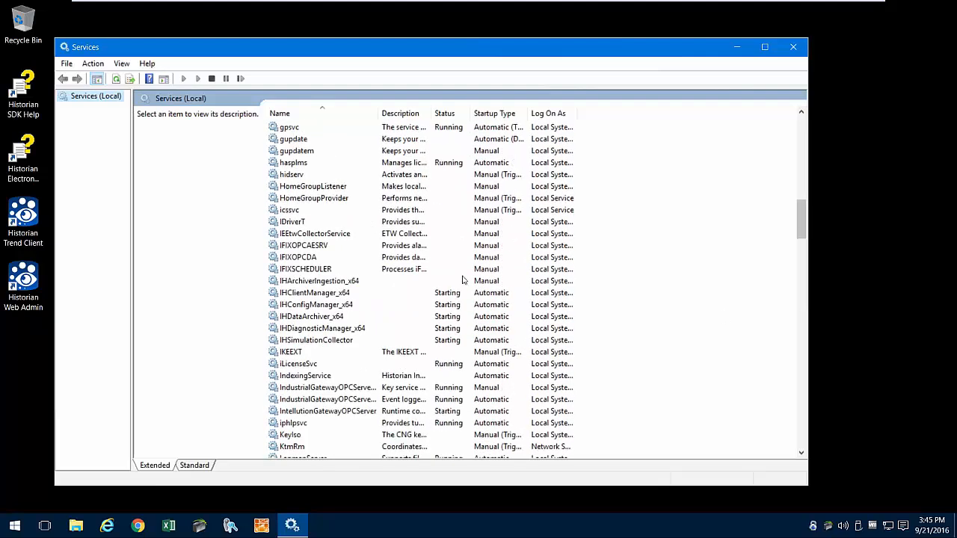
- Refresh the Historian service statuses, widen the Name column, and close Services
{"action": "left_click", "coordinate": [117, 80]}
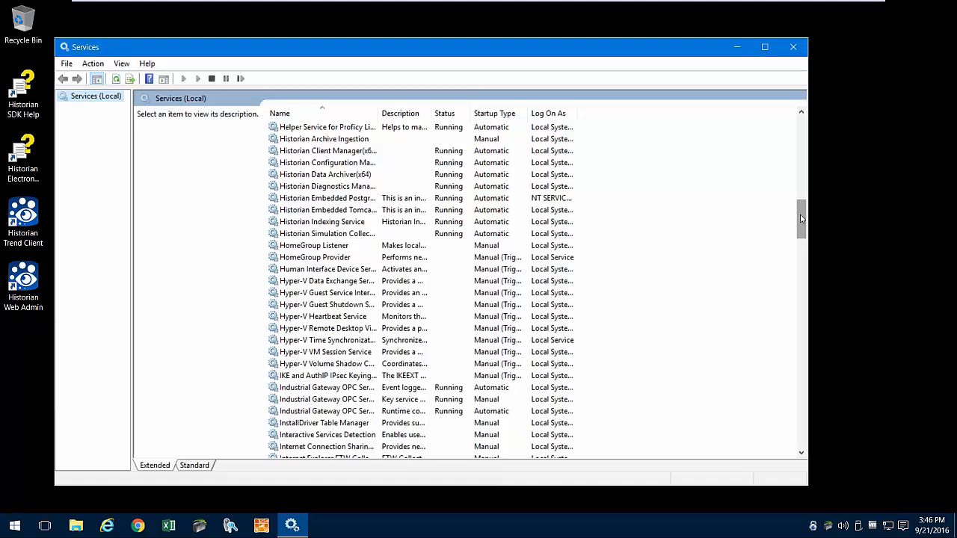
{"action": "scroll", "coordinate": [799, 207], "scroll_direction": "up", "scroll_amount": 2}
{"action": "left_click_drag", "start_coordinate": [380, 110], "coordinate": [443, 114]}
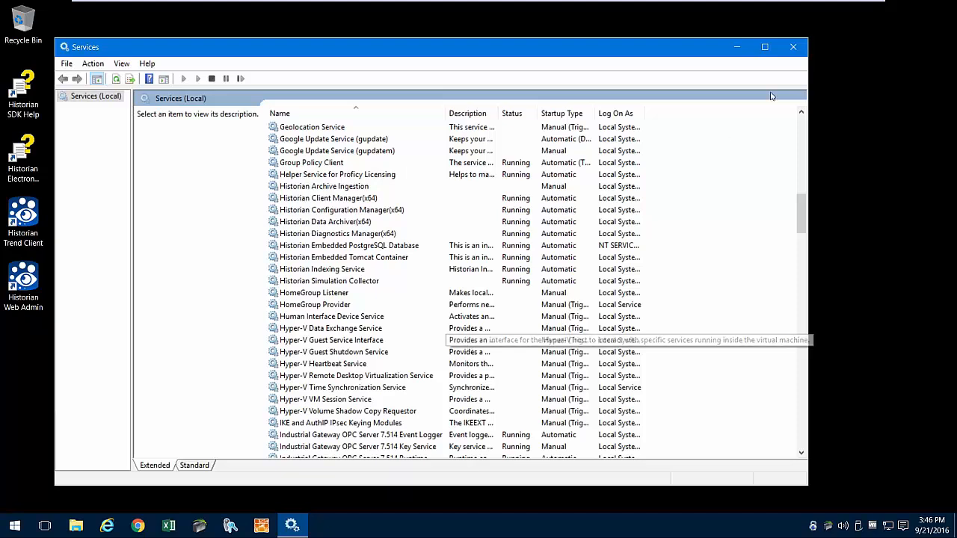
{"action": "left_click", "coordinate": [794, 49]}
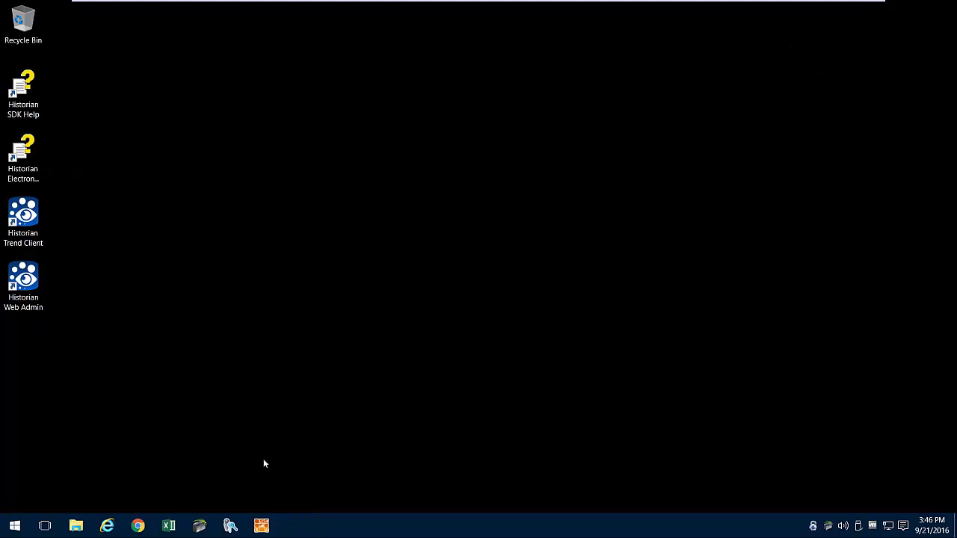
- Pin Historian Administrator from the Proficy Historian 7.0 Start menu group to the taskbar
{"action": "left_click", "coordinate": [9, 527]}
{"action": "left_click", "coordinate": [34, 507]}
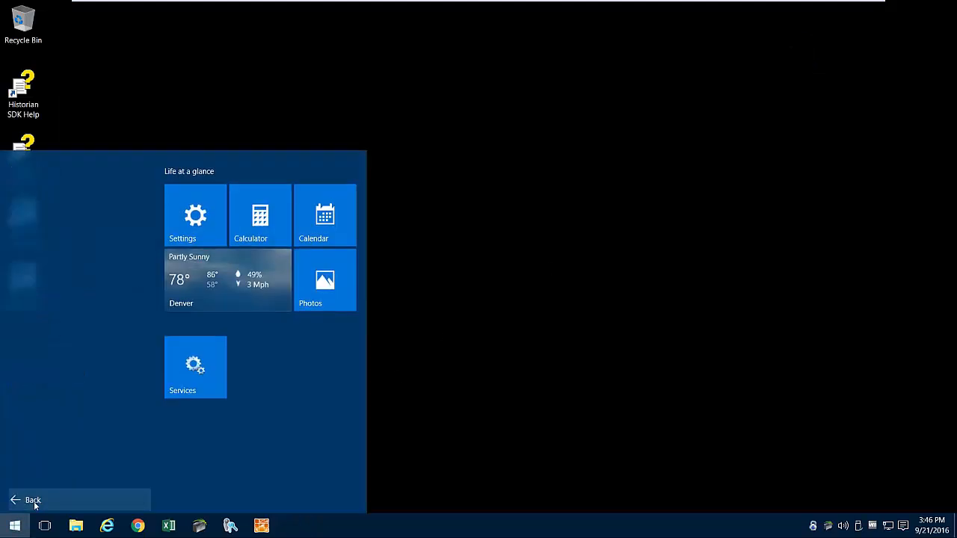
{"action": "scroll", "coordinate": [42, 484], "scroll_direction": "down", "scroll_amount": 5}
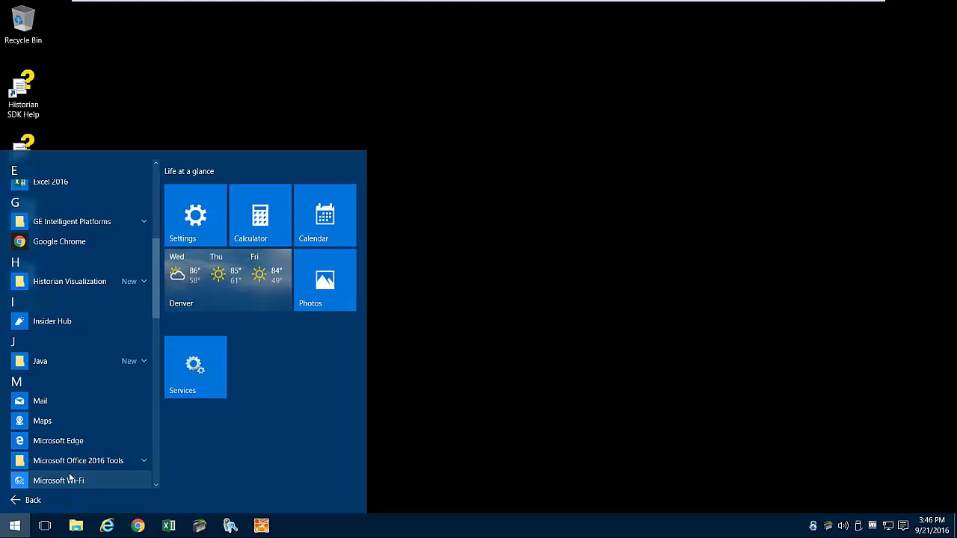
{"action": "scroll", "coordinate": [69, 477], "scroll_direction": "down", "scroll_amount": 5}
{"action": "scroll", "coordinate": [69, 477], "scroll_direction": "down", "scroll_amount": 3}
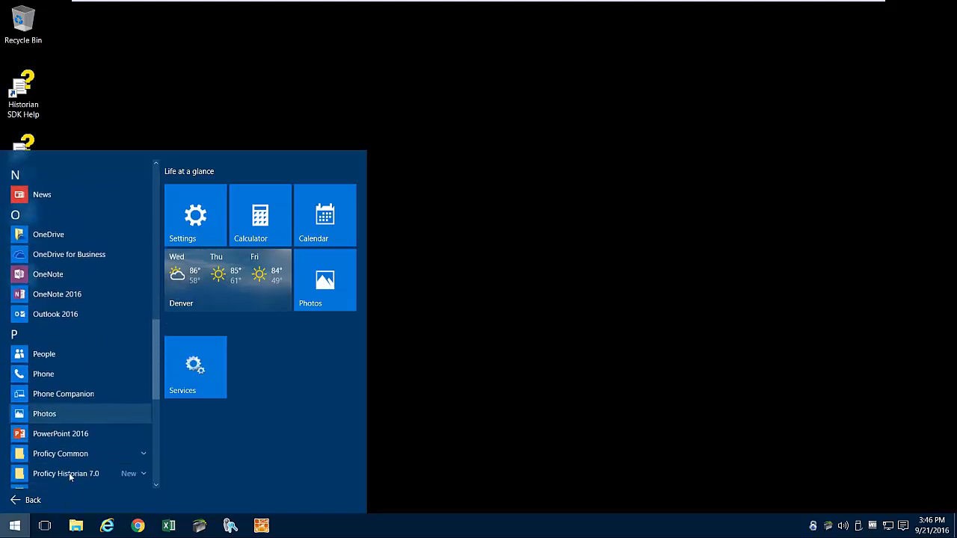
{"action": "left_click", "coordinate": [105, 425]}
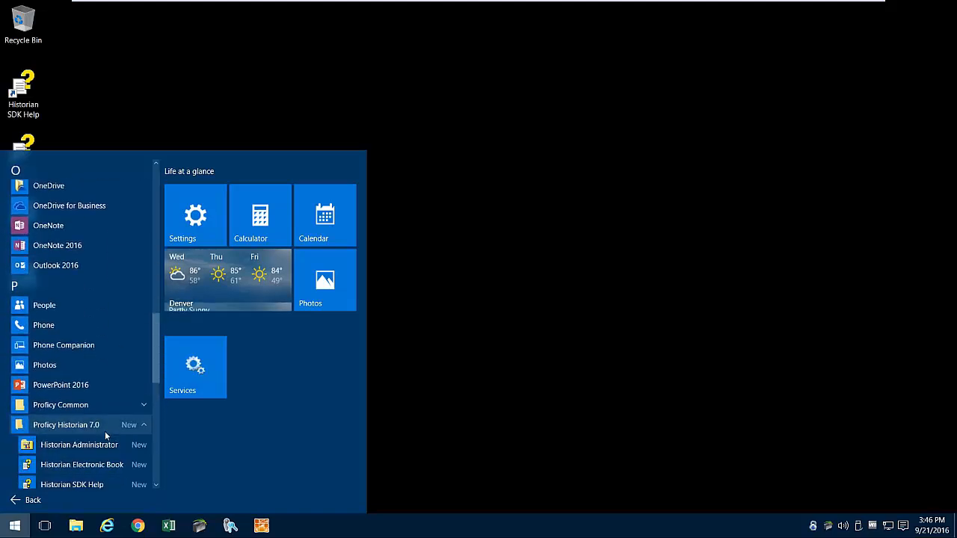
{"action": "right_click", "coordinate": [97, 444]}
{"action": "mouse_move", "coordinate": [142, 408]}
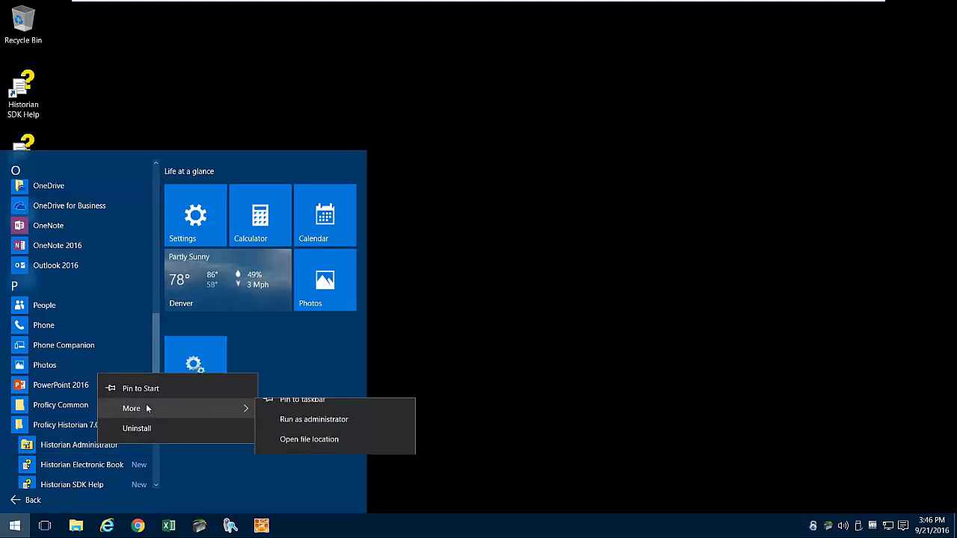
{"action": "left_click", "coordinate": [302, 413]}
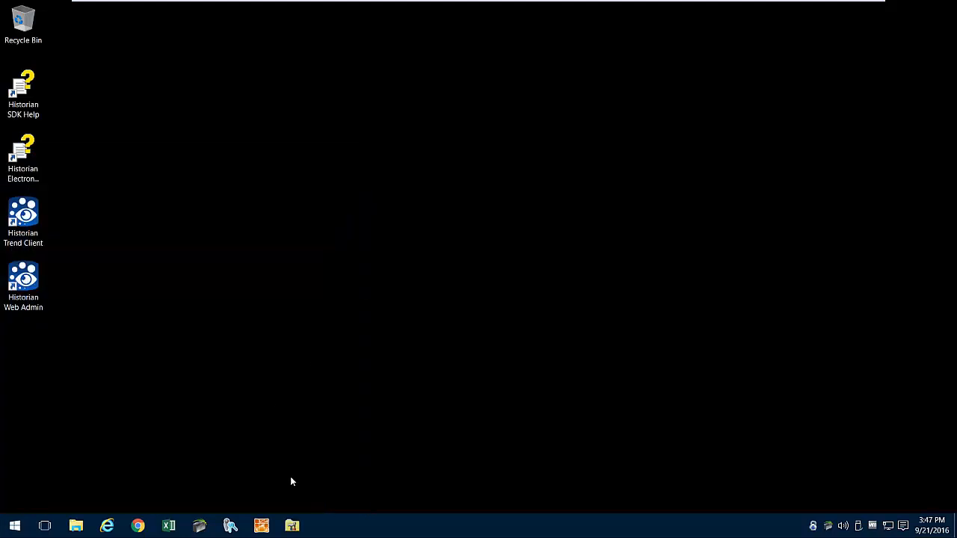
- In Historian Administrator, clear the simulation collector's VMTRAINING_ tag prefix and update it
{"action": "left_click", "coordinate": [291, 525]}
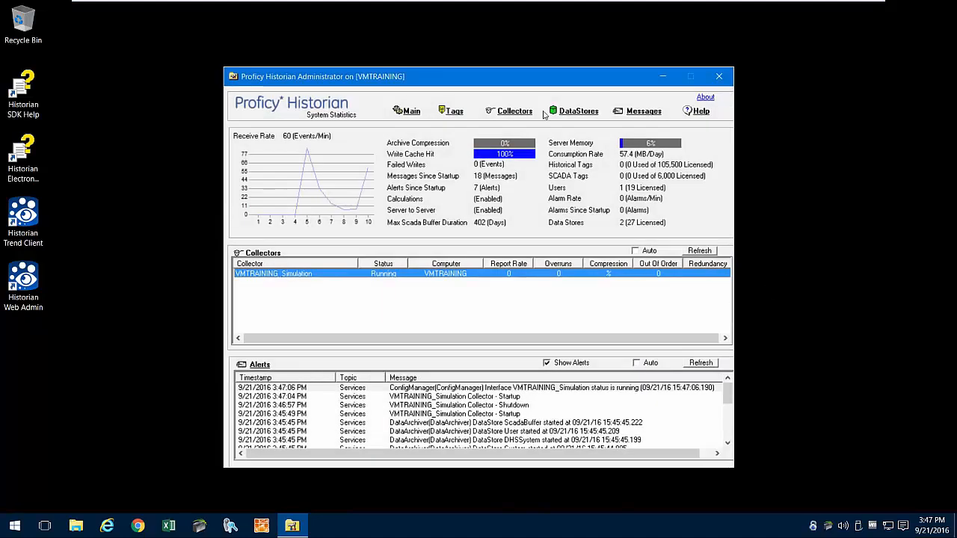
{"action": "left_click", "coordinate": [516, 112]}
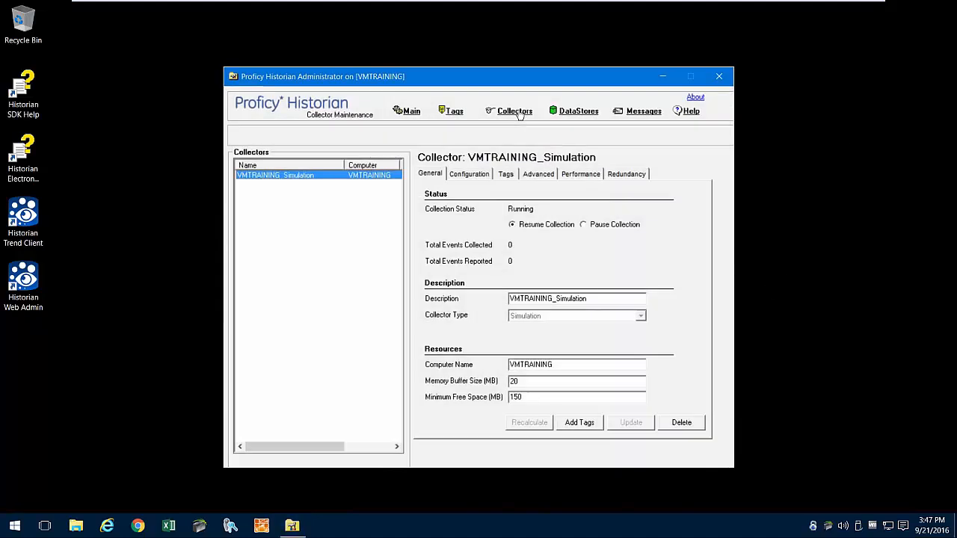
{"action": "left_click", "coordinate": [459, 177]}
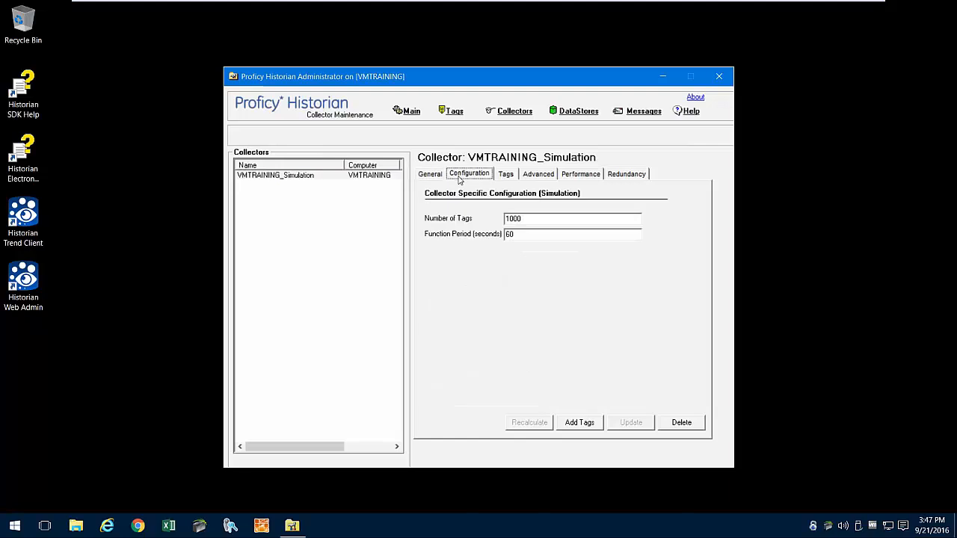
{"action": "left_click", "coordinate": [504, 179]}
{"action": "key", "text": "Tab"}
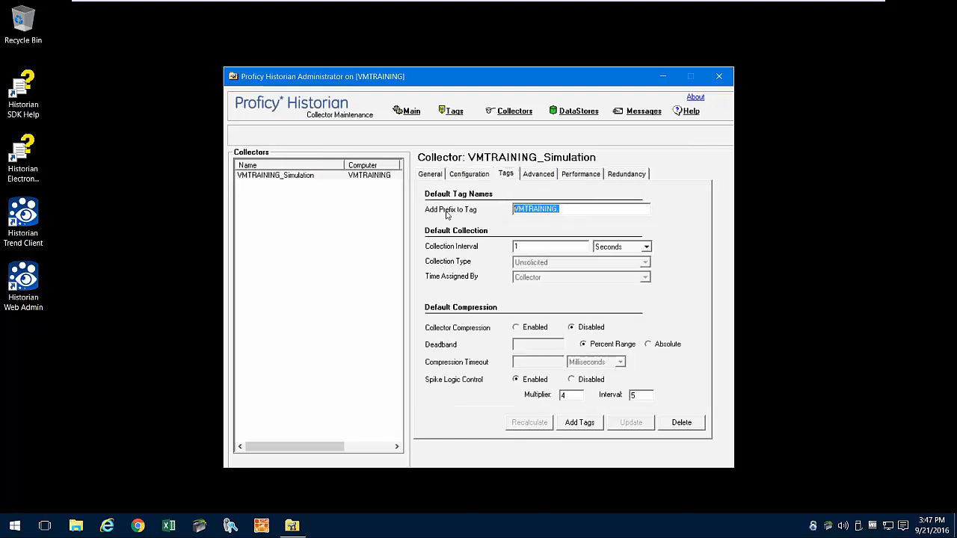
{"action": "key", "text": "BackSpace"}
{"action": "left_click", "coordinate": [631, 423]}
{"action": "left_click", "coordinate": [587, 426]}
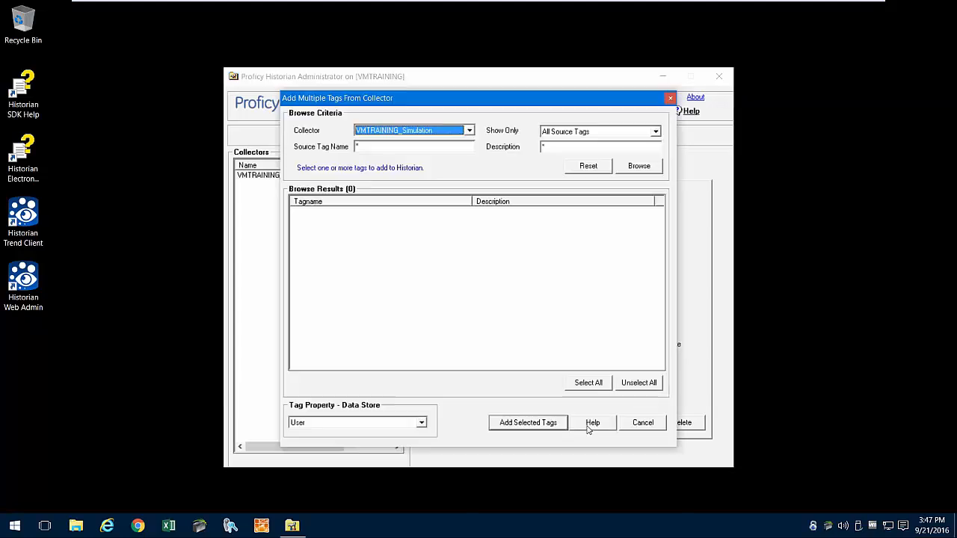
- List the collector's source tags and select Simulation00001–00010 plus the Ramp, Step, Sin and Constant 5%Noise tags
{"action": "left_click", "coordinate": [639, 166]}
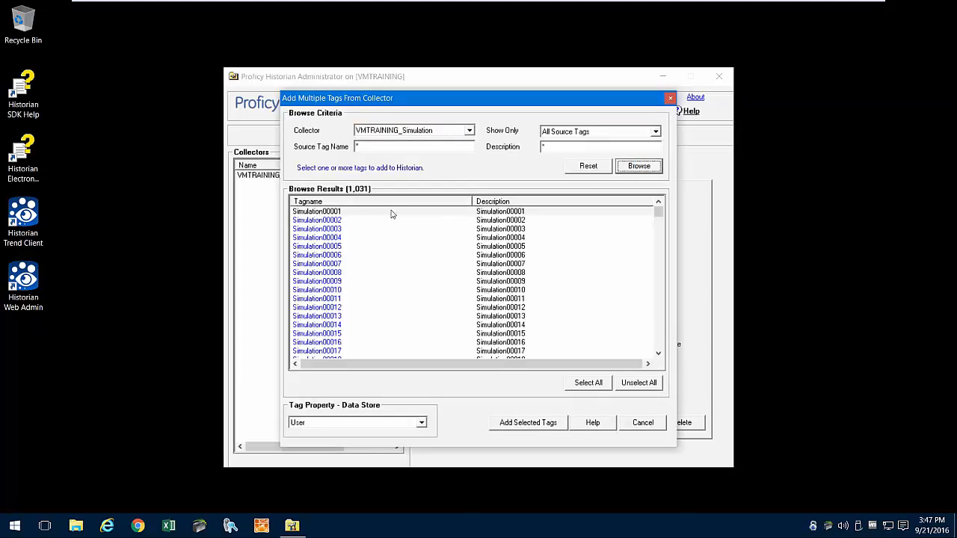
{"action": "left_click", "coordinate": [338, 290], "text": "shift"}
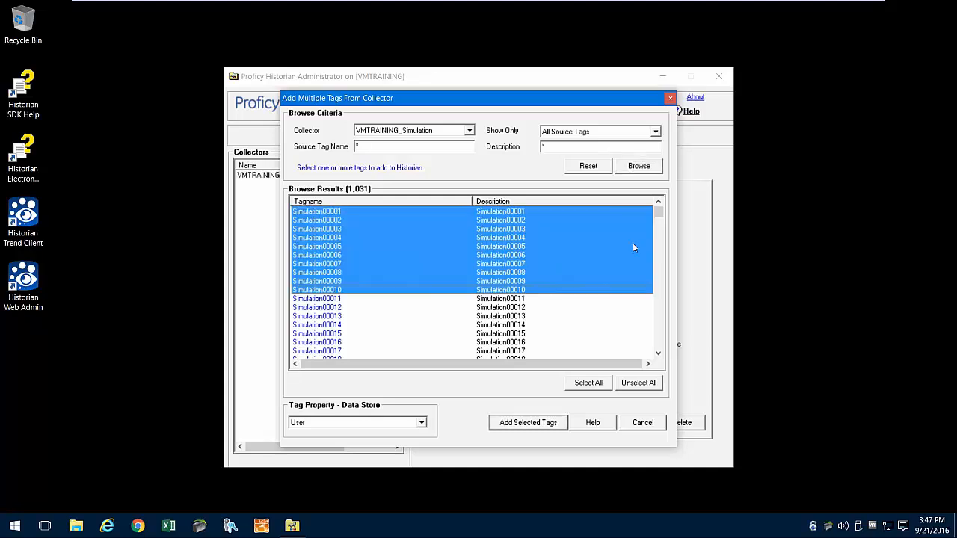
{"action": "left_click_drag", "start_coordinate": [659, 214], "coordinate": [666, 353]}
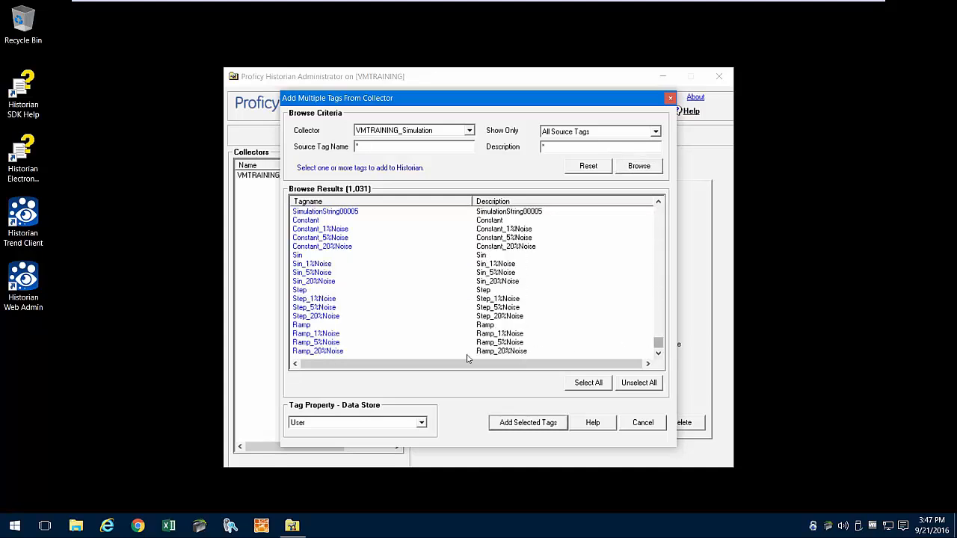
{"action": "left_click", "coordinate": [322, 341]}
{"action": "left_click", "coordinate": [326, 307], "text": "ctrl"}
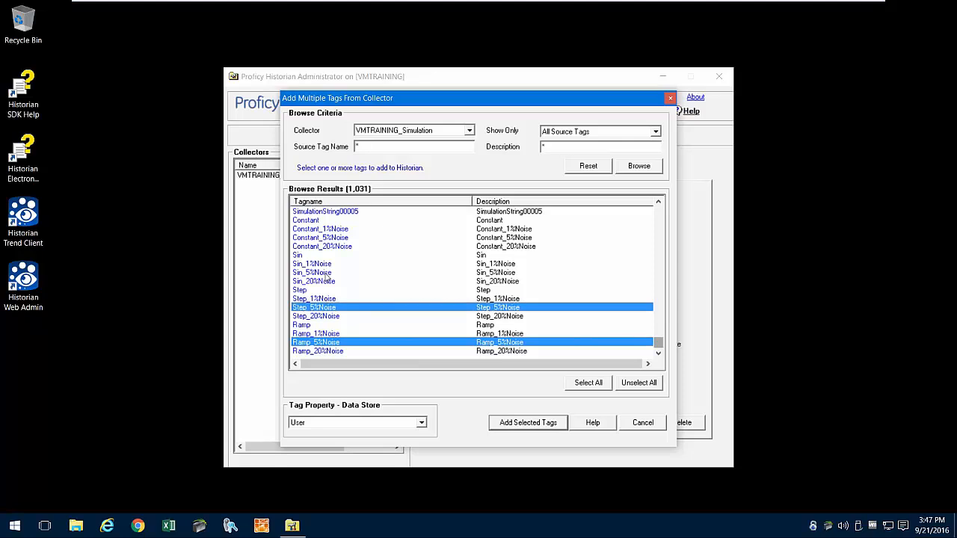
{"action": "left_click", "coordinate": [327, 272], "text": "ctrl"}
{"action": "left_click", "coordinate": [328, 237], "text": "ctrl"}
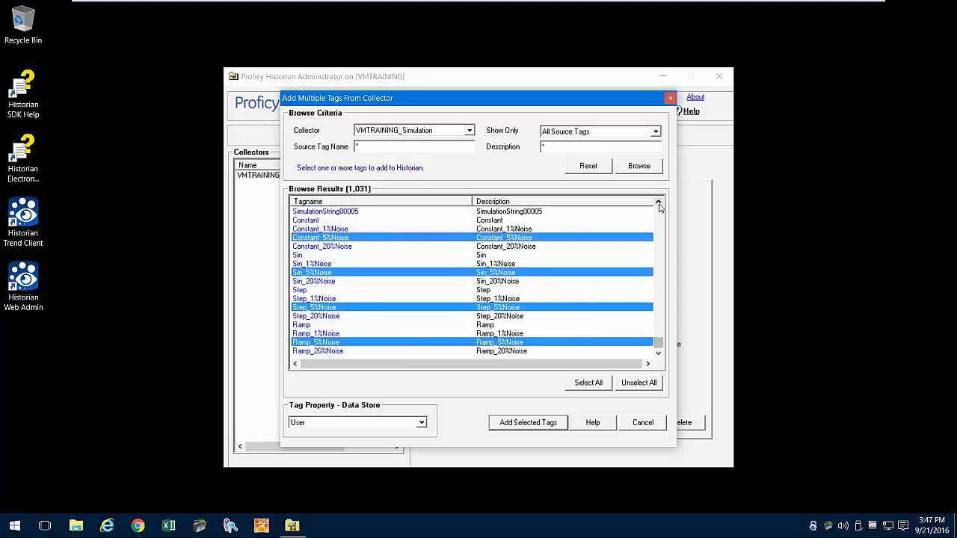
- Also select SimulationString00001–00003 and add all selected tags to the Historian
{"action": "left_click", "coordinate": [658, 203]}
{"action": "left_click", "coordinate": [658, 202]}
{"action": "left_click", "coordinate": [658, 203]}
{"action": "left_click", "coordinate": [658, 203]}
{"action": "left_click", "coordinate": [658, 202]}
{"action": "left_click", "coordinate": [359, 220], "text": "ctrl"}
{"action": "left_click", "coordinate": [358, 228], "text": "ctrl"}
{"action": "left_click", "coordinate": [357, 237], "text": "ctrl"}
{"action": "left_click", "coordinate": [527, 422]}
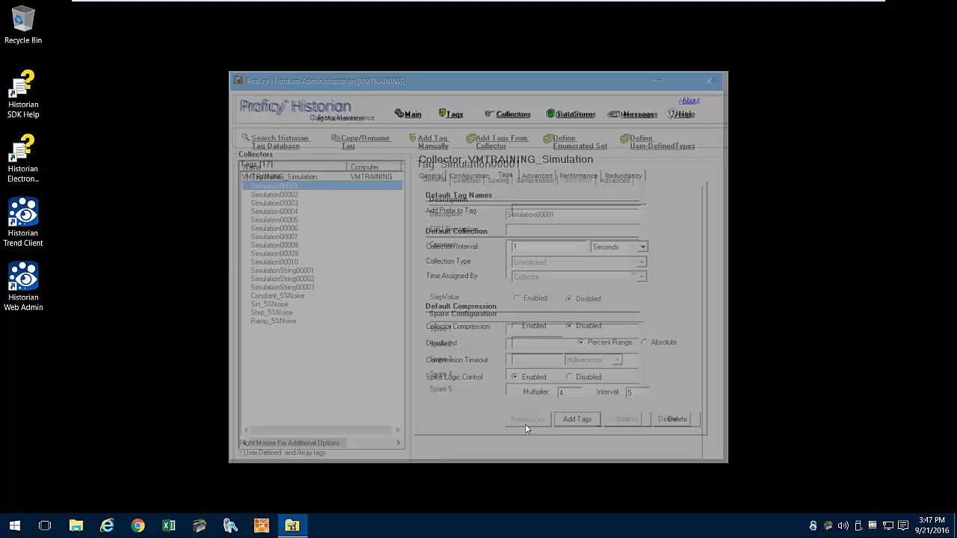
- Return to the system statistics overview and close Historian Administrator
{"action": "left_click", "coordinate": [412, 114]}
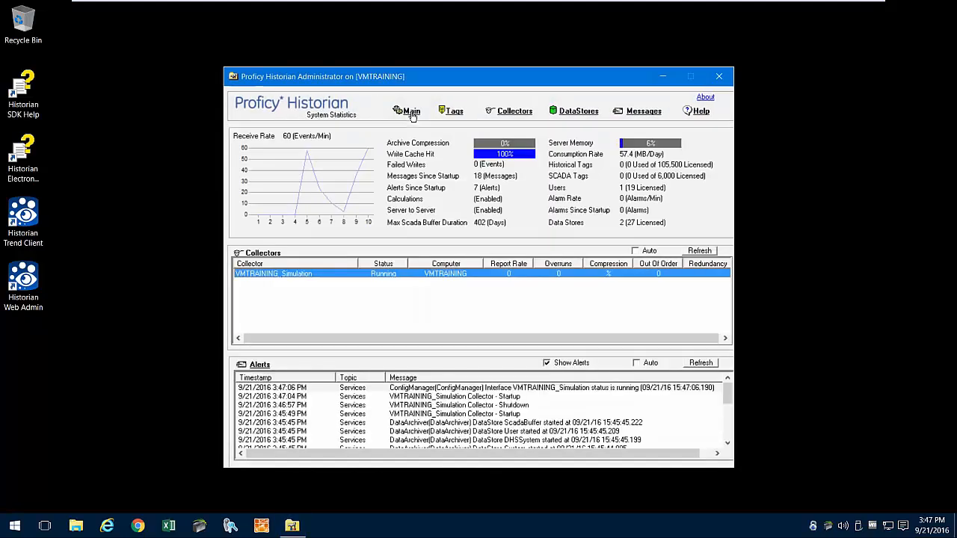
{"action": "left_click", "coordinate": [721, 79]}
{"action": "left_click", "coordinate": [721, 76]}
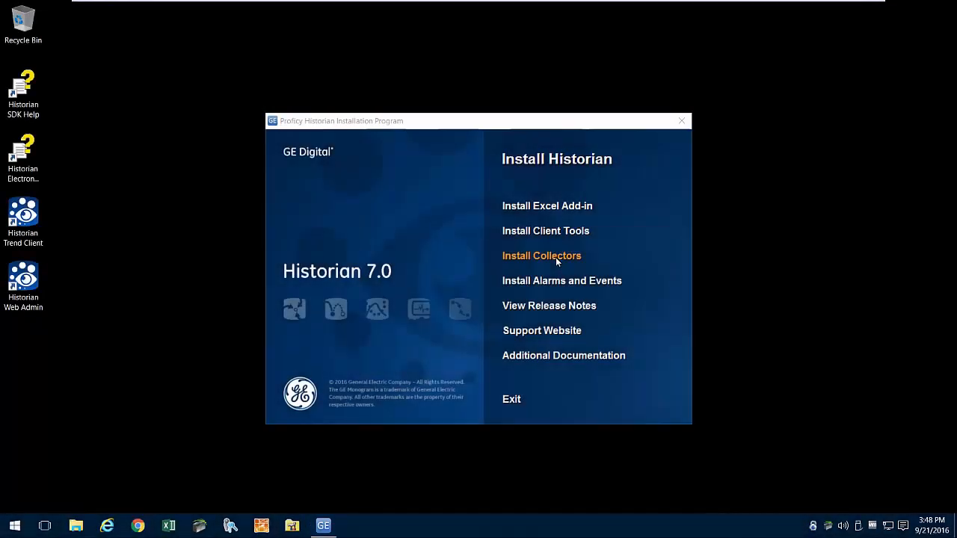
- Run Install Collectors, accept the license, include Legacy Collectors, and begin installing
{"action": "left_click", "coordinate": [555, 257]}
{"action": "left_click", "coordinate": [643, 389]}
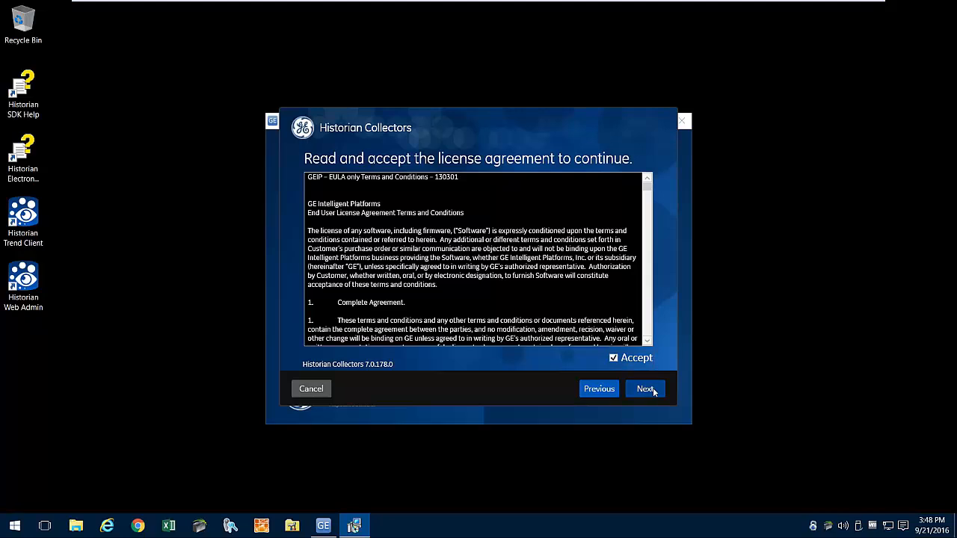
{"action": "left_click", "coordinate": [651, 388]}
{"action": "left_click", "coordinate": [309, 190]}
{"action": "left_click", "coordinate": [644, 389]}
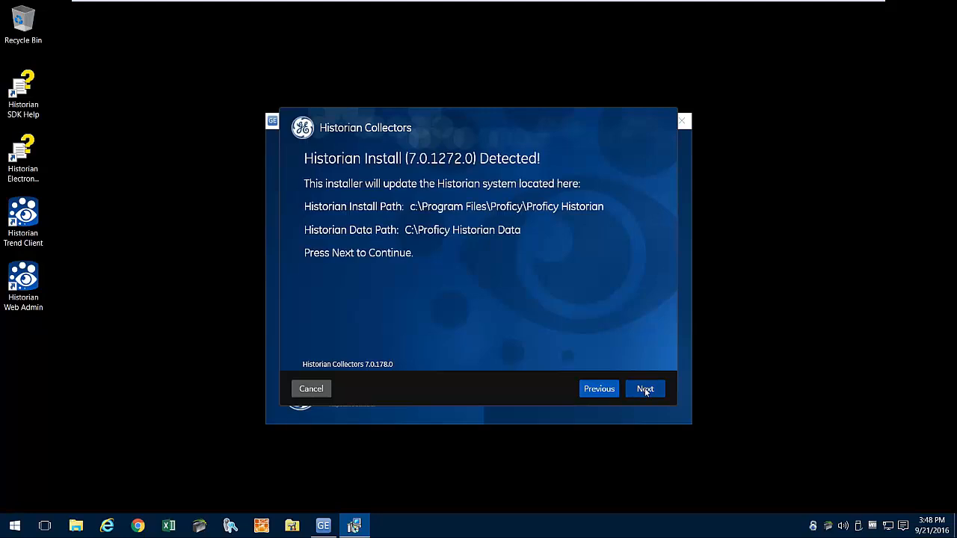
{"action": "left_click", "coordinate": [644, 390]}
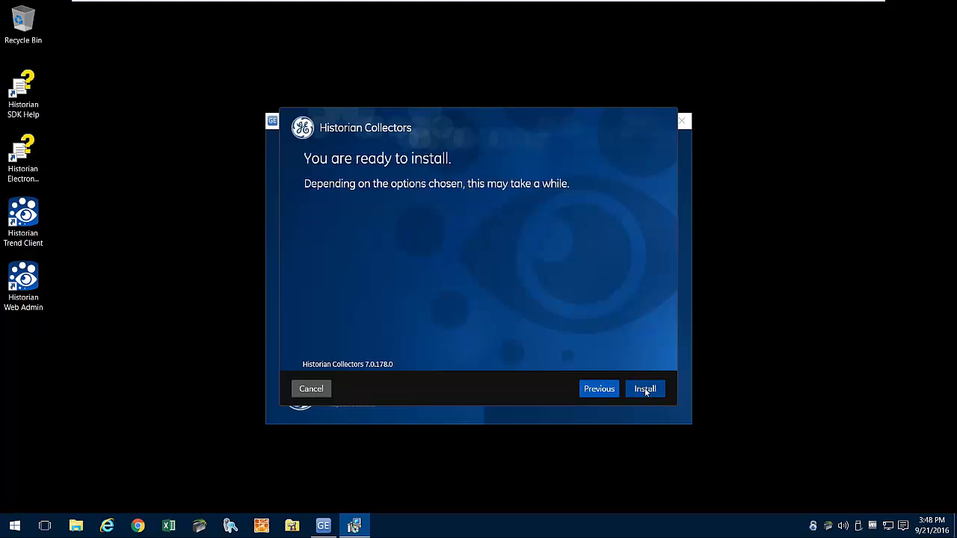
{"action": "left_click", "coordinate": [645, 391]}
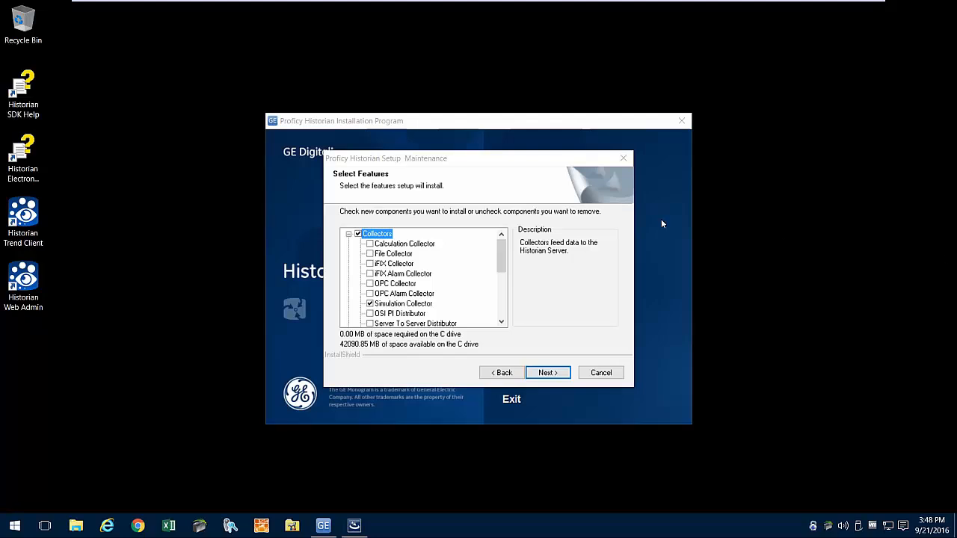
- Add the Calculation, File, iFIX and OPC collectors and accept the server security settings
{"action": "left_click", "coordinate": [370, 246]}
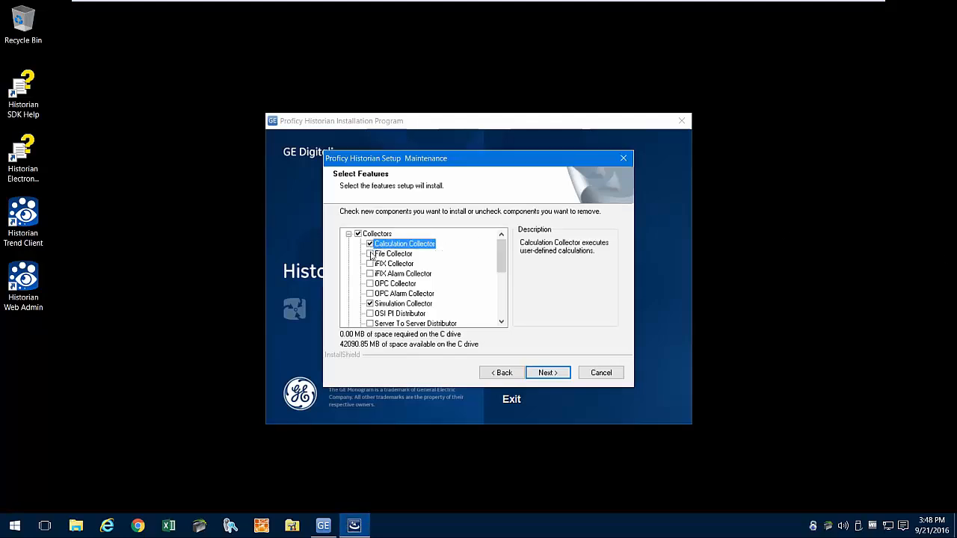
{"action": "left_click", "coordinate": [370, 253]}
{"action": "left_click", "coordinate": [370, 264]}
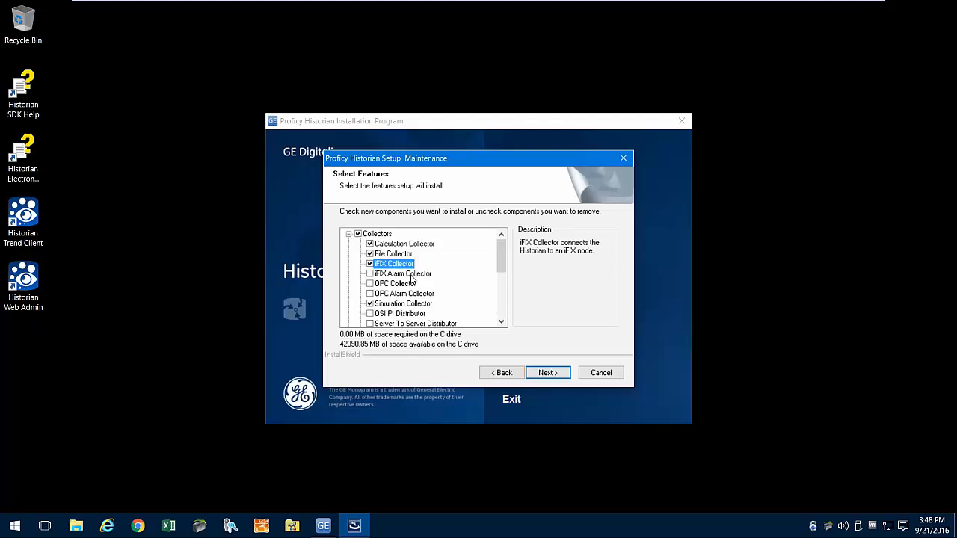
{"action": "left_click", "coordinate": [370, 283]}
{"action": "left_click_drag", "start_coordinate": [501, 268], "coordinate": [503, 312]}
{"action": "left_click", "coordinate": [358, 265]}
{"action": "left_click", "coordinate": [547, 372]}
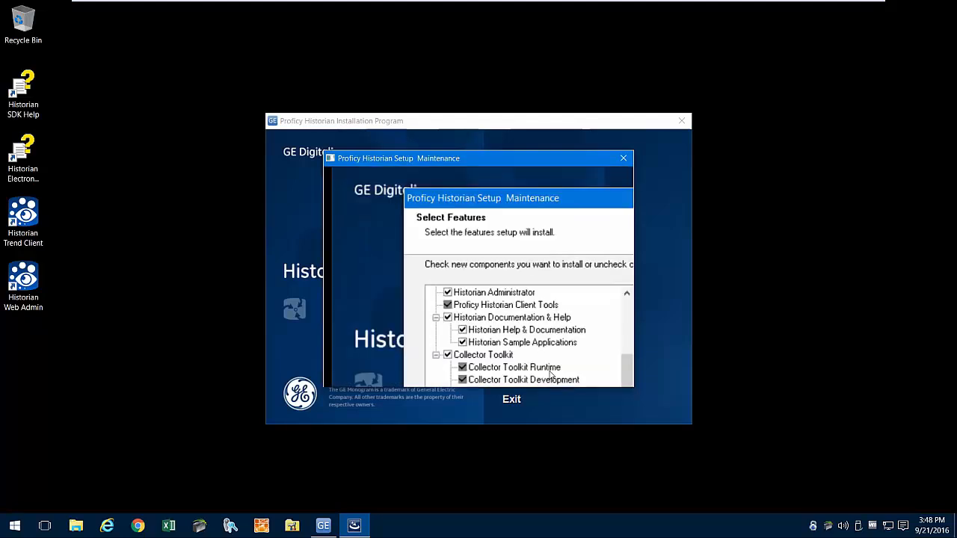
{"action": "left_click", "coordinate": [557, 395]}
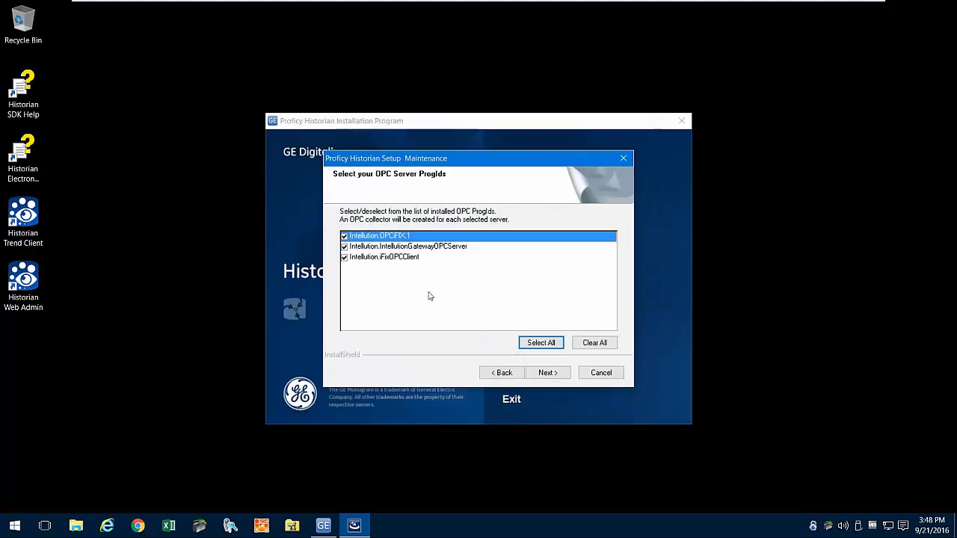
- Deselect Intellution.OPCFIX.1 and Intellution.iFixOPCClient, keeping only IntellutionGatewayOPCServer
{"action": "left_click", "coordinate": [344, 236]}
{"action": "left_click", "coordinate": [345, 257]}
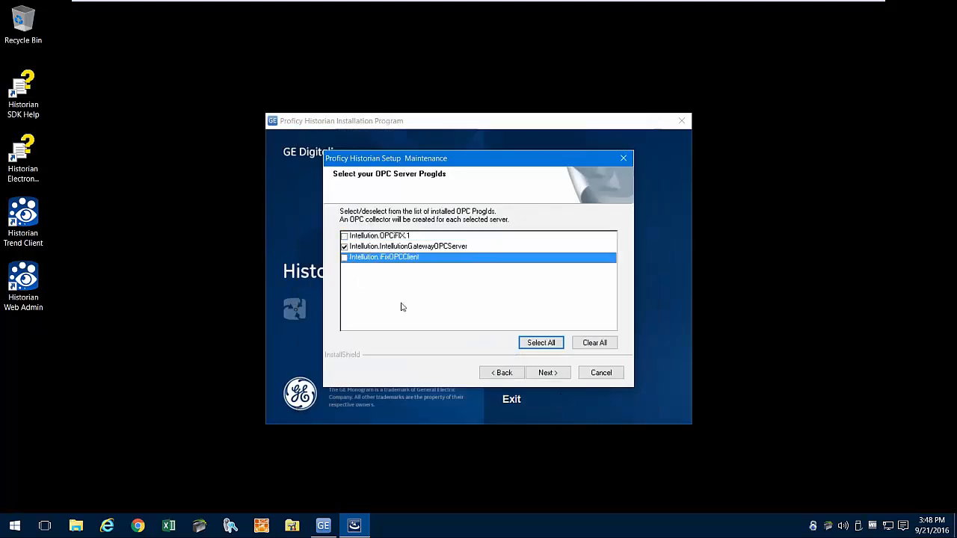
{"action": "left_click", "coordinate": [546, 372]}
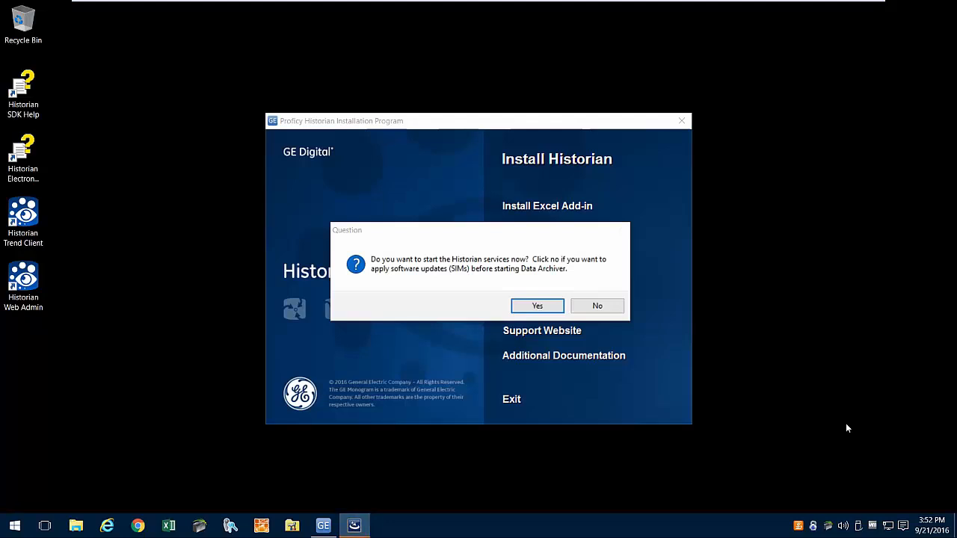
- Start the Historian services now and close the Installation Successful report
{"action": "left_click", "coordinate": [550, 305]}
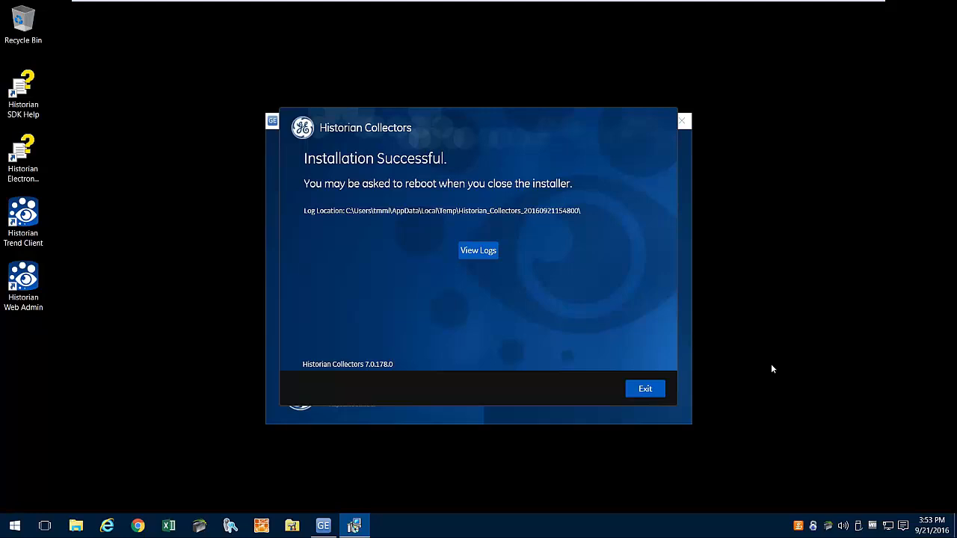
{"action": "left_click", "coordinate": [656, 394]}
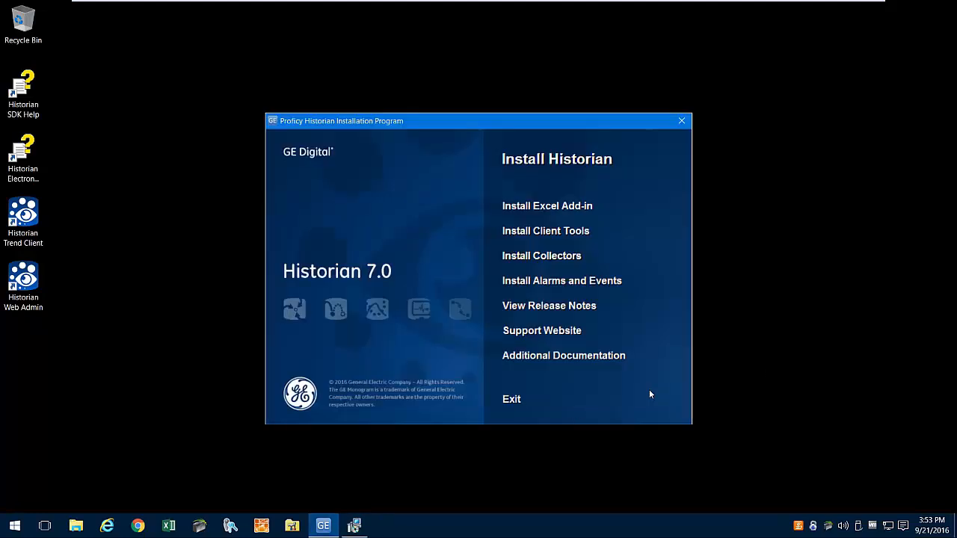
- Exit the installer, reboot, and refresh the collectors list to show File, OPC and Simulation running
{"action": "left_click", "coordinate": [514, 399]}
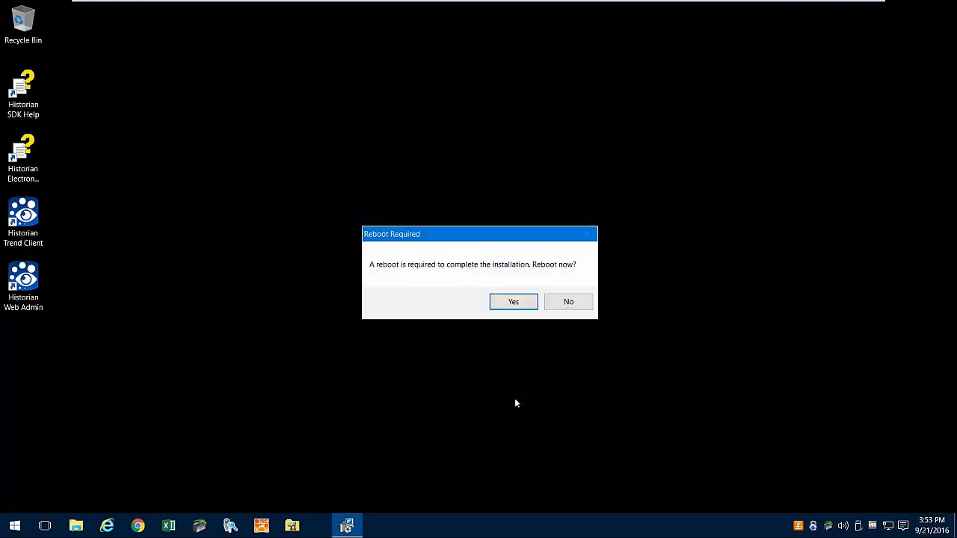
{"action": "left_click", "coordinate": [512, 302]}
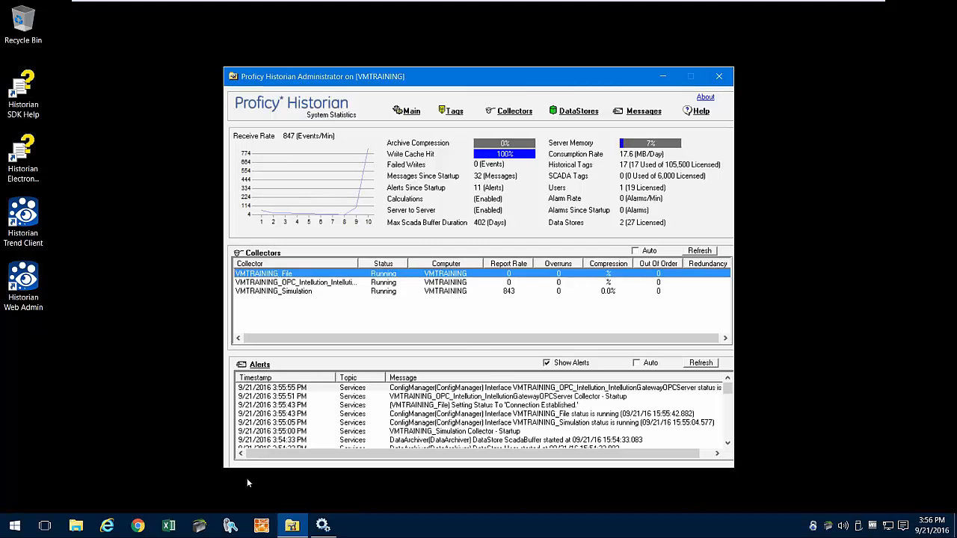
{"action": "left_click", "coordinate": [696, 252]}
{"action": "left_click", "coordinate": [697, 252]}
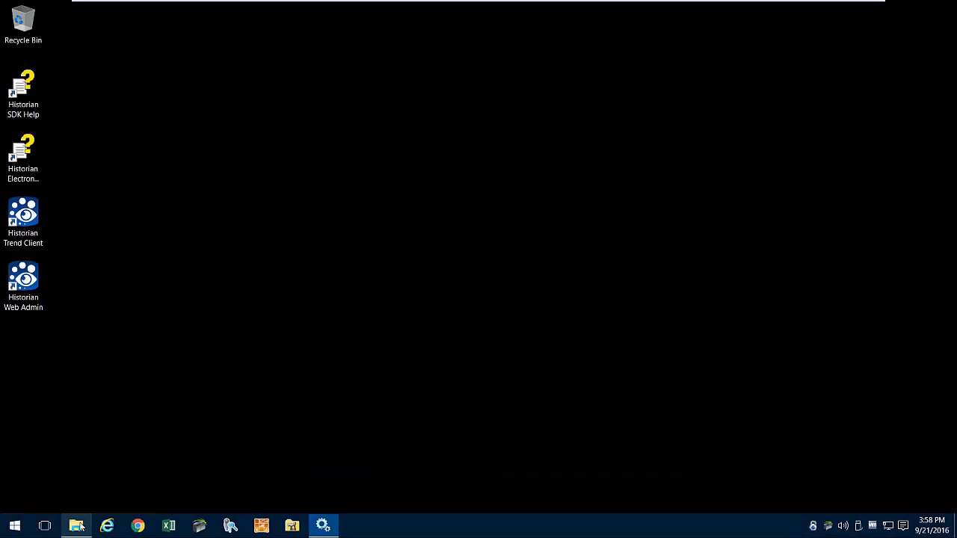
{"action": "left_click", "coordinate": [78, 526]}
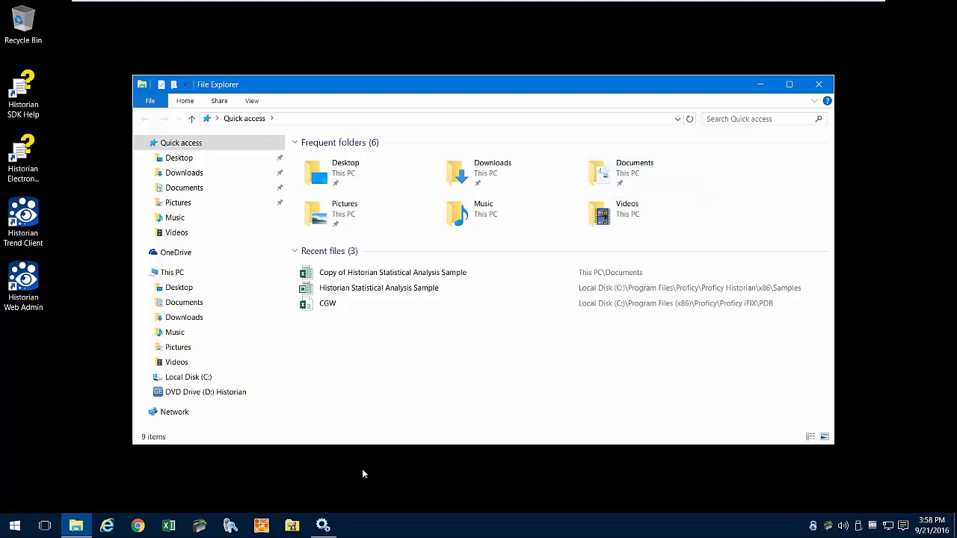
- Close the leftover File Explorer and Services windows and open a fresh File Explorer
{"action": "left_click", "coordinate": [818, 84]}
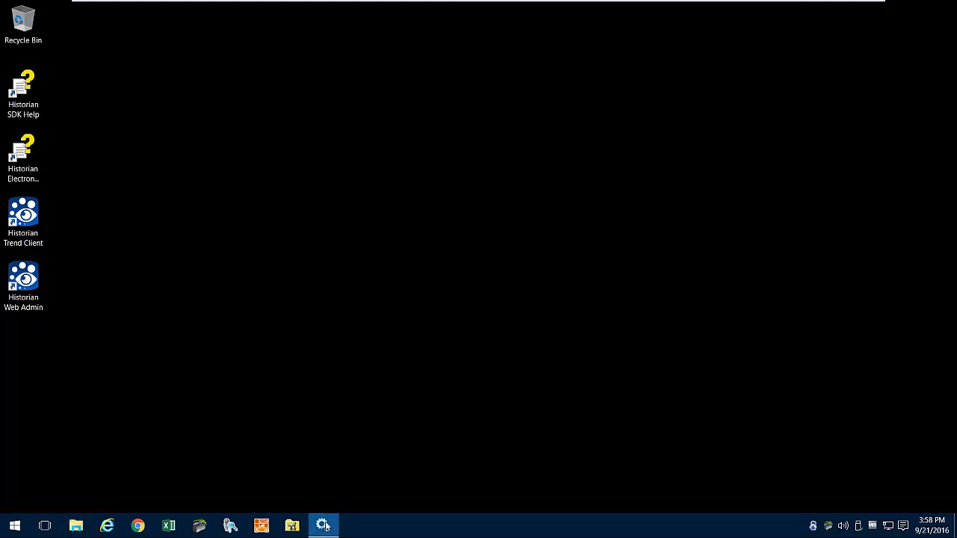
{"action": "left_click", "coordinate": [322, 526]}
{"action": "left_click", "coordinate": [800, 44]}
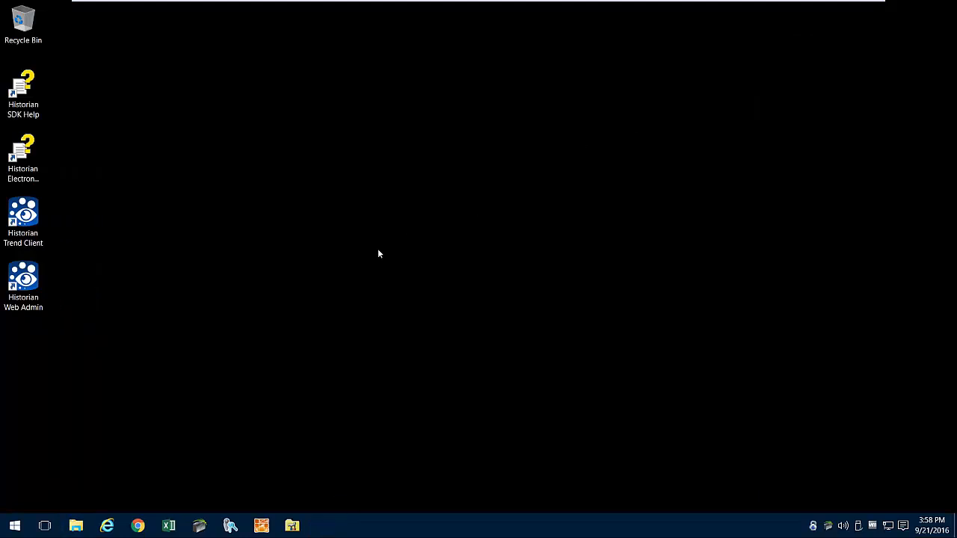
{"action": "left_click", "coordinate": [78, 526]}
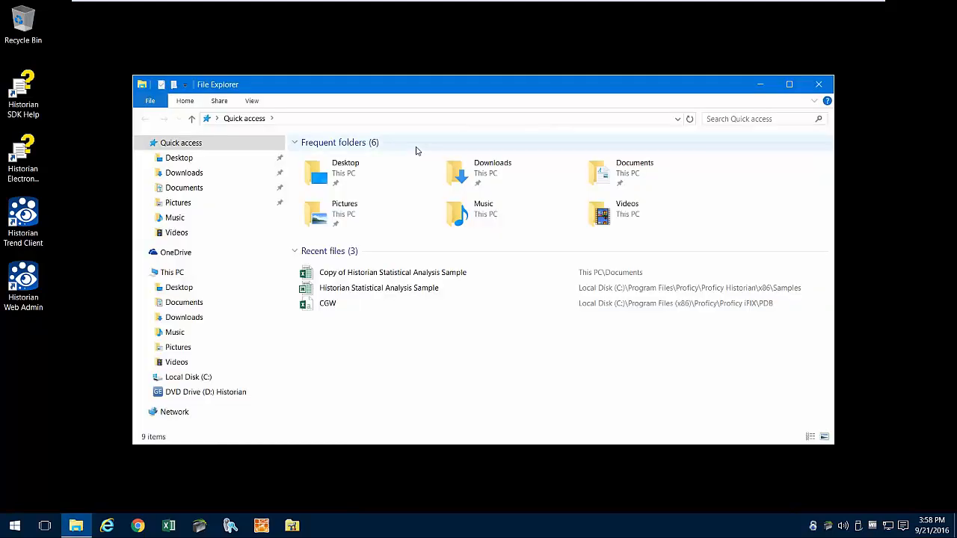
- Browse to C:\Program Files\GE Digital\Historian Embedded Web Server\conf and select the VMTRAINING file
{"action": "left_click", "coordinate": [207, 379]}
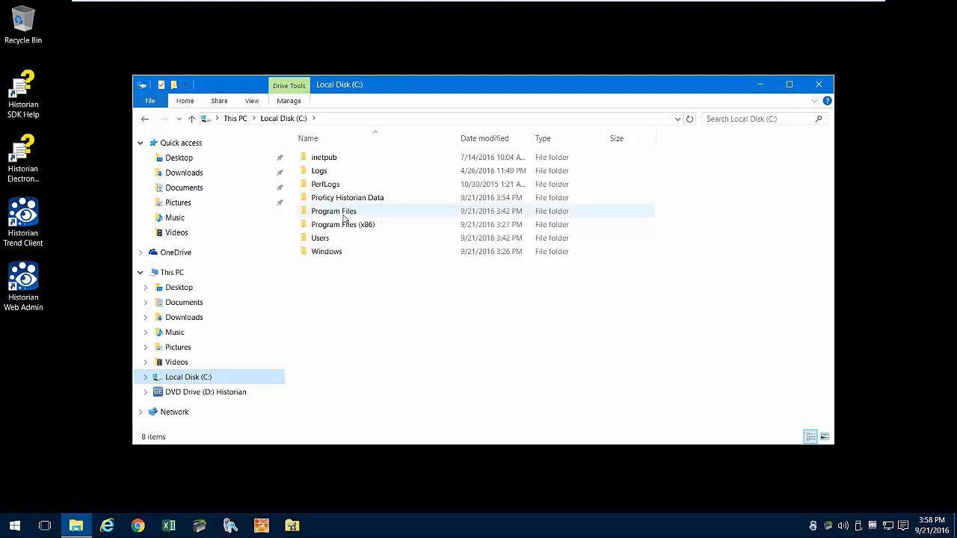
{"action": "double_click", "coordinate": [344, 211]}
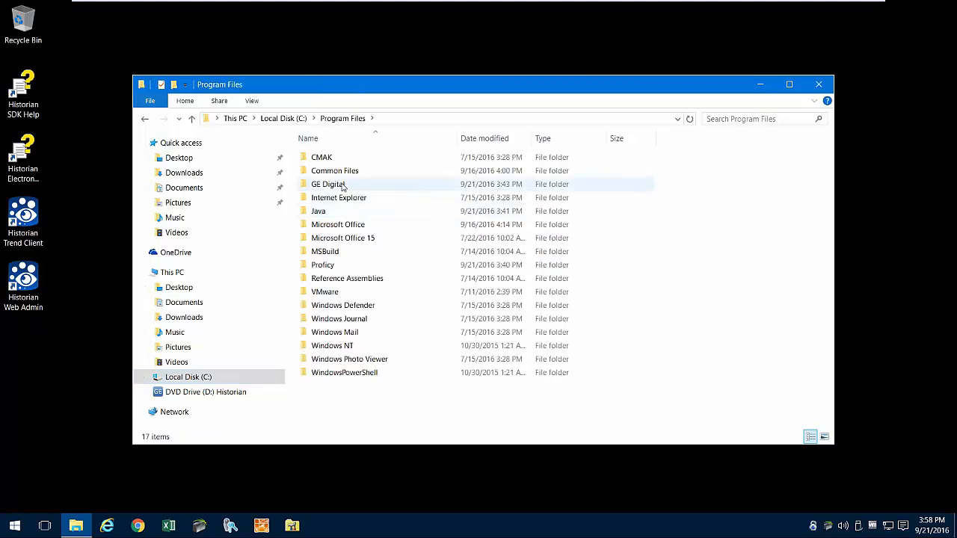
{"action": "double_click", "coordinate": [340, 184]}
{"action": "double_click", "coordinate": [342, 198]}
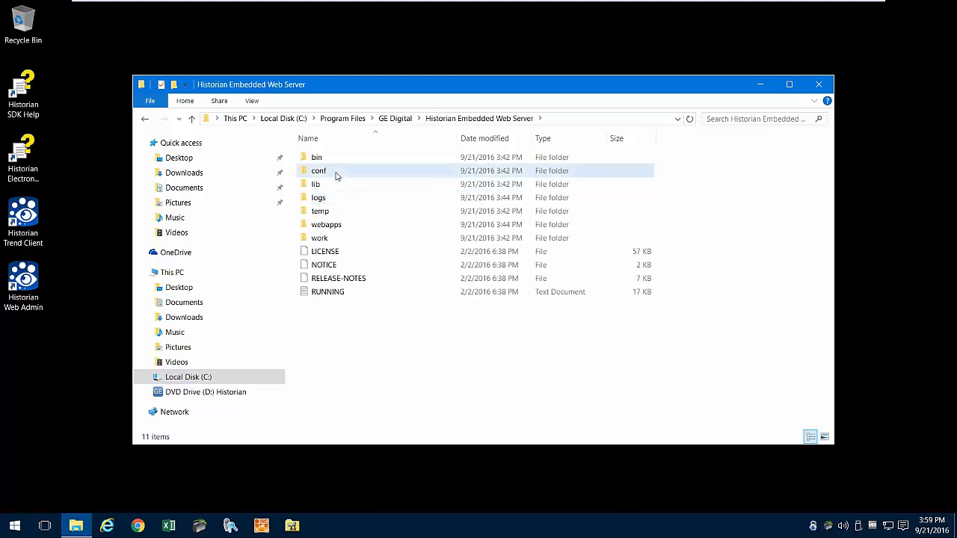
{"action": "double_click", "coordinate": [338, 172]}
{"action": "left_click", "coordinate": [340, 279]}
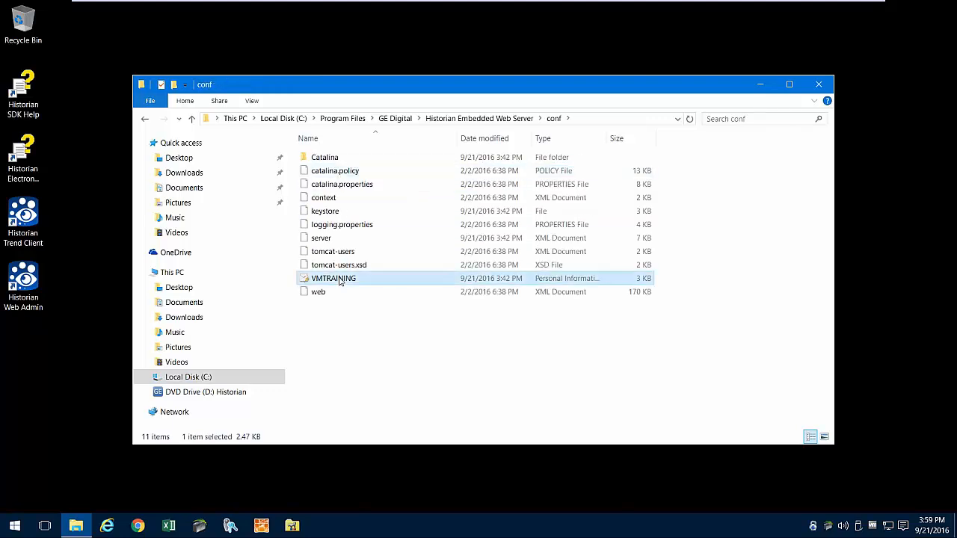
{"action": "right_click", "coordinate": [338, 280]}
- Start importing the VMTRAINING.pfx certificate and enter its private key password
{"action": "left_click", "coordinate": [382, 286]}
{"action": "left_click", "coordinate": [559, 401]}
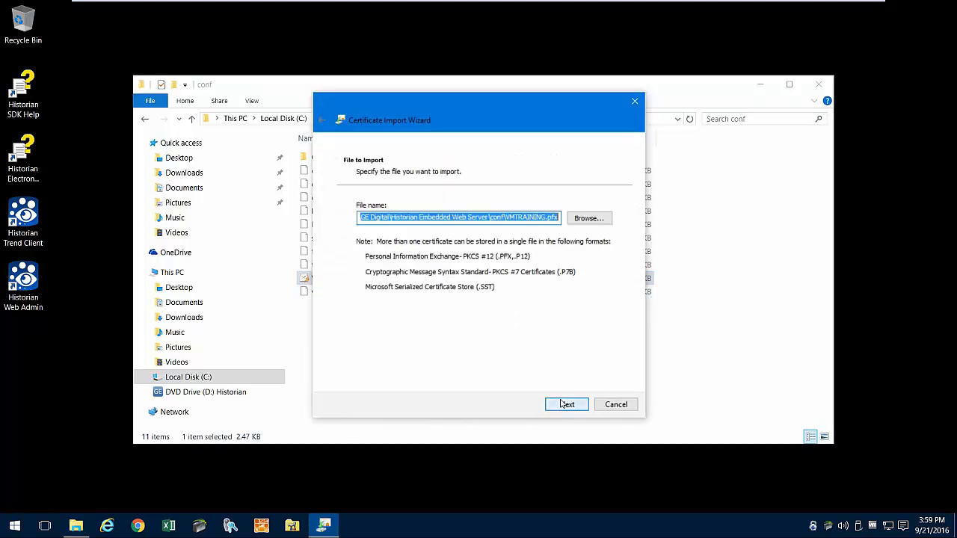
{"action": "left_click", "coordinate": [557, 405]}
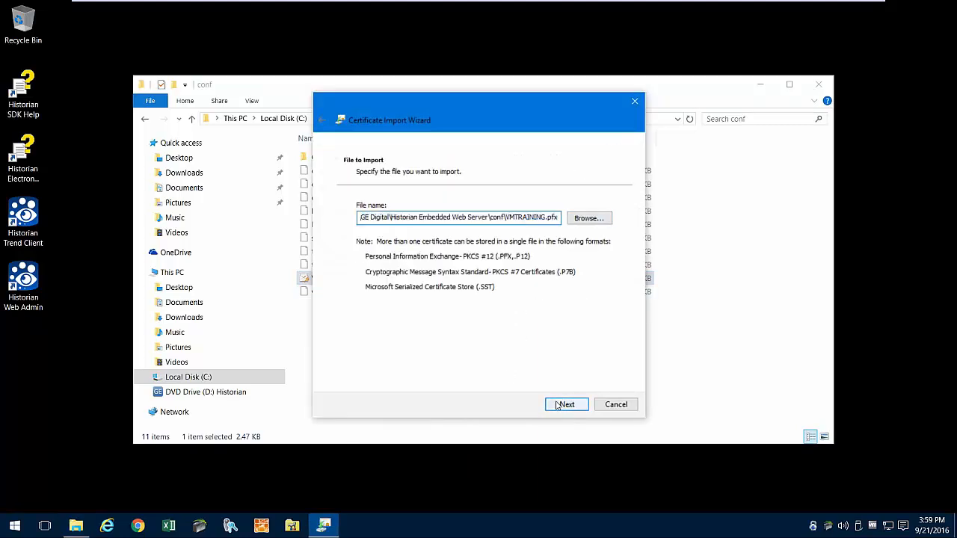
{"action": "type", "text": "********"}
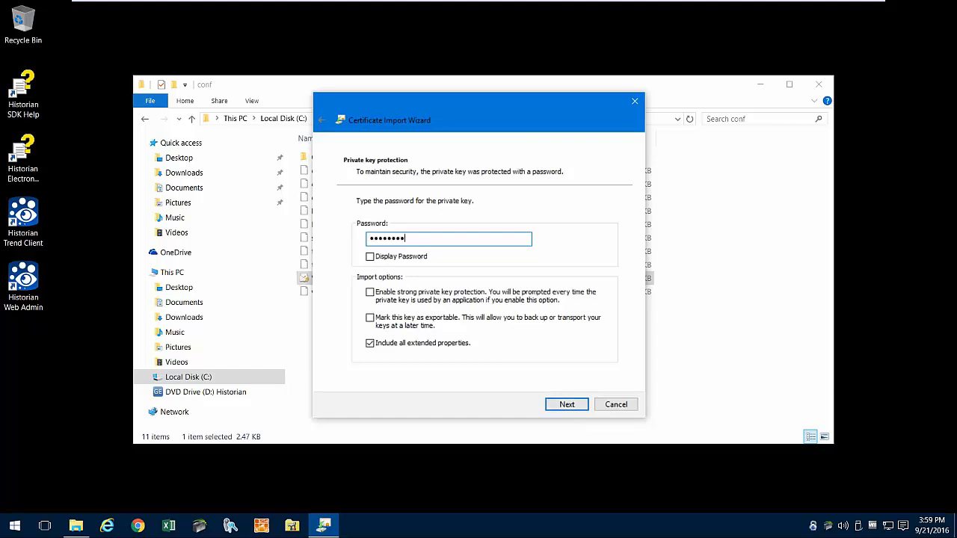
{"action": "left_click", "coordinate": [369, 257]}
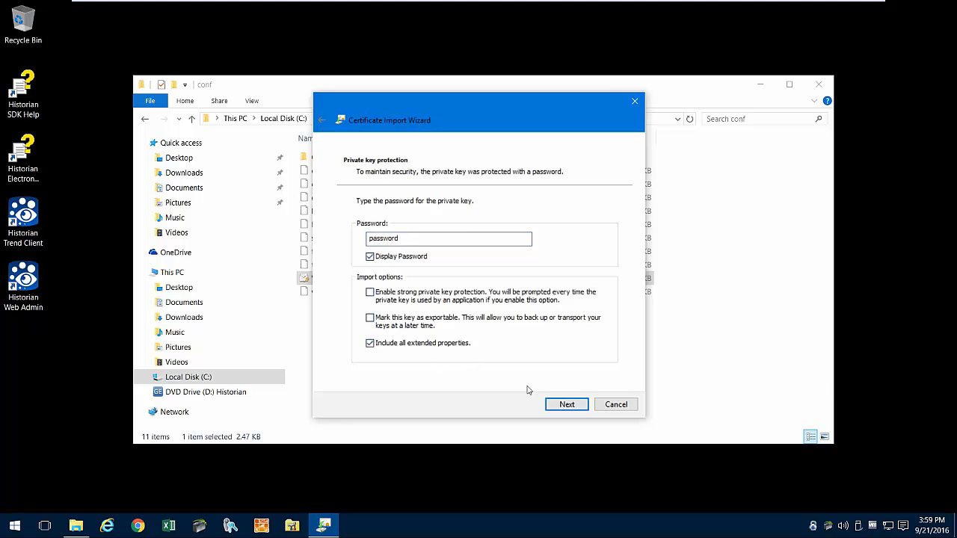
{"action": "left_click", "coordinate": [566, 404]}
- Import it into Trusted Root Certification Authorities, accept the warning, and close the conf folder
{"action": "left_click", "coordinate": [370, 245]}
{"action": "left_click", "coordinate": [588, 271]}
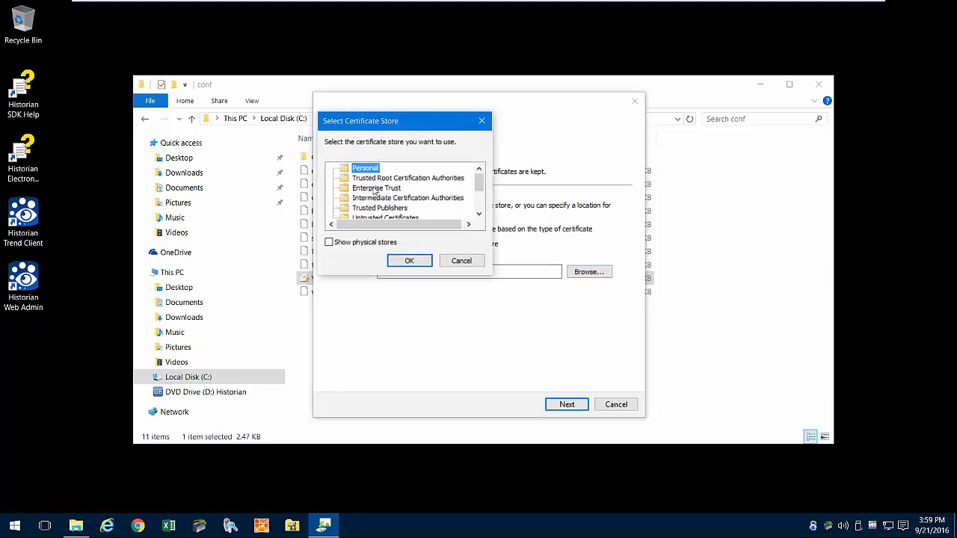
{"action": "left_click", "coordinate": [375, 180]}
{"action": "left_click", "coordinate": [408, 260]}
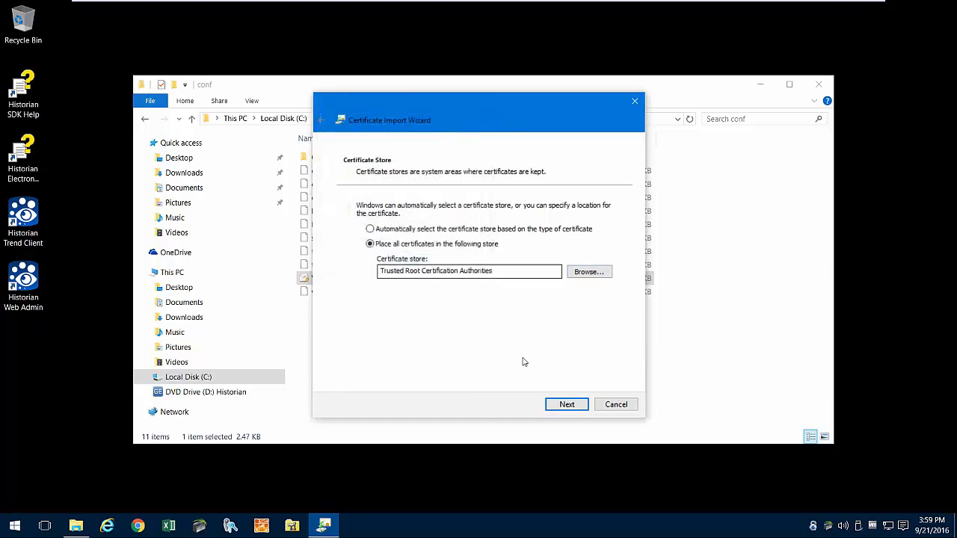
{"action": "left_click", "coordinate": [568, 404]}
{"action": "left_click", "coordinate": [568, 404]}
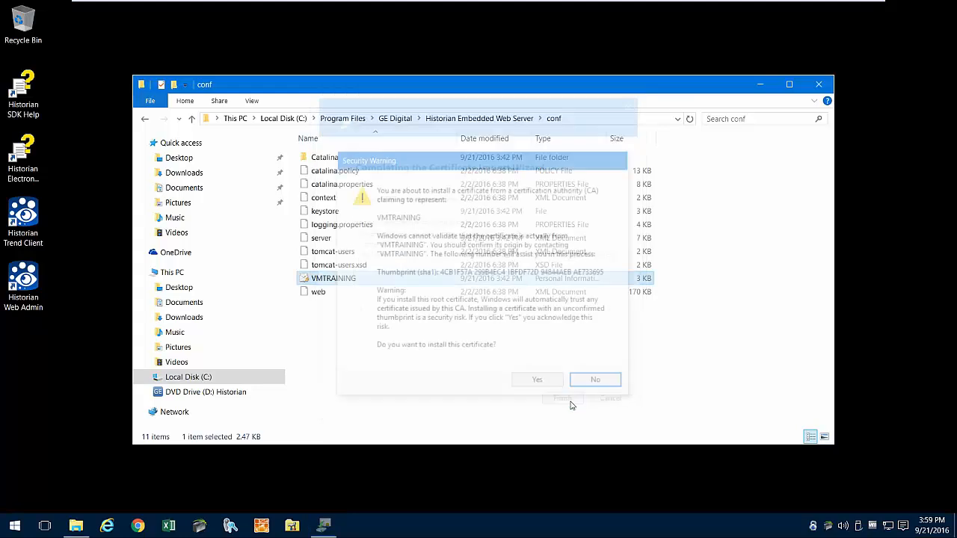
{"action": "left_click", "coordinate": [540, 384]}
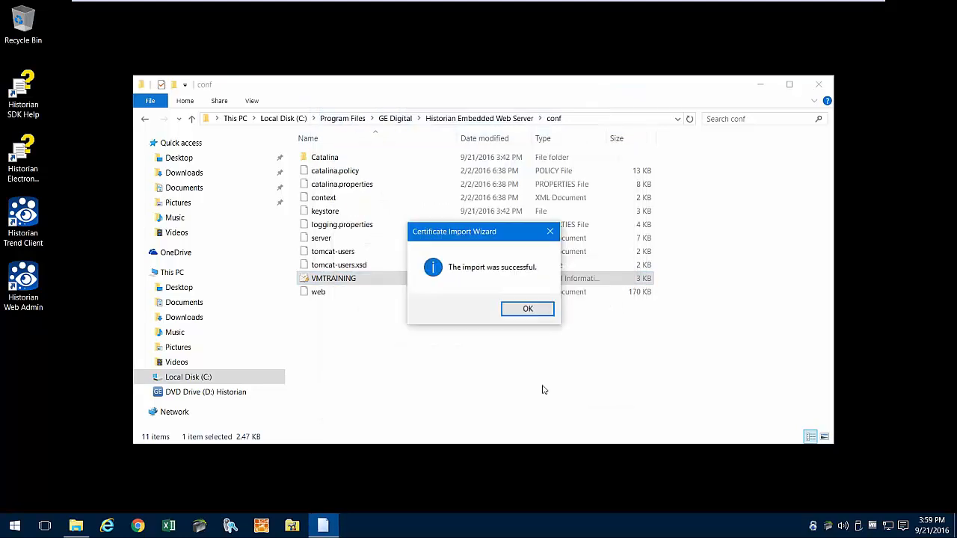
{"action": "left_click", "coordinate": [527, 310]}
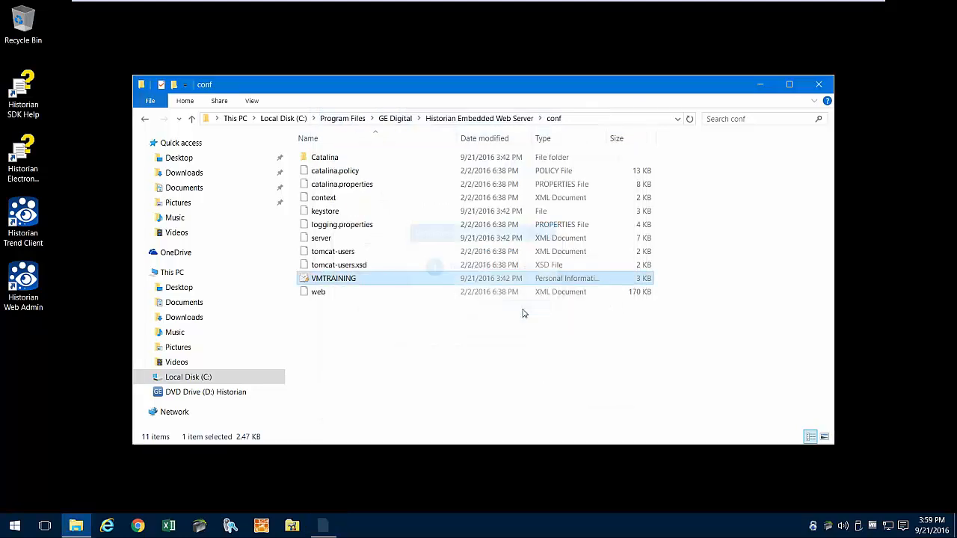
{"action": "left_click", "coordinate": [820, 85]}
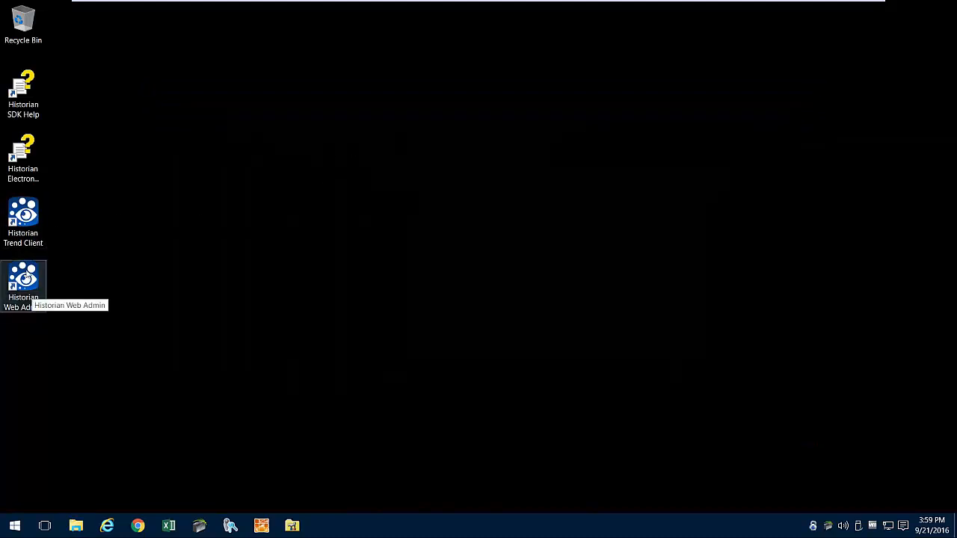
- Launch Historian Web Admin, log in with the administrator credentials, skip saving the password, and authorize the app
{"action": "left_click", "coordinate": [25, 275]}
{"action": "double_click", "coordinate": [24, 276]}
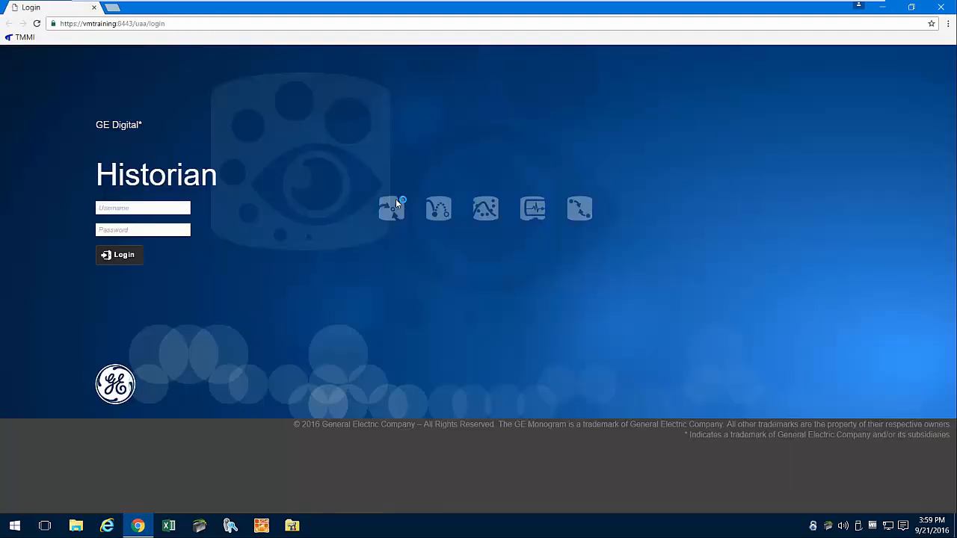
{"action": "type", "text": "adm"}
{"action": "key", "text": "Tab"}
{"action": "type", "text": "••••"}
{"action": "key", "text": "Return"}
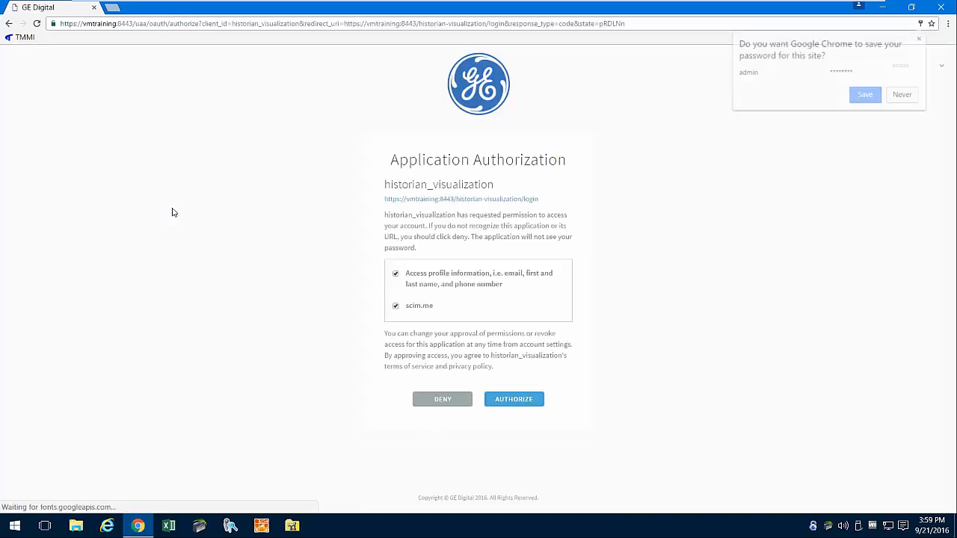
{"action": "left_click", "coordinate": [905, 95]}
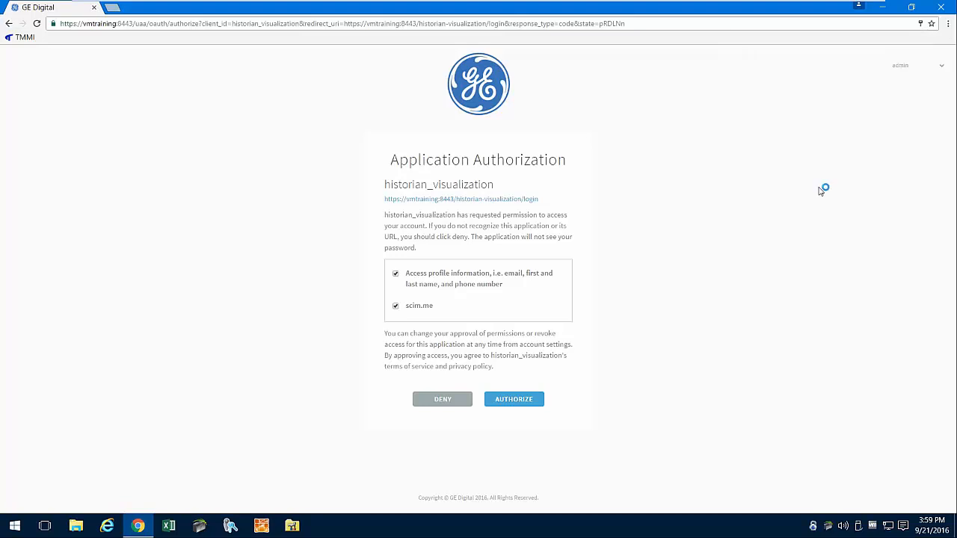
{"action": "left_click", "coordinate": [524, 404]}
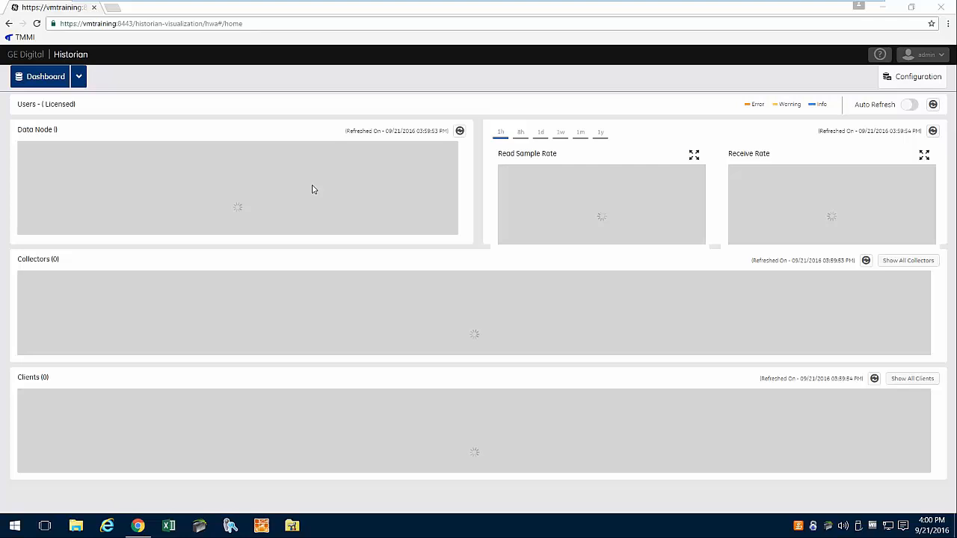
- Refresh the dashboard figures, view all collectors, then return to the VMTRAINING dashboard
{"action": "left_click", "coordinate": [913, 105]}
{"action": "left_click", "coordinate": [932, 106]}
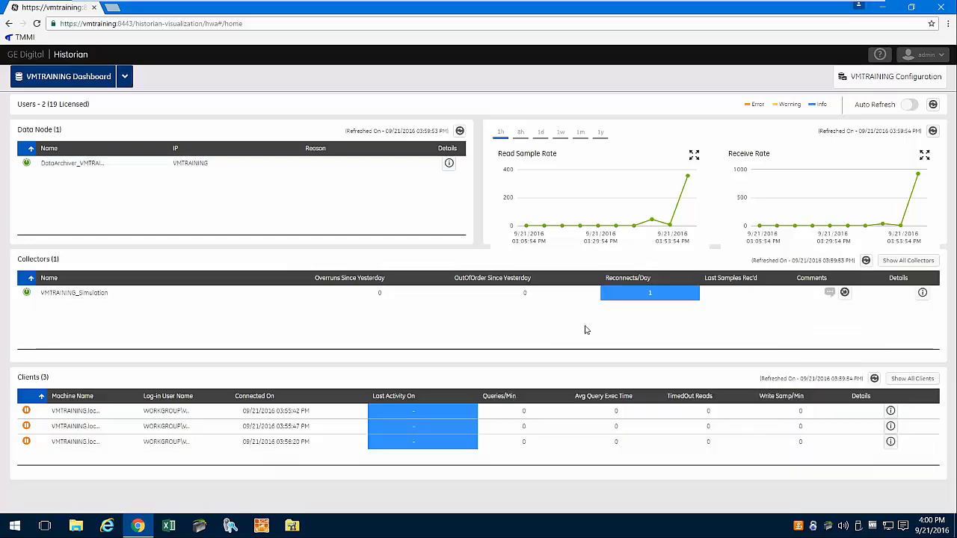
{"action": "left_click", "coordinate": [901, 261]}
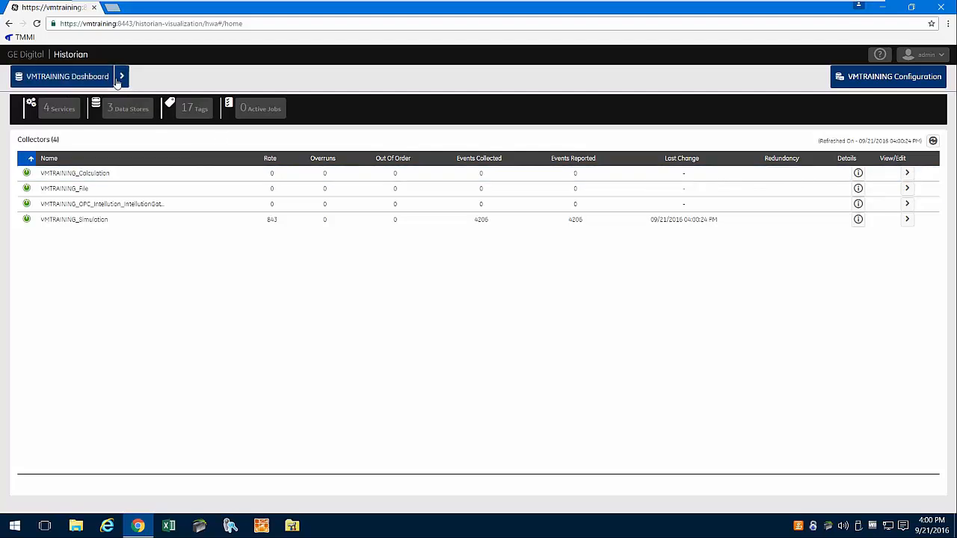
{"action": "left_click", "coordinate": [70, 80]}
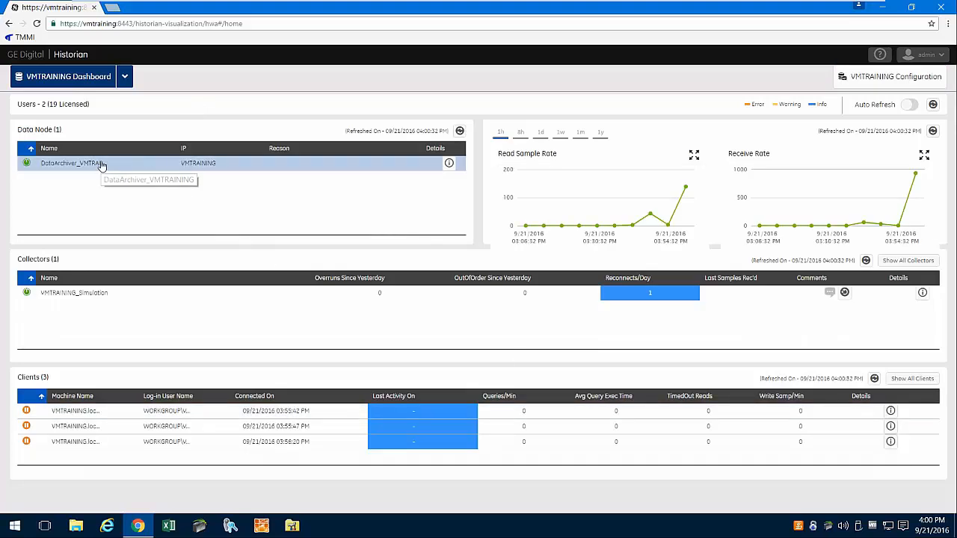
- Review data node statistics with DHSSystem datastore, charting write cache, compression, out-of-order and write queue rate
{"action": "left_click", "coordinate": [448, 164]}
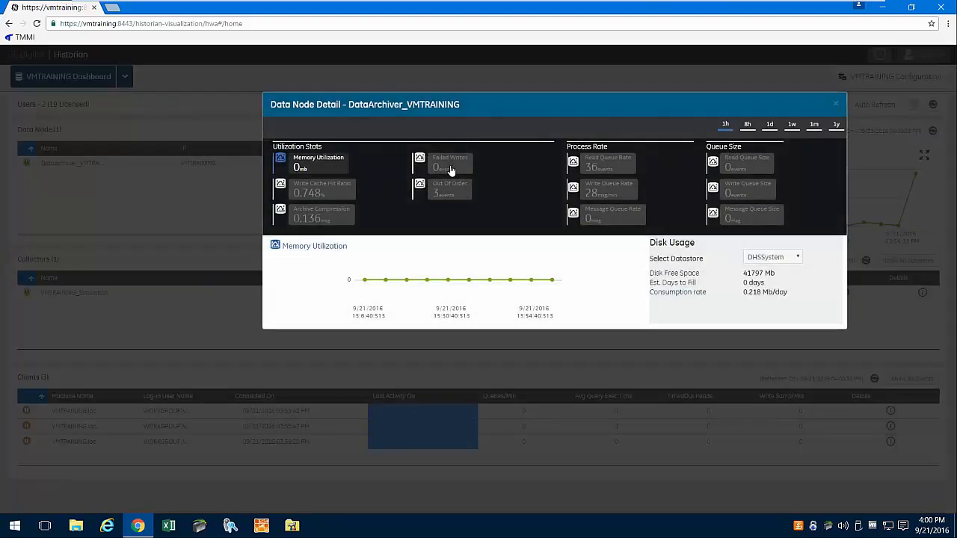
{"action": "left_click", "coordinate": [796, 258]}
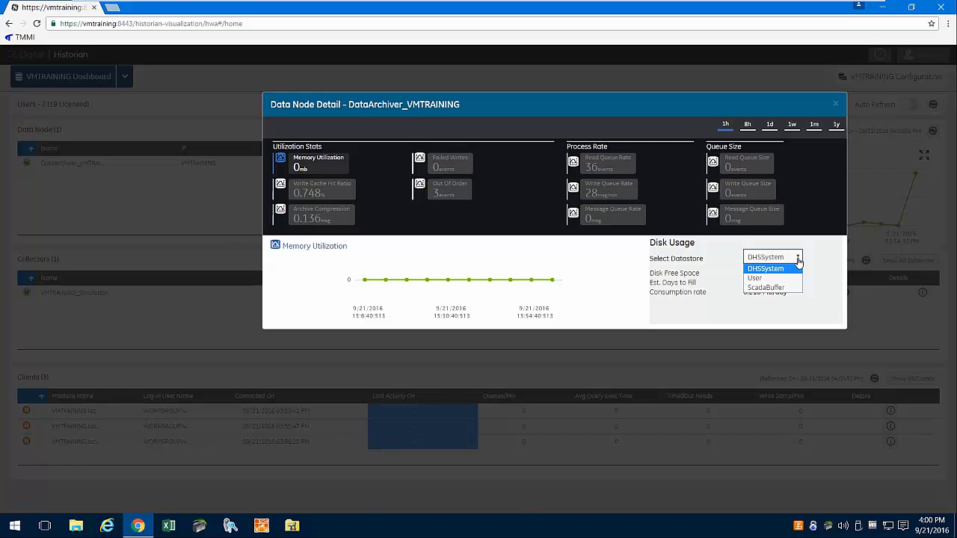
{"action": "left_click", "coordinate": [797, 259]}
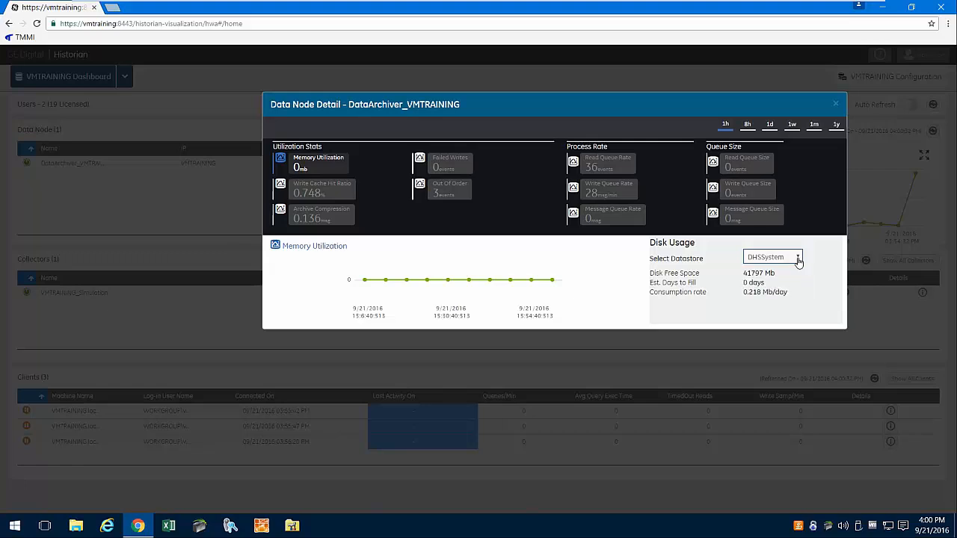
{"action": "left_click", "coordinate": [323, 196]}
{"action": "left_click", "coordinate": [310, 217]}
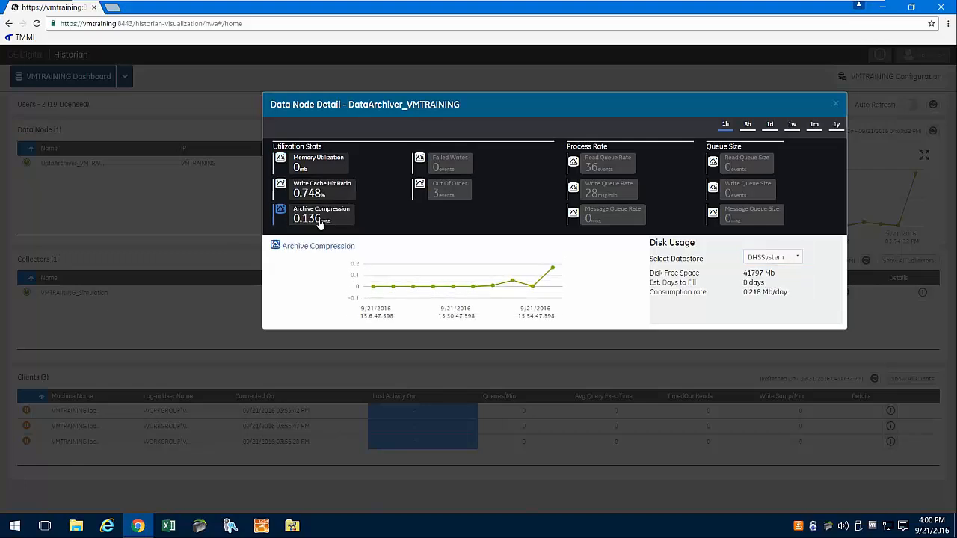
{"action": "left_click", "coordinate": [452, 193]}
{"action": "left_click", "coordinate": [620, 192]}
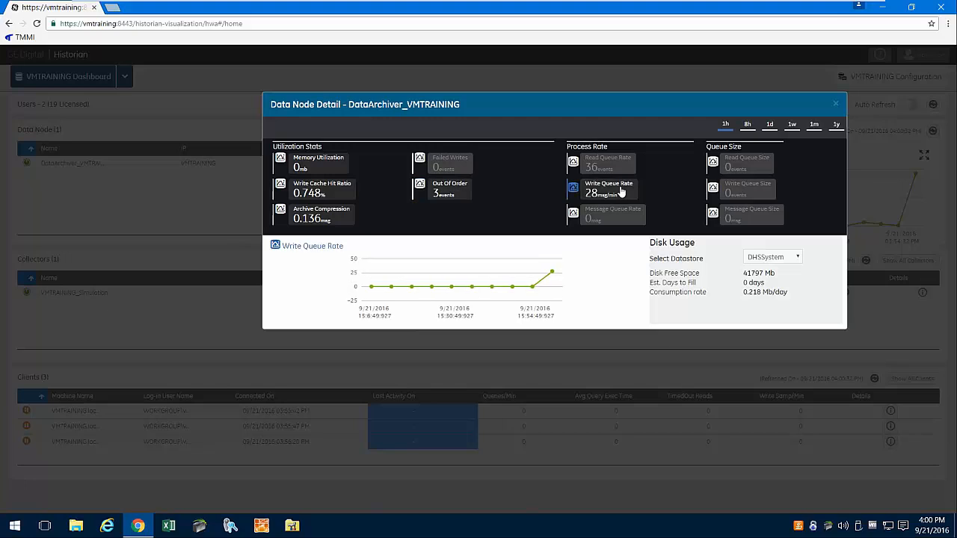
{"action": "left_click", "coordinate": [836, 104]}
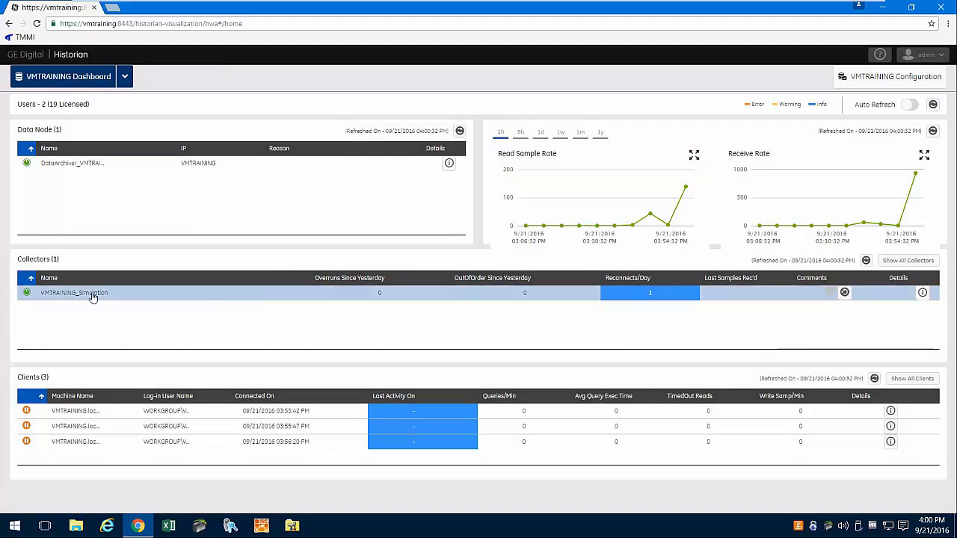
- Chart the Simulation collector's Report Rate and Total Events Reported, then open its configuration page
{"action": "left_click", "coordinate": [923, 293]}
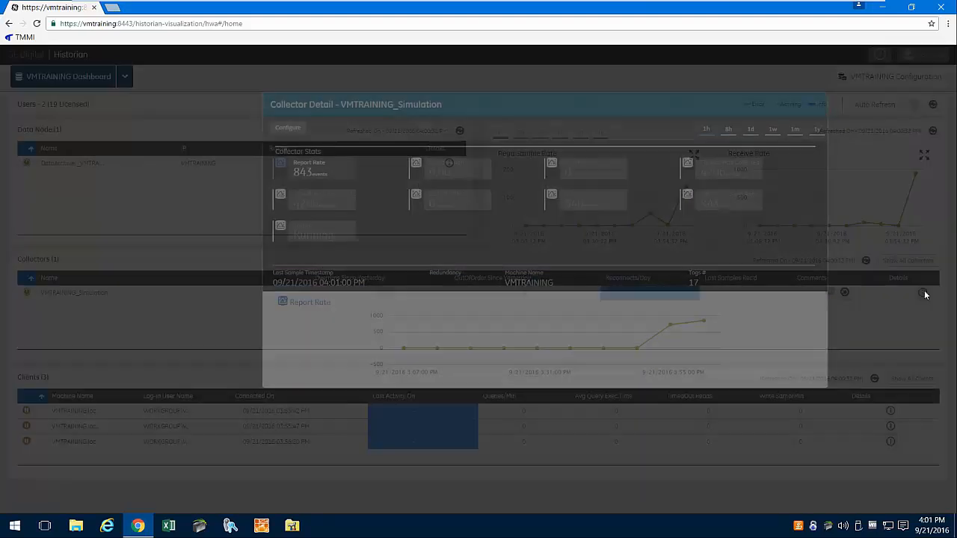
{"action": "left_click", "coordinate": [296, 165]}
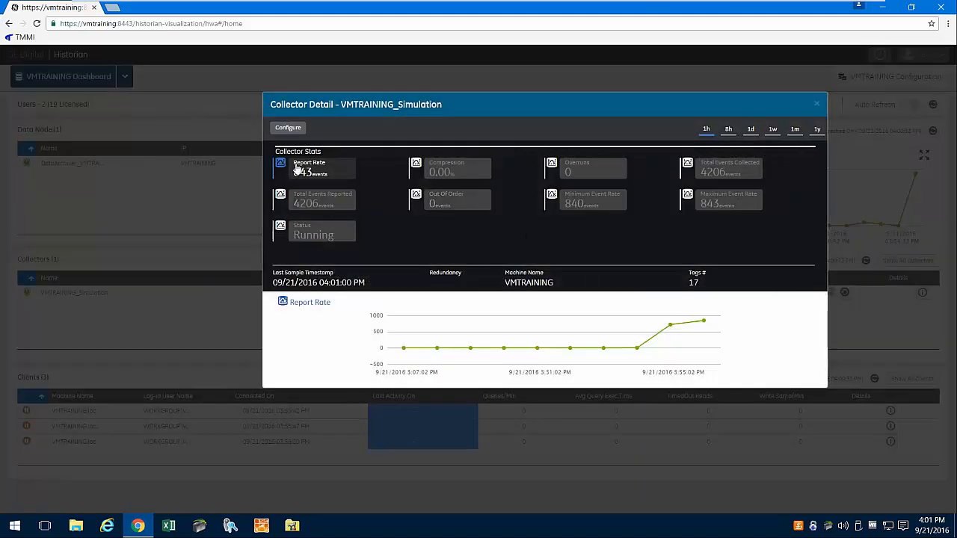
{"action": "left_click", "coordinate": [303, 209]}
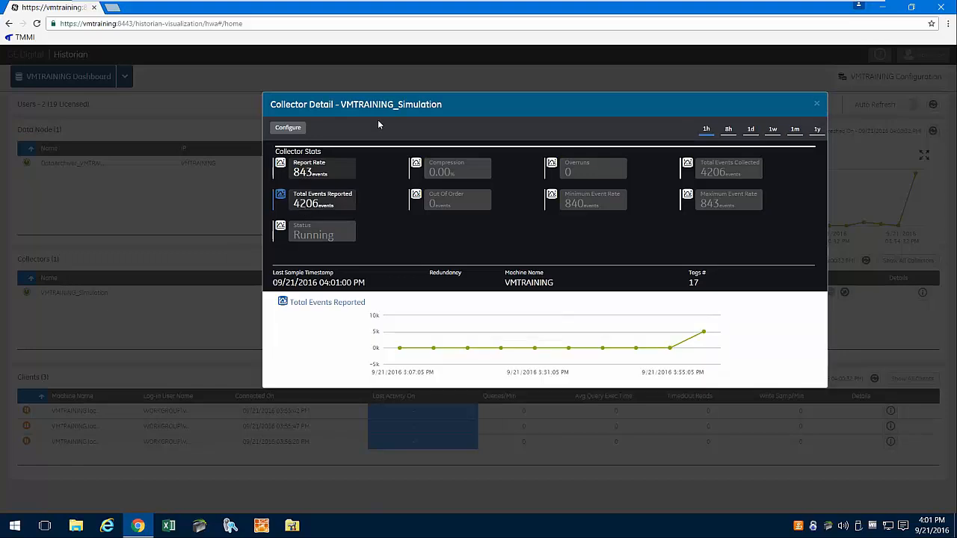
{"action": "left_click", "coordinate": [291, 129]}
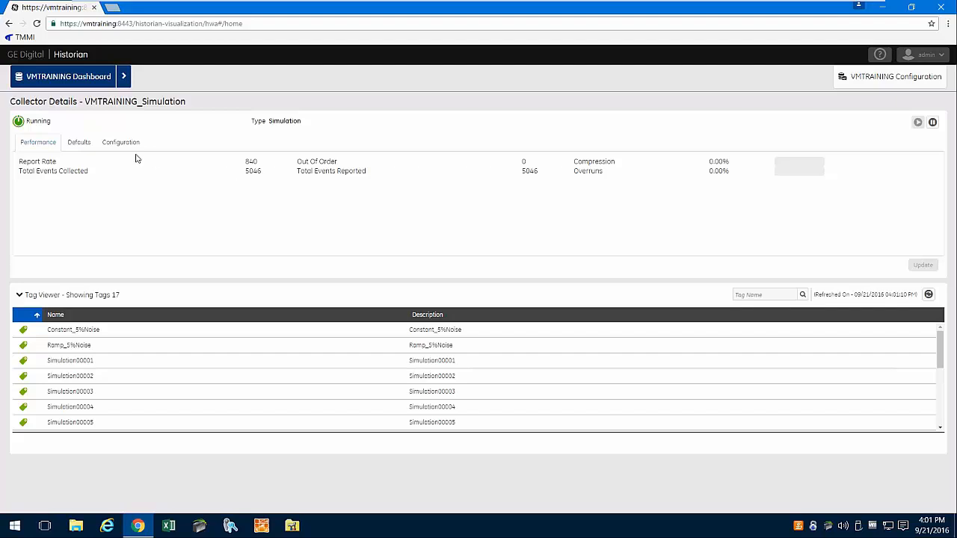
- Browse the Simulation collector's Defaults, Configuration and Performance tabs, then return to the VMTRAINING dashboard
{"action": "left_click", "coordinate": [81, 144]}
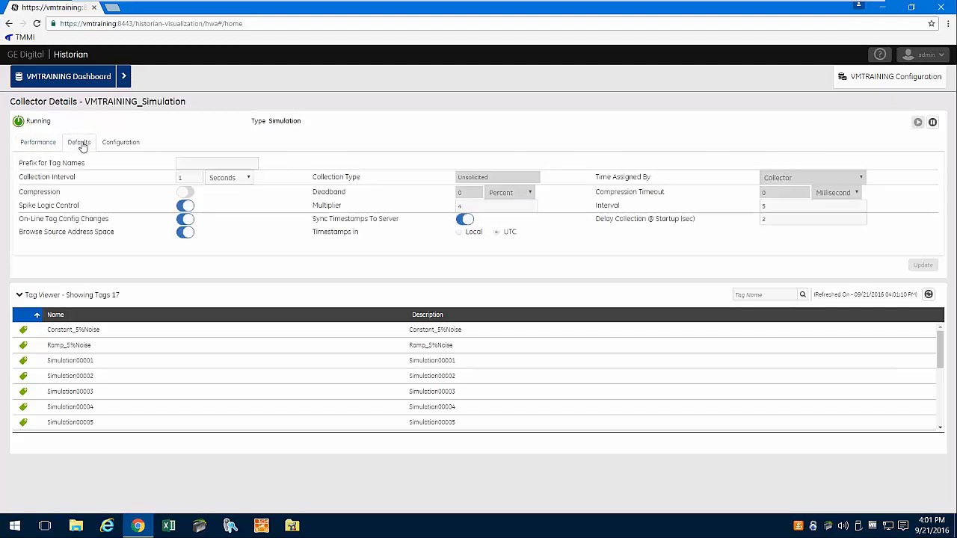
{"action": "left_click", "coordinate": [129, 145]}
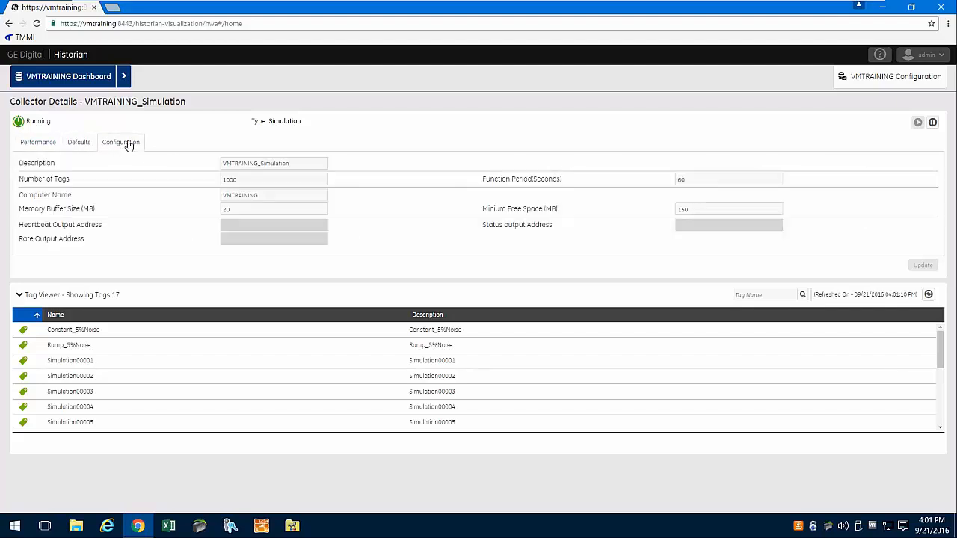
{"action": "left_click", "coordinate": [46, 145]}
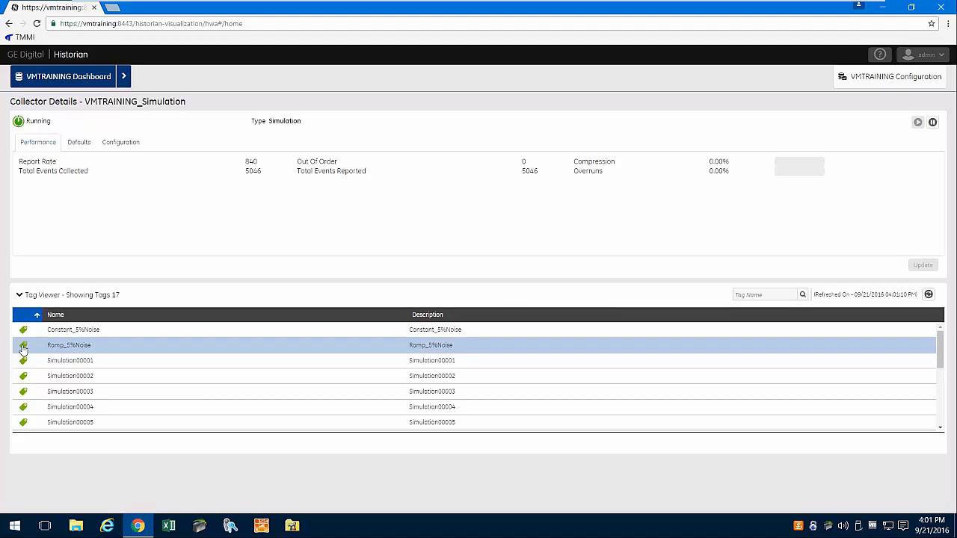
{"action": "left_click", "coordinate": [85, 80]}
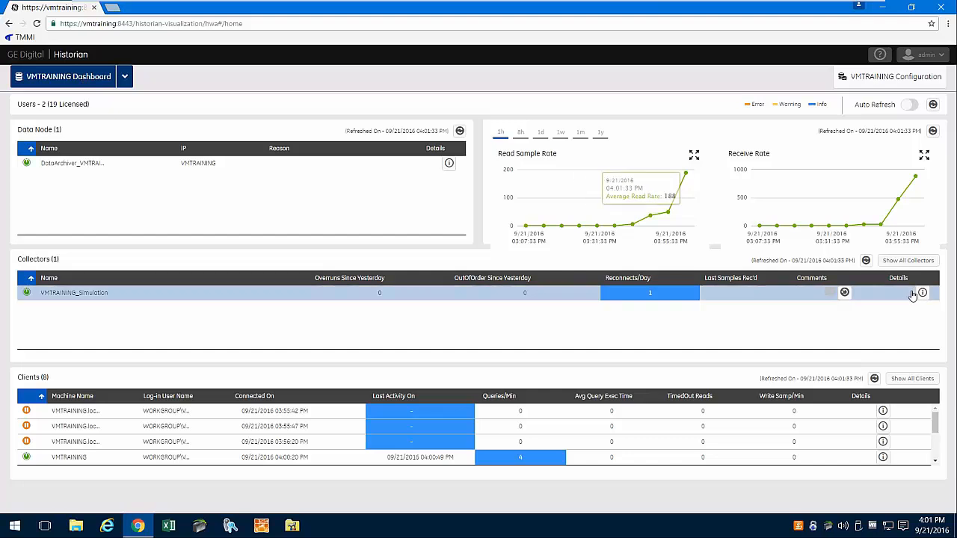
- From the full collectors list, view the OPC Intellution collector's statistics
{"action": "left_click", "coordinate": [908, 260]}
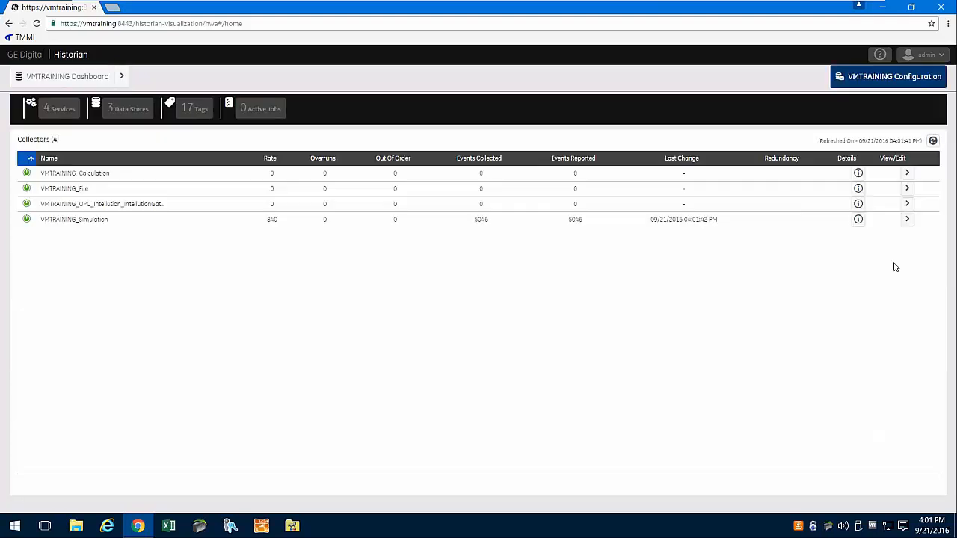
{"action": "left_click", "coordinate": [138, 206]}
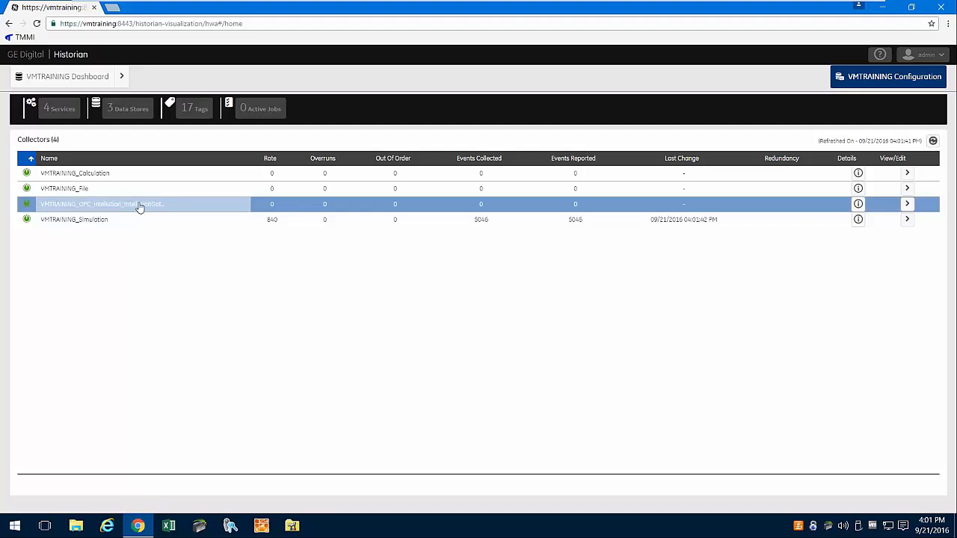
{"action": "left_click", "coordinate": [857, 206]}
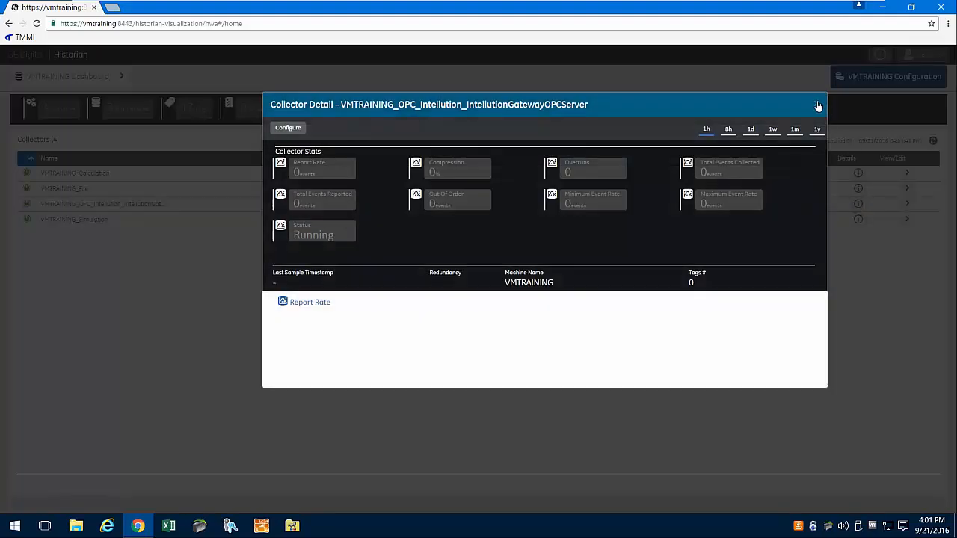
{"action": "left_click", "coordinate": [818, 106]}
- Browse the OPC collector's Configuration, Defaults and Performance tabs, then return to the collectors overview
{"action": "left_click", "coordinate": [908, 204]}
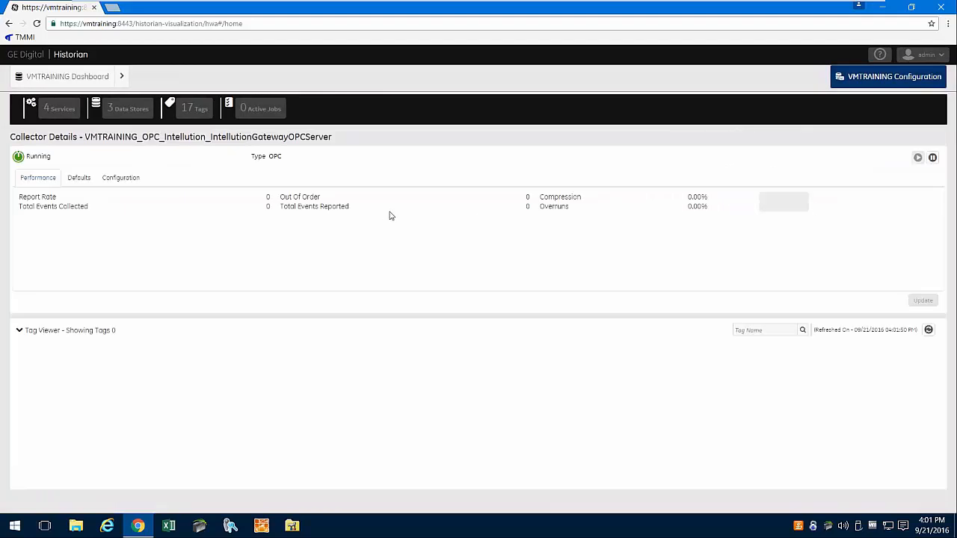
{"action": "left_click", "coordinate": [104, 180]}
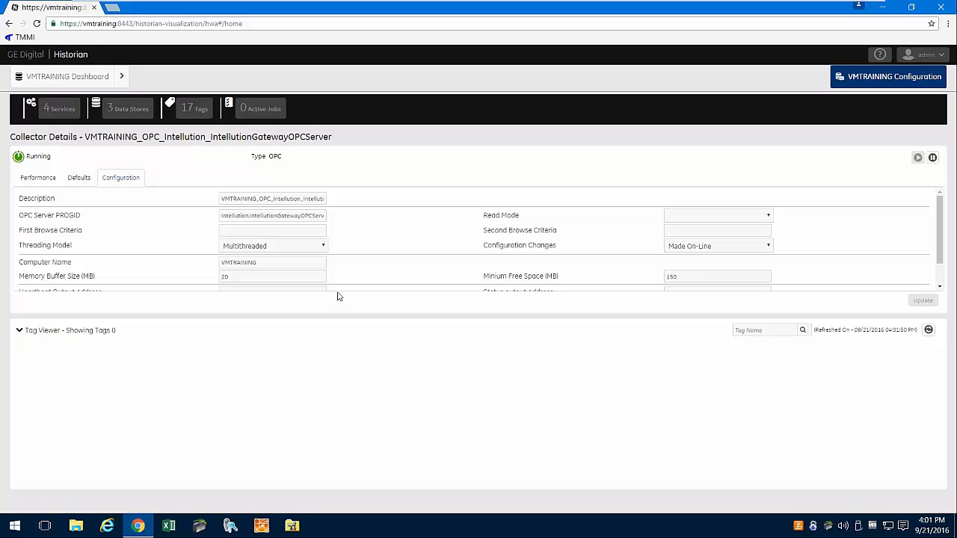
{"action": "left_click", "coordinate": [241, 290]}
{"action": "scroll", "coordinate": [240, 292], "scroll_direction": "down", "scroll_amount": 1}
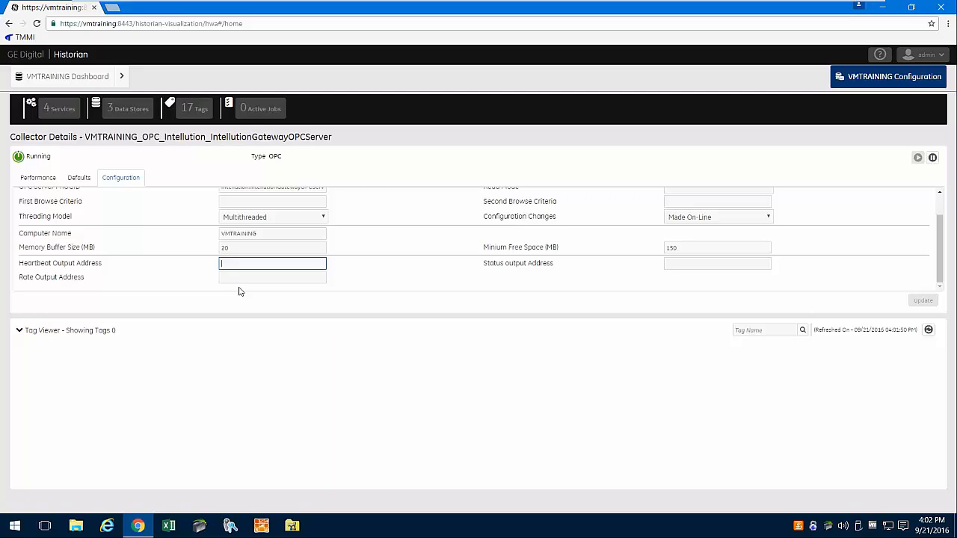
{"action": "scroll", "coordinate": [239, 292], "scroll_direction": "up", "scroll_amount": 1}
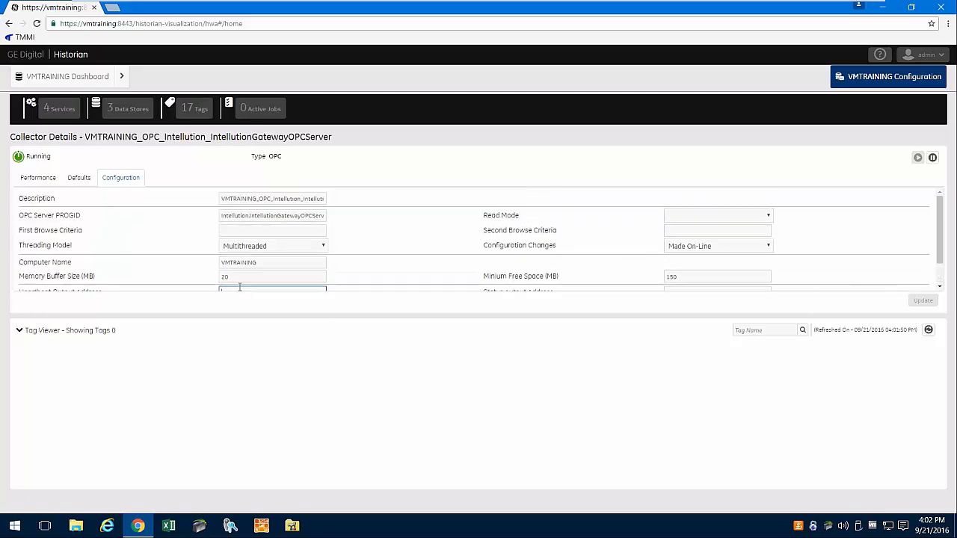
{"action": "left_click", "coordinate": [80, 180]}
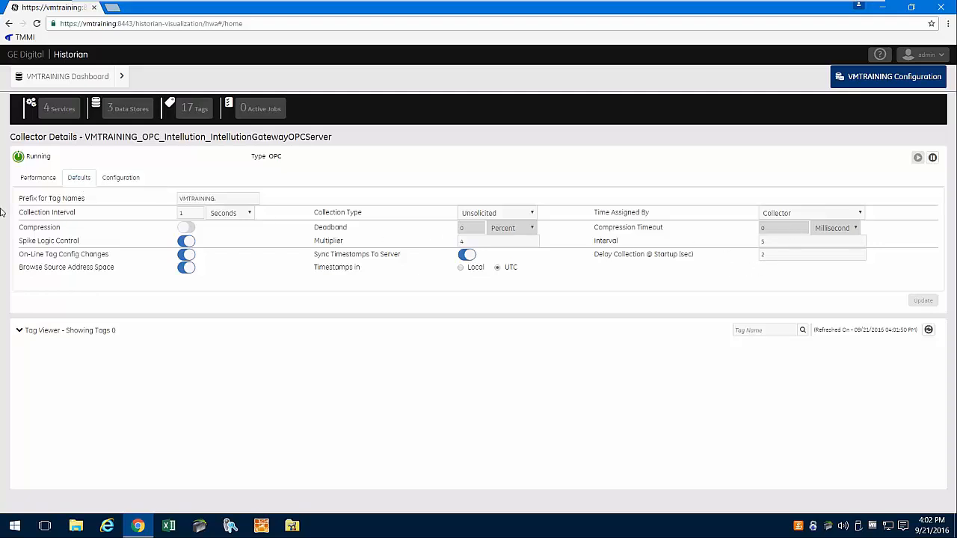
{"action": "left_click", "coordinate": [43, 178]}
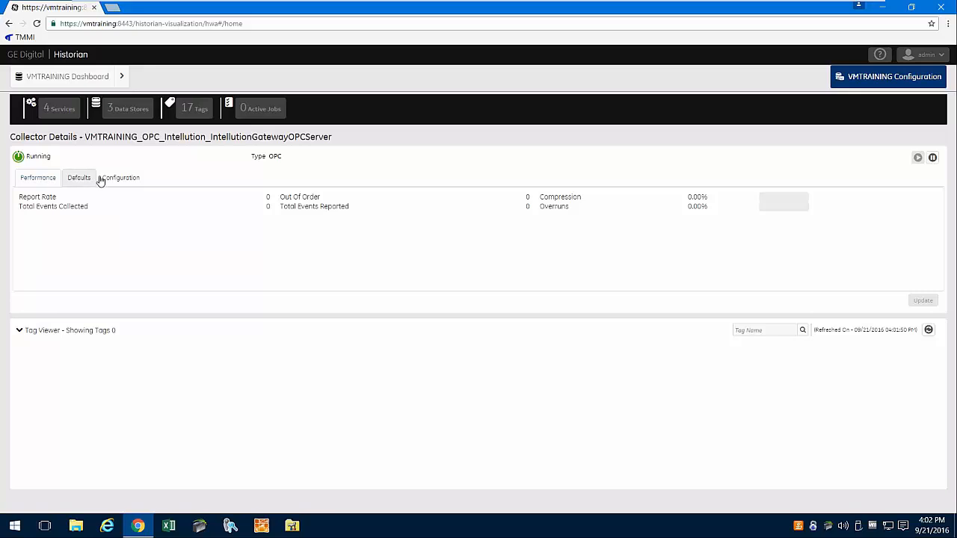
{"action": "left_click", "coordinate": [125, 180]}
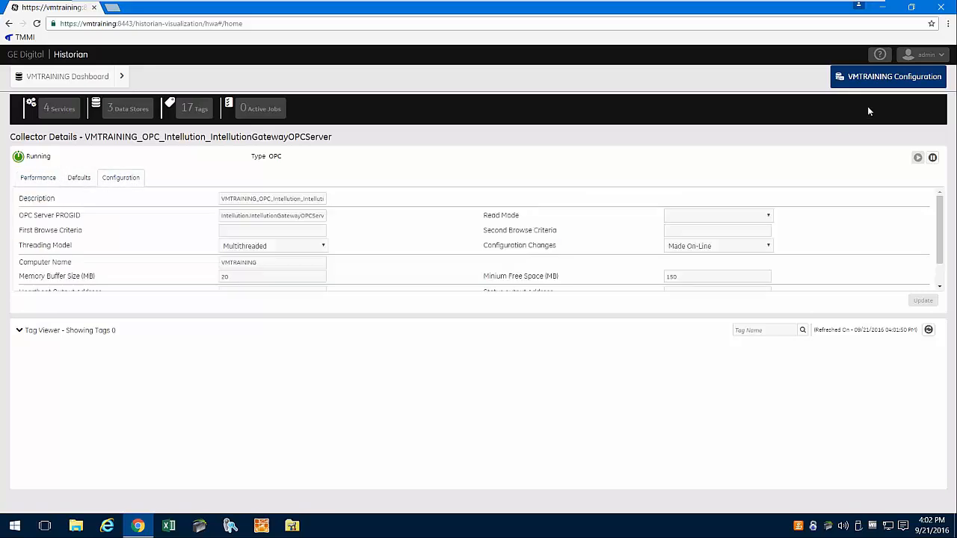
{"action": "left_click", "coordinate": [913, 78]}
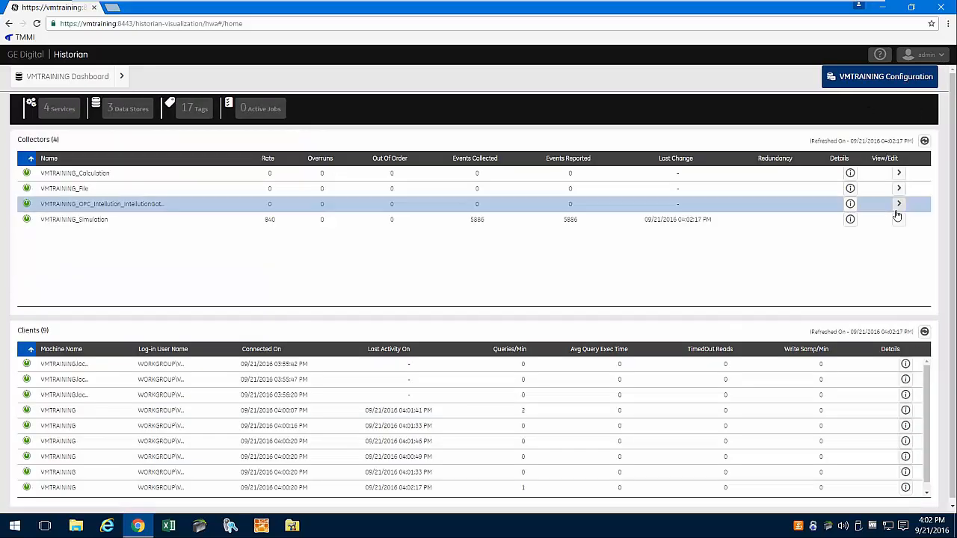
- Open VMTRAINING_Simulation's details and cycle through its Defaults, Configuration and Performance tabs
{"action": "left_click", "coordinate": [96, 225]}
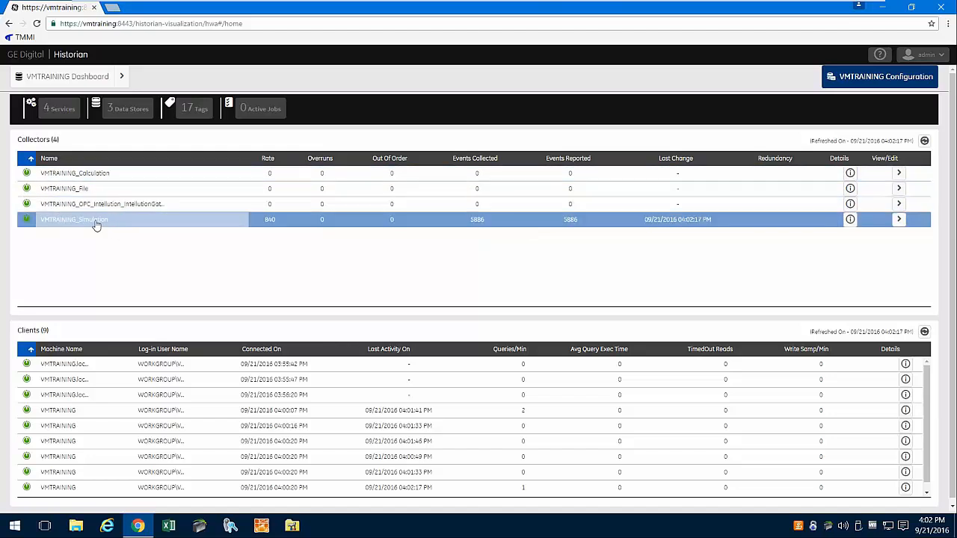
{"action": "left_click", "coordinate": [898, 219]}
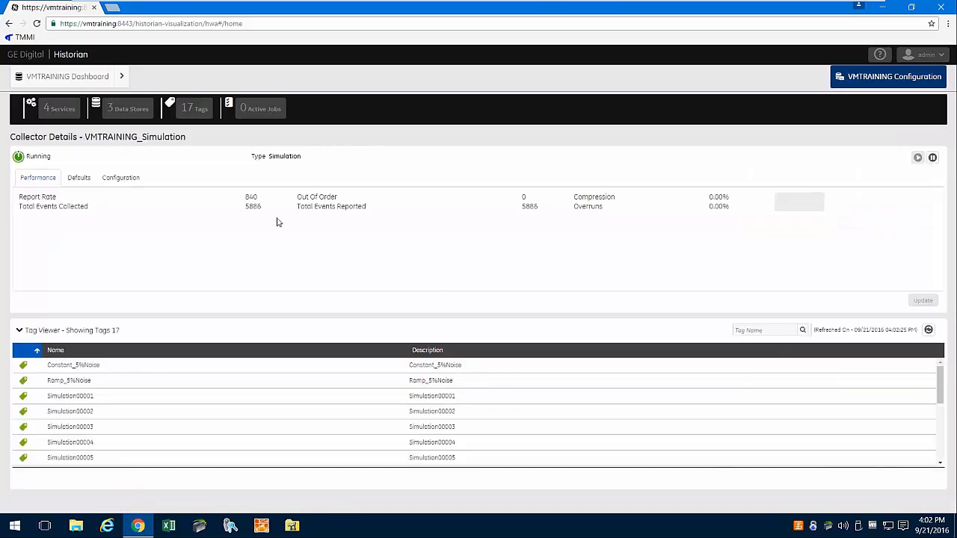
{"action": "left_click", "coordinate": [78, 179]}
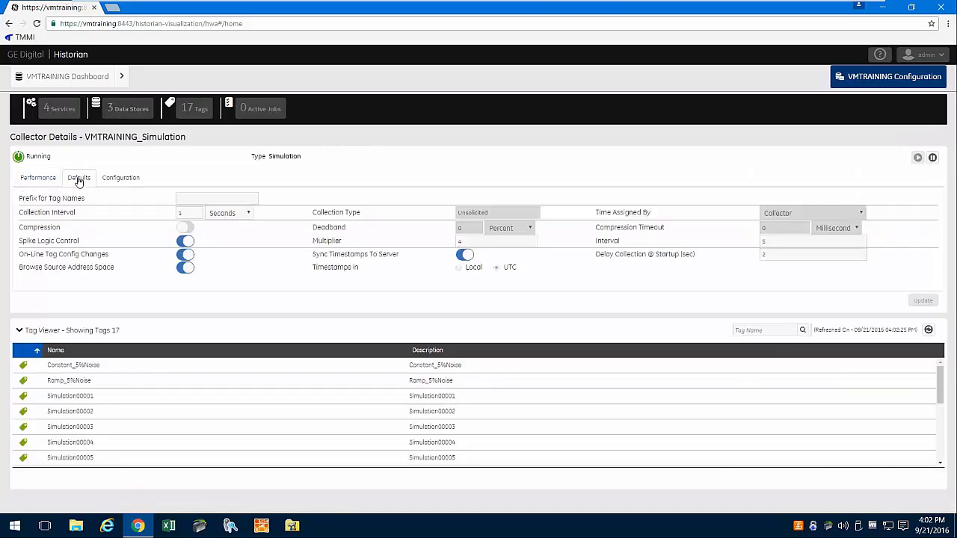
{"action": "left_click", "coordinate": [124, 180]}
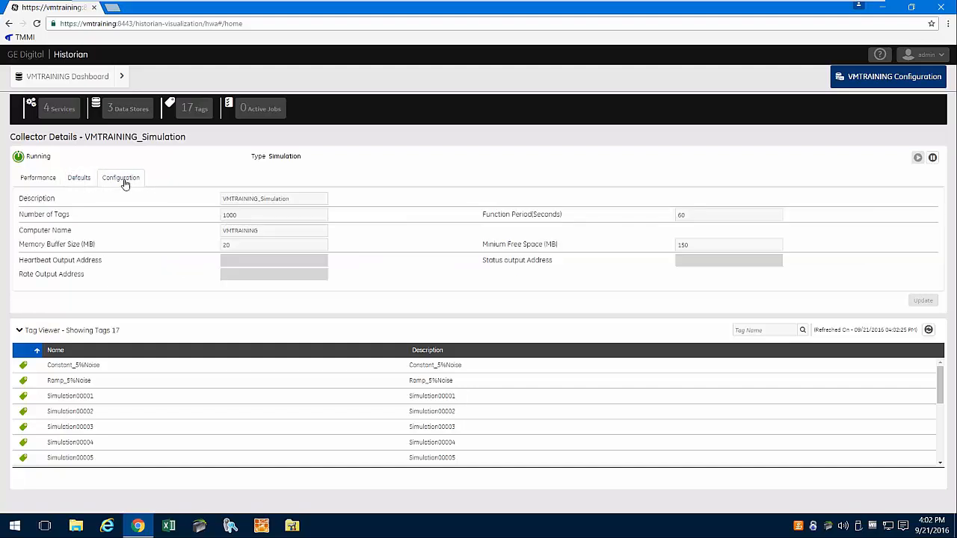
{"action": "left_click", "coordinate": [39, 180]}
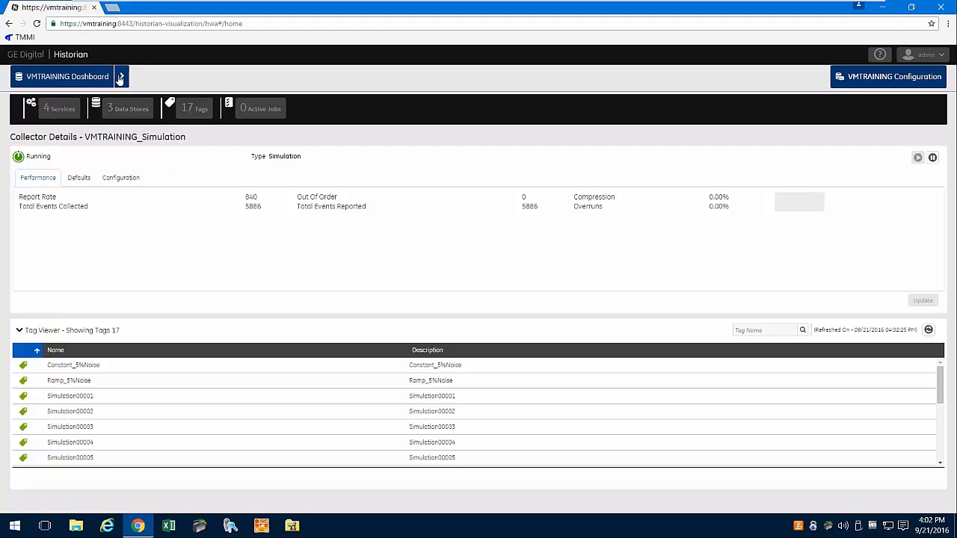
- Visit the dashboard and the admin System Config page, then return home
{"action": "left_click", "coordinate": [73, 82]}
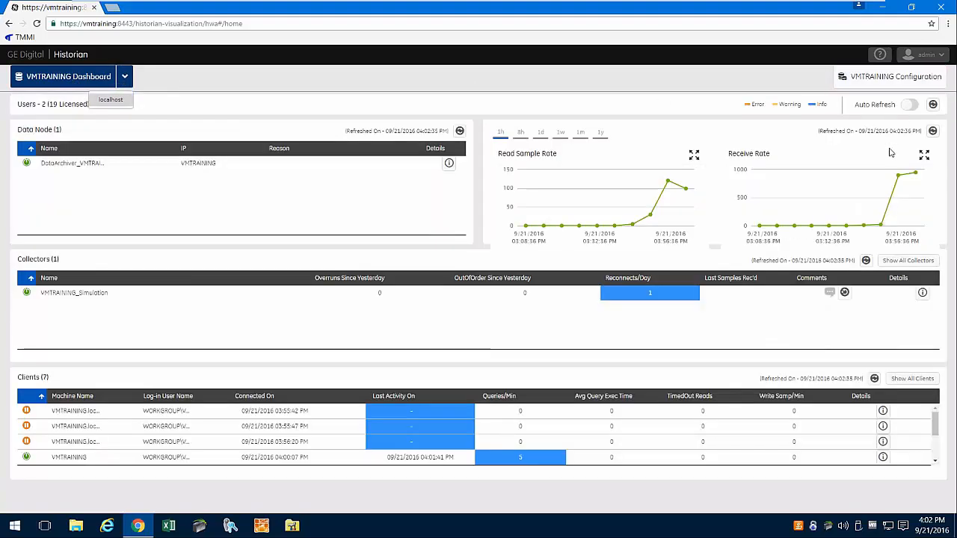
{"action": "left_click", "coordinate": [940, 56]}
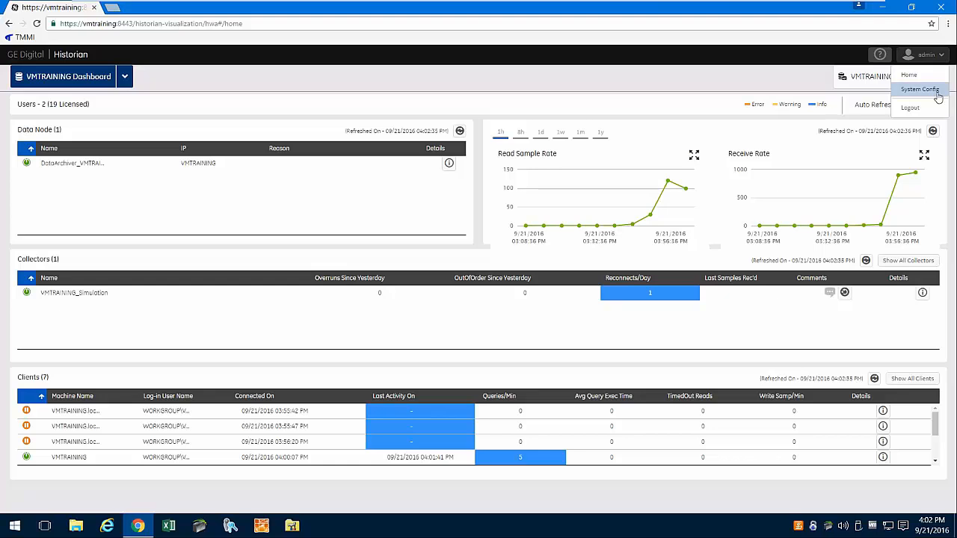
{"action": "left_click", "coordinate": [935, 95]}
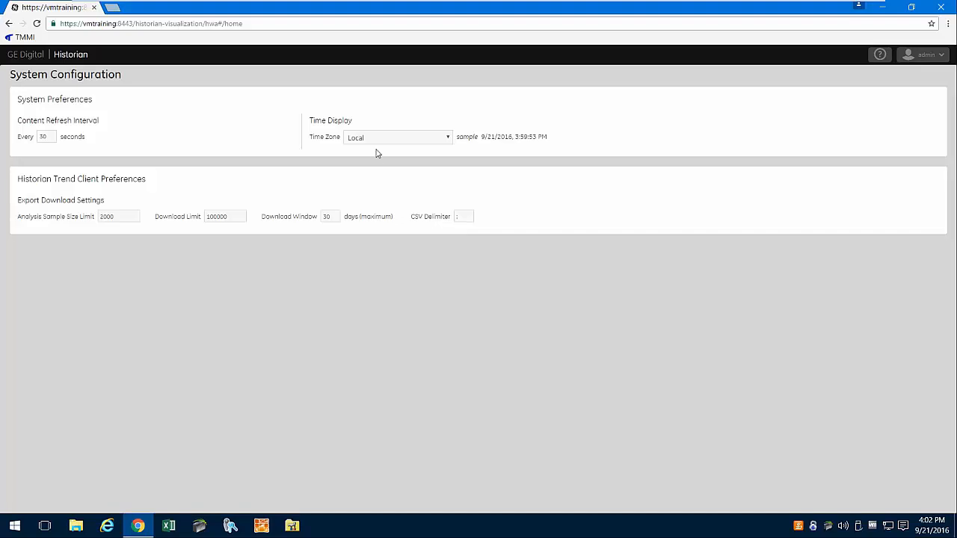
{"action": "left_click", "coordinate": [940, 57]}
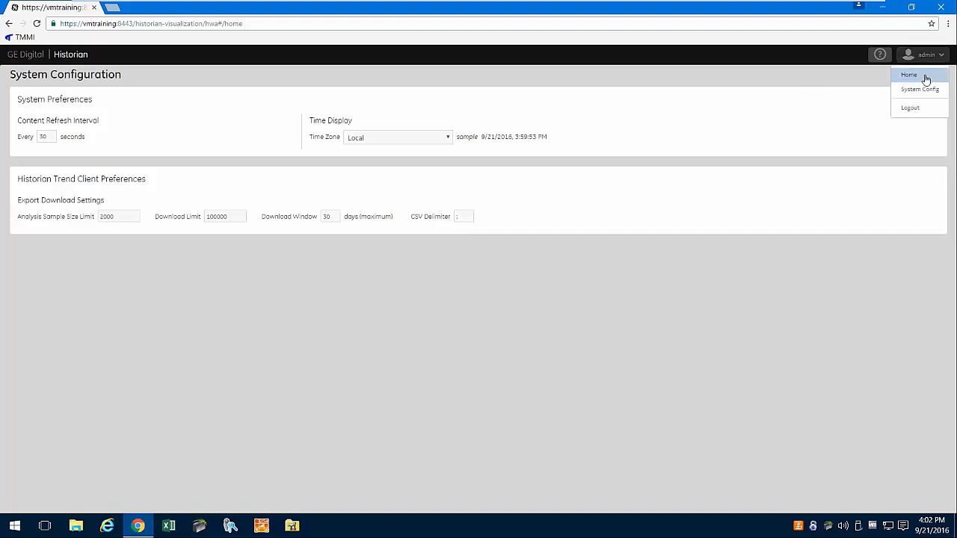
{"action": "left_click", "coordinate": [925, 78]}
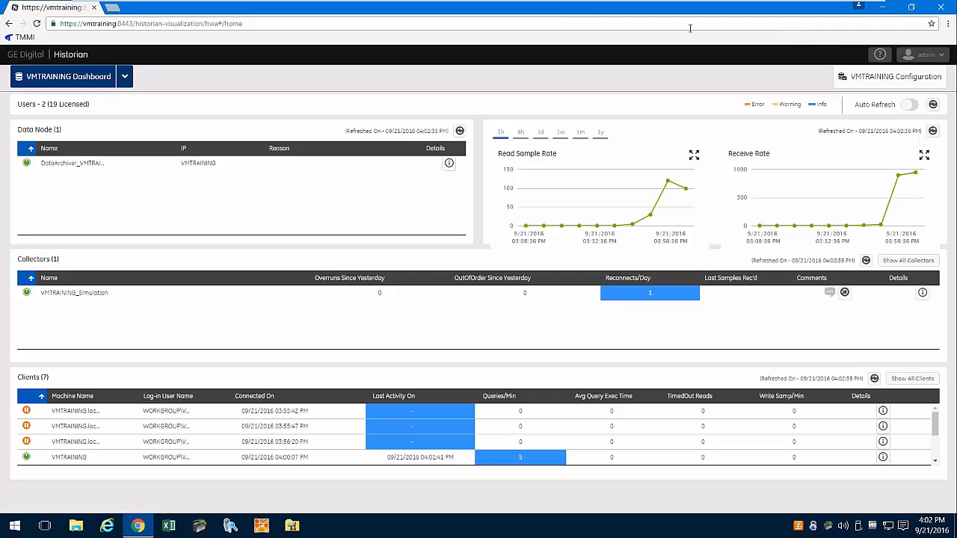
- In the Configuration overview, select VMTRAINING_Calculation and open the 17 Tags list
{"action": "left_click", "coordinate": [896, 81]}
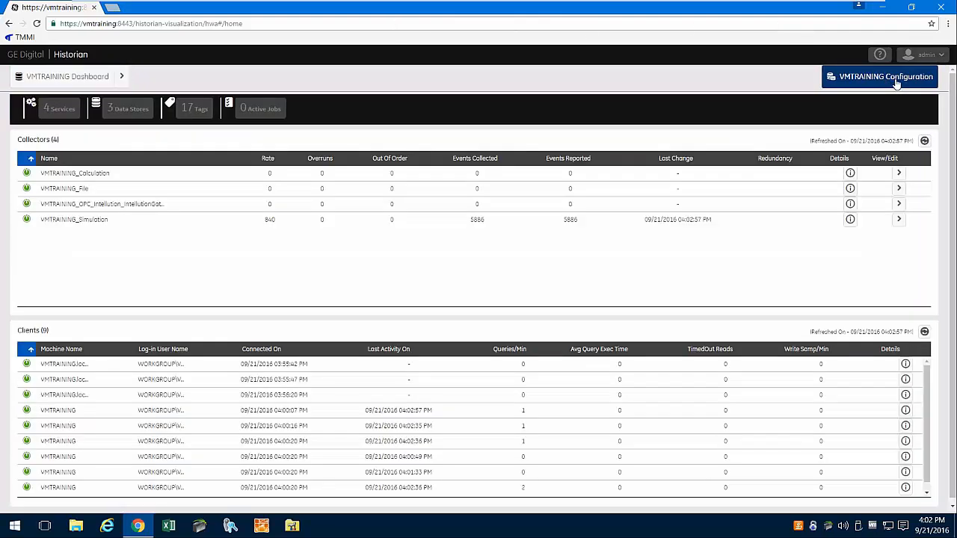
{"action": "left_click", "coordinate": [90, 78]}
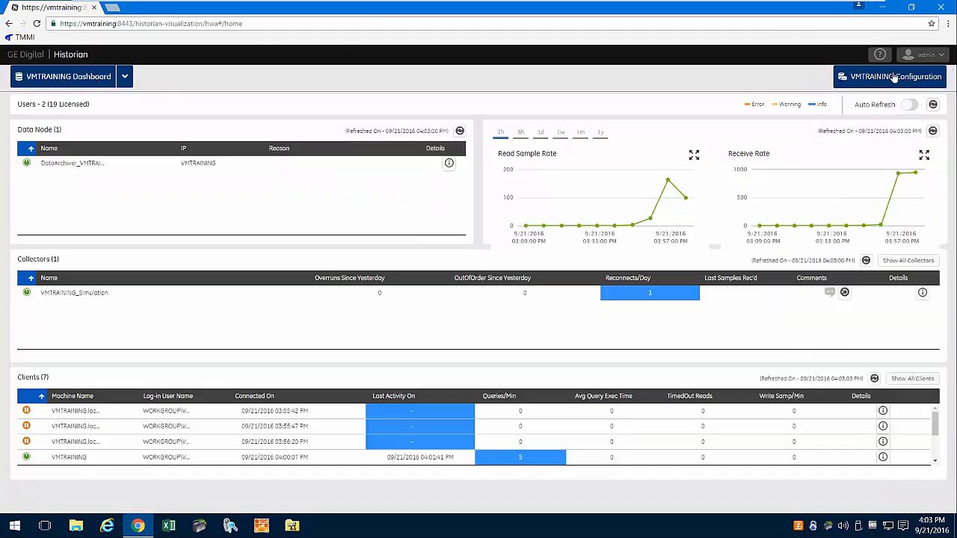
{"action": "left_click", "coordinate": [896, 79]}
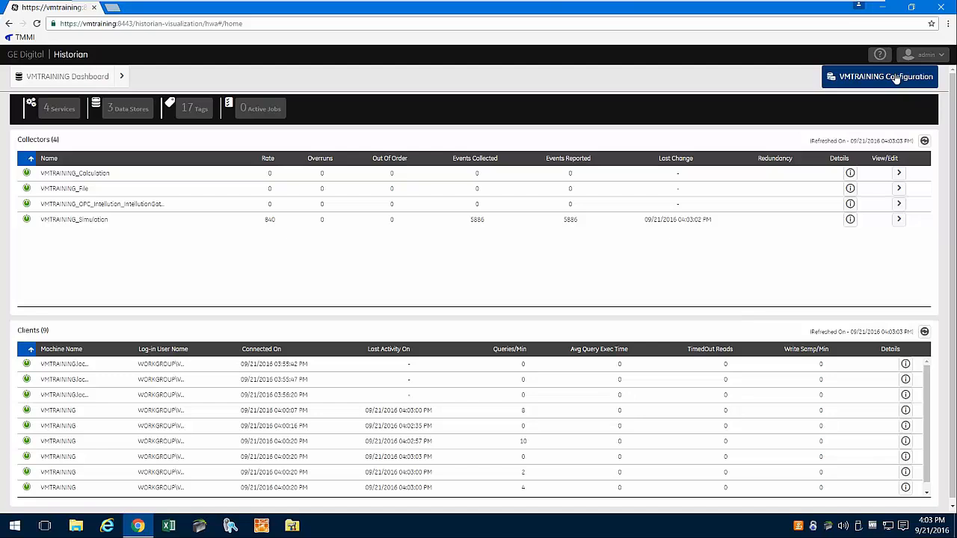
{"action": "left_click", "coordinate": [152, 180]}
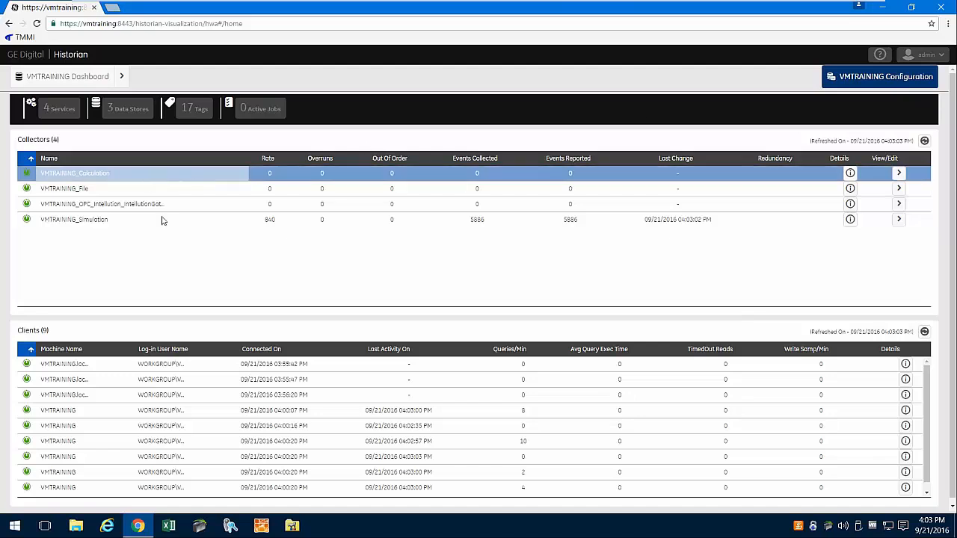
{"action": "left_click", "coordinate": [196, 109]}
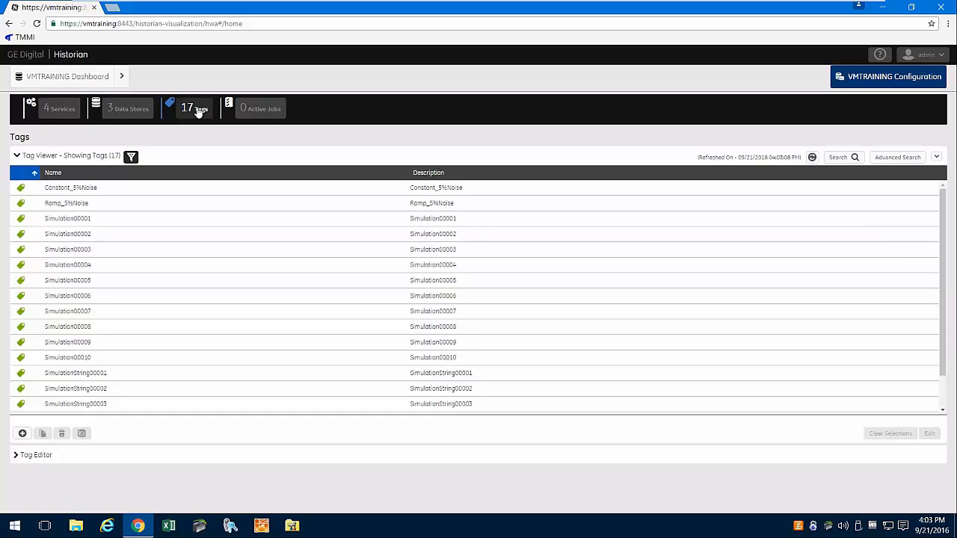
- Edit Simulation00001, review its Collection, Scaling, Compression and Advanced tabs, then show its data-viewing options
{"action": "left_click", "coordinate": [77, 224]}
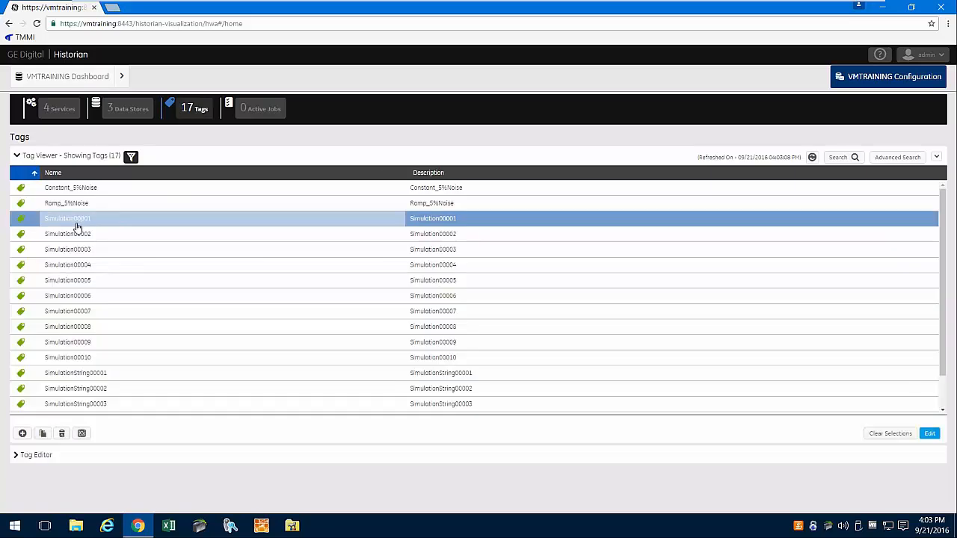
{"action": "left_click", "coordinate": [929, 434]}
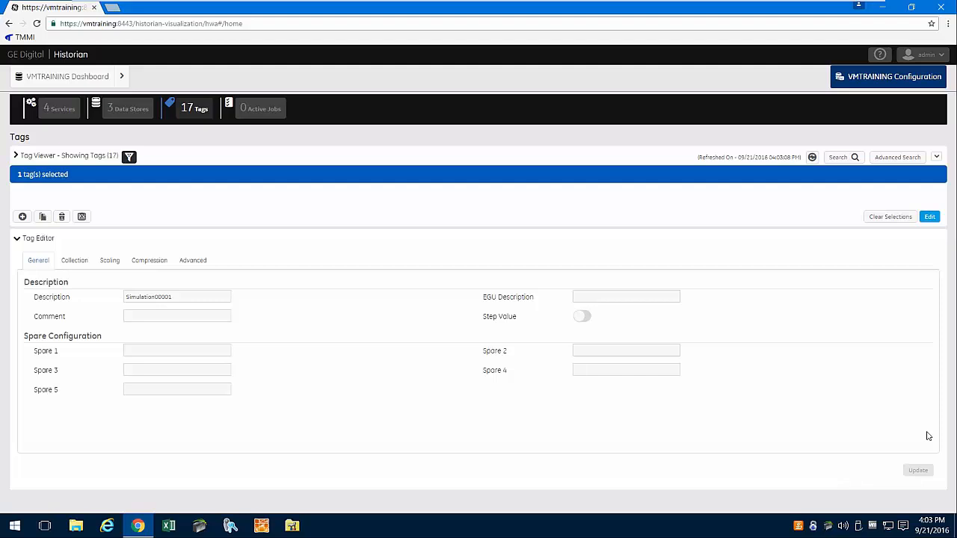
{"action": "left_click", "coordinate": [71, 261]}
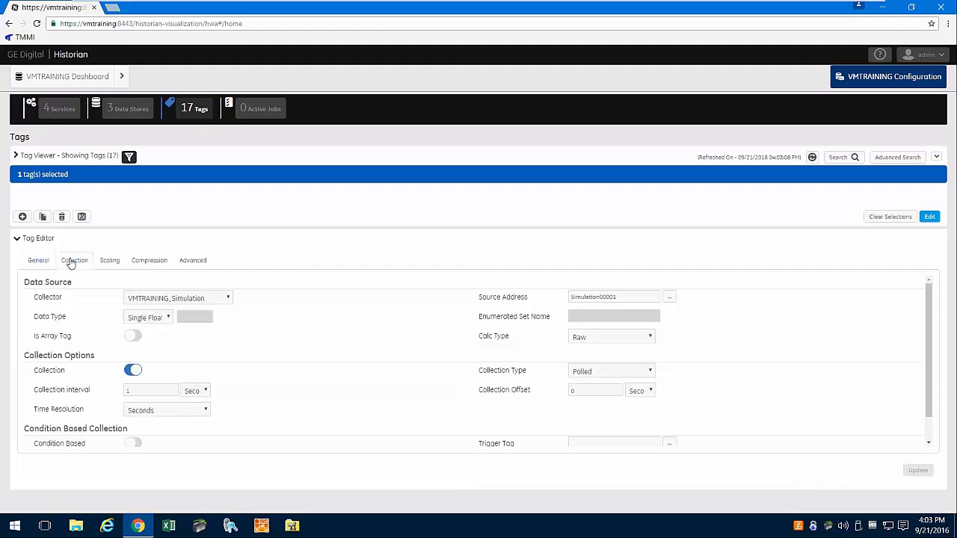
{"action": "left_click", "coordinate": [112, 262]}
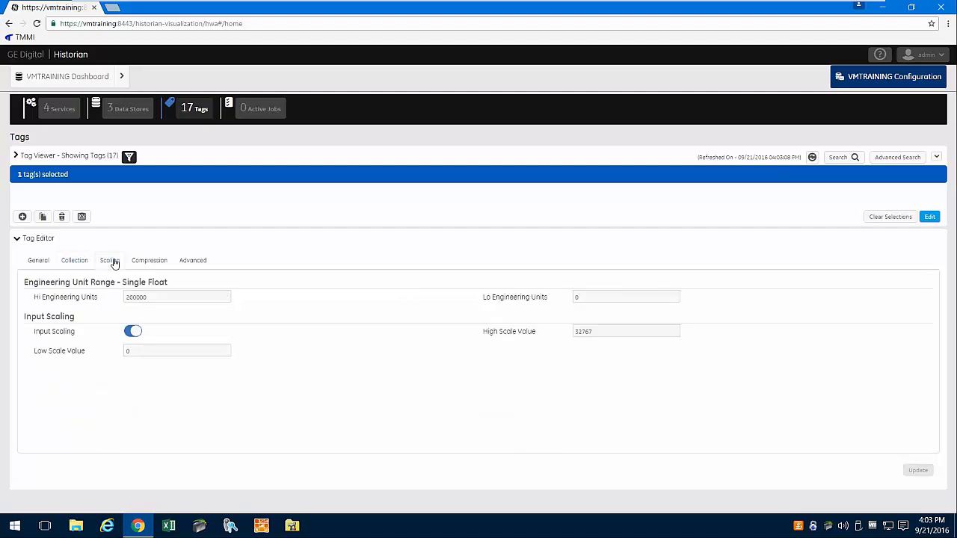
{"action": "left_click", "coordinate": [160, 264]}
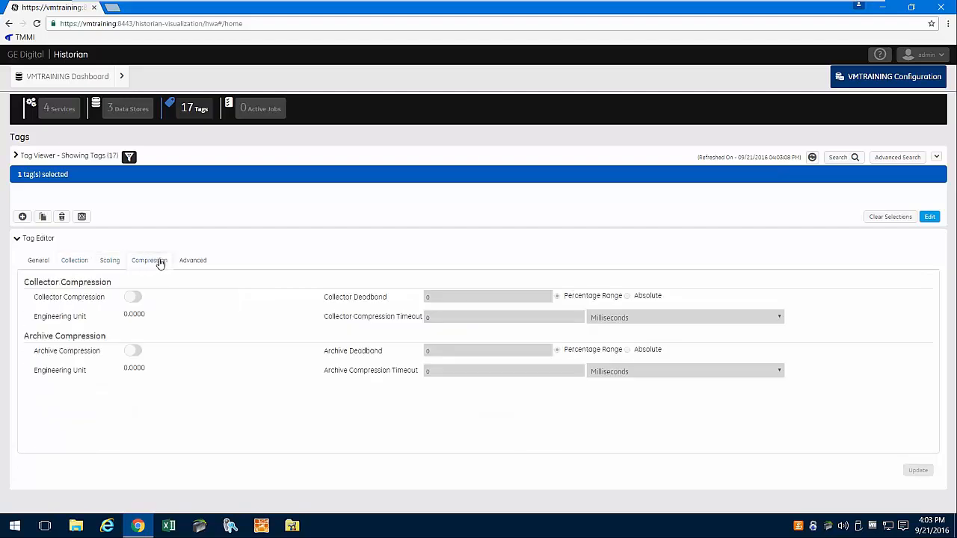
{"action": "left_click", "coordinate": [204, 259]}
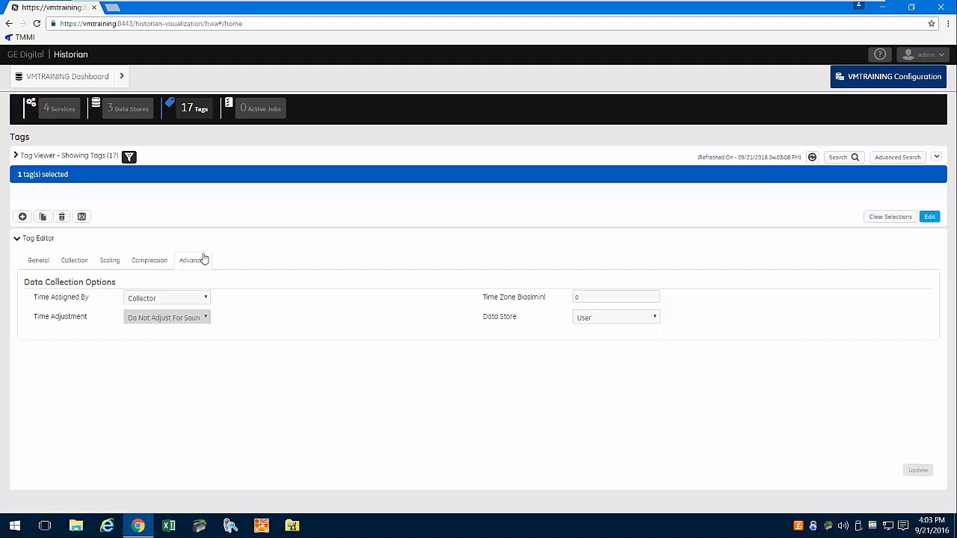
{"action": "left_click", "coordinate": [41, 262]}
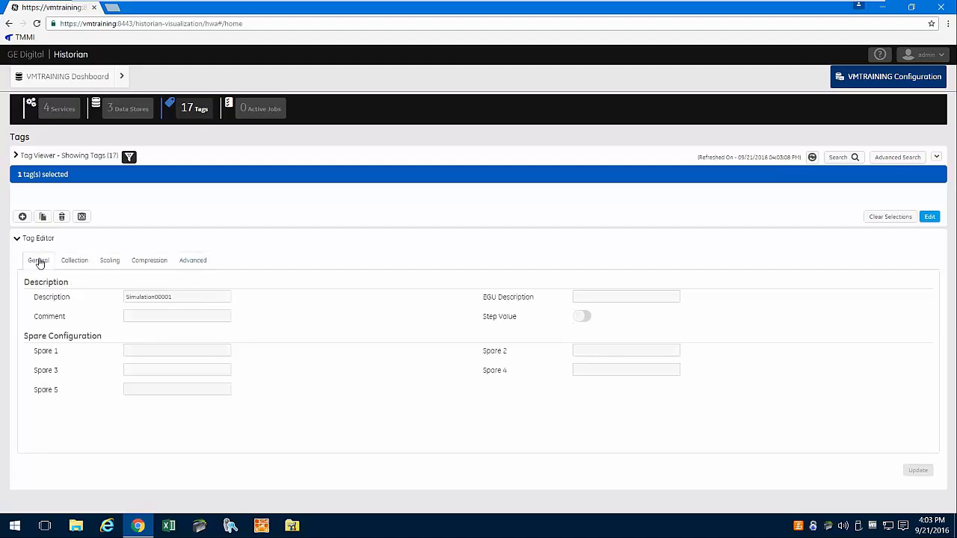
{"action": "left_click", "coordinate": [82, 217]}
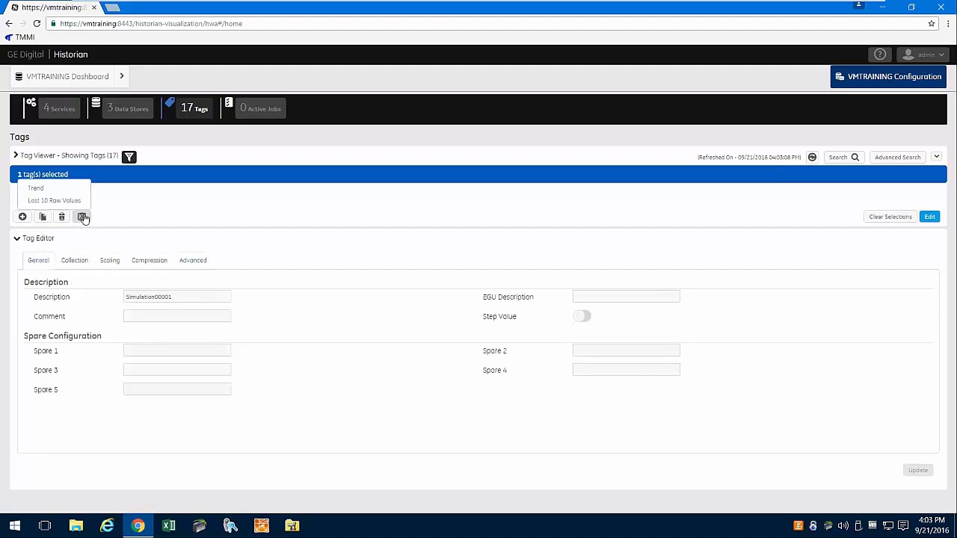
- Chart Simulation00001's trend, try column and area styles, refresh it twice, and close it
{"action": "left_click", "coordinate": [49, 189]}
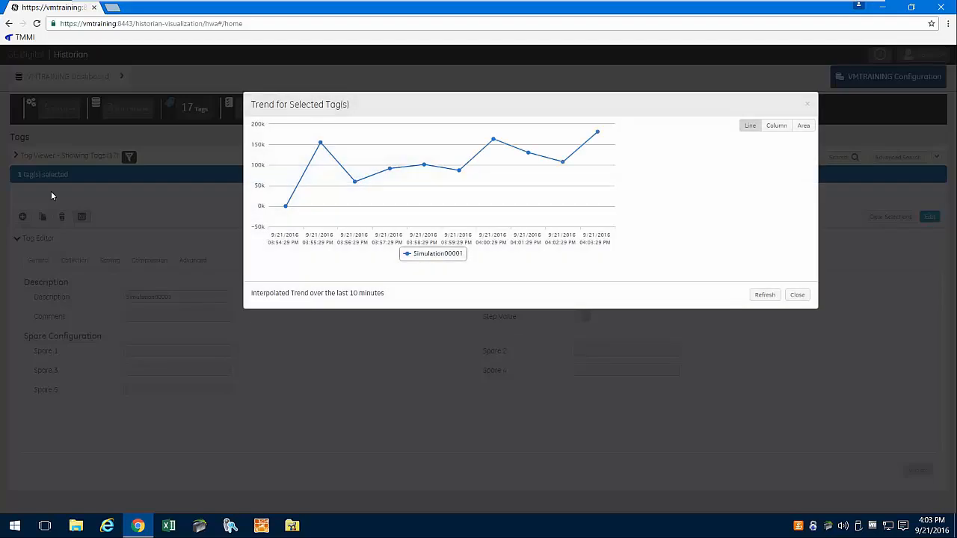
{"action": "left_click", "coordinate": [777, 126]}
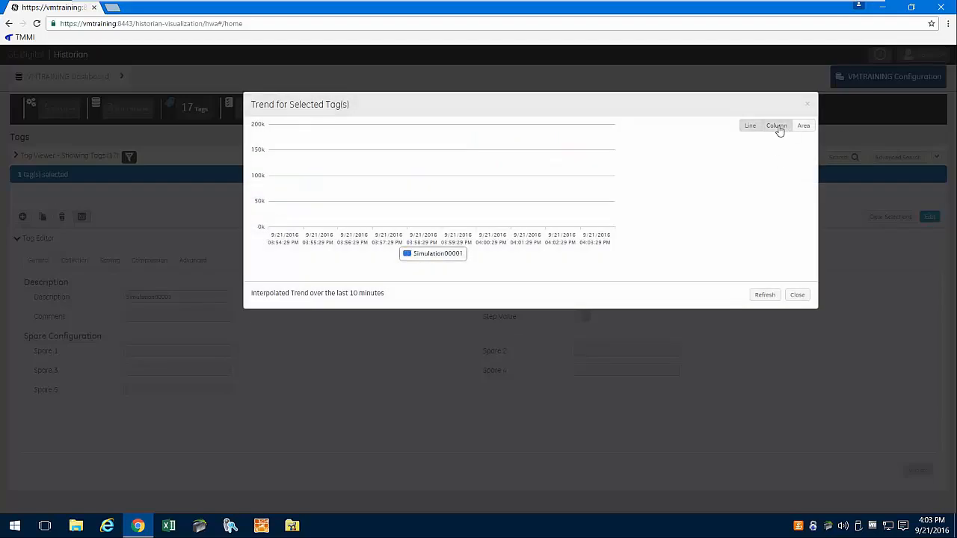
{"action": "left_click", "coordinate": [802, 127]}
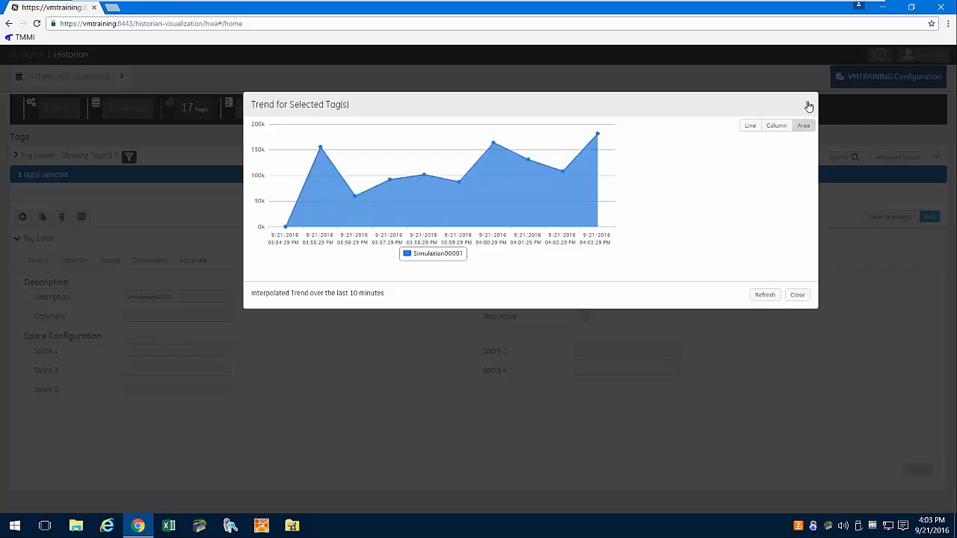
{"action": "left_click", "coordinate": [766, 295]}
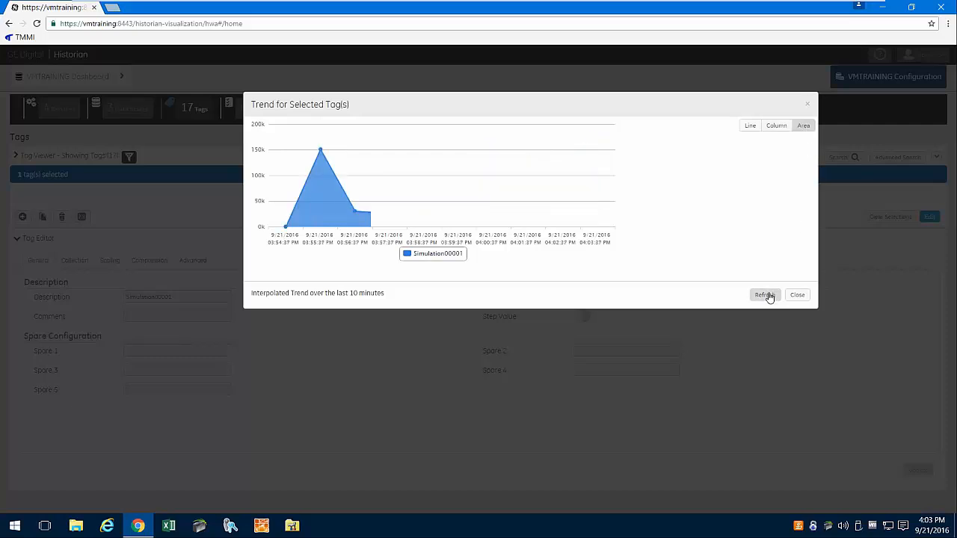
{"action": "left_click", "coordinate": [766, 295]}
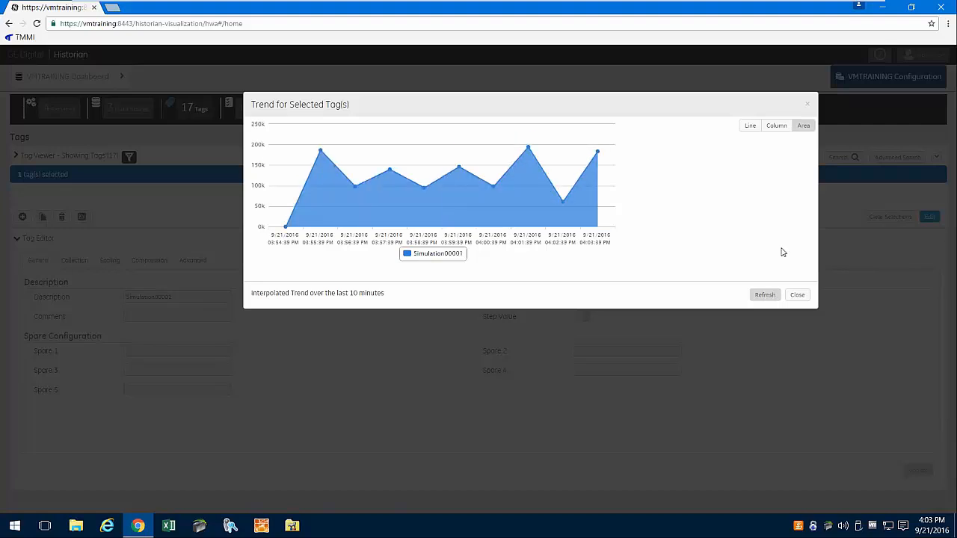
{"action": "left_click", "coordinate": [807, 104]}
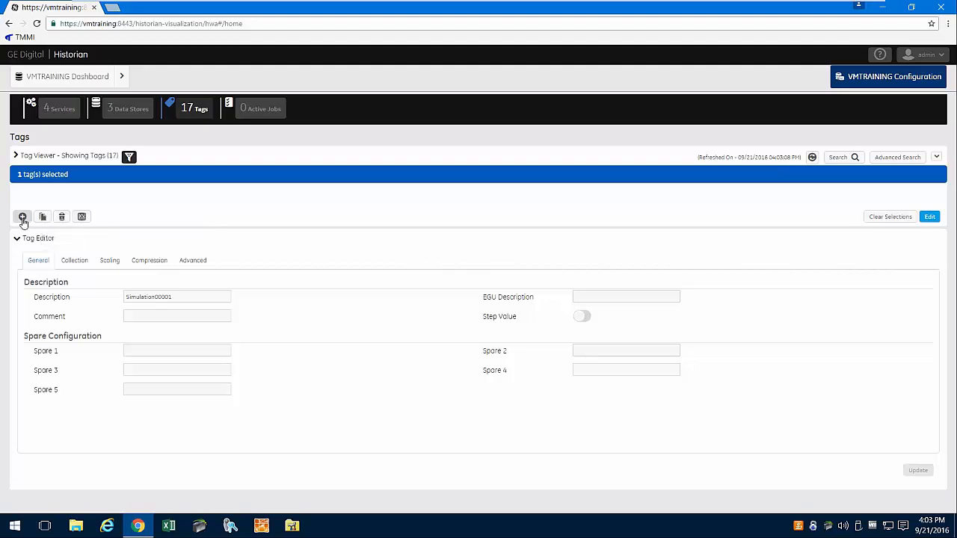
- Select only the Ramp_5%Noise tag and open it in the tag editor
{"action": "left_click", "coordinate": [16, 156]}
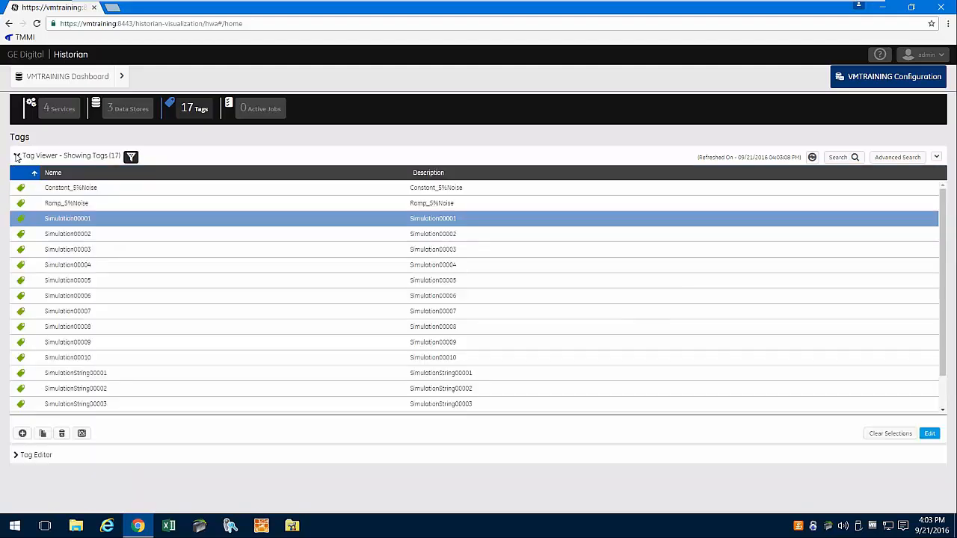
{"action": "left_click", "coordinate": [68, 207], "text": "ctrl"}
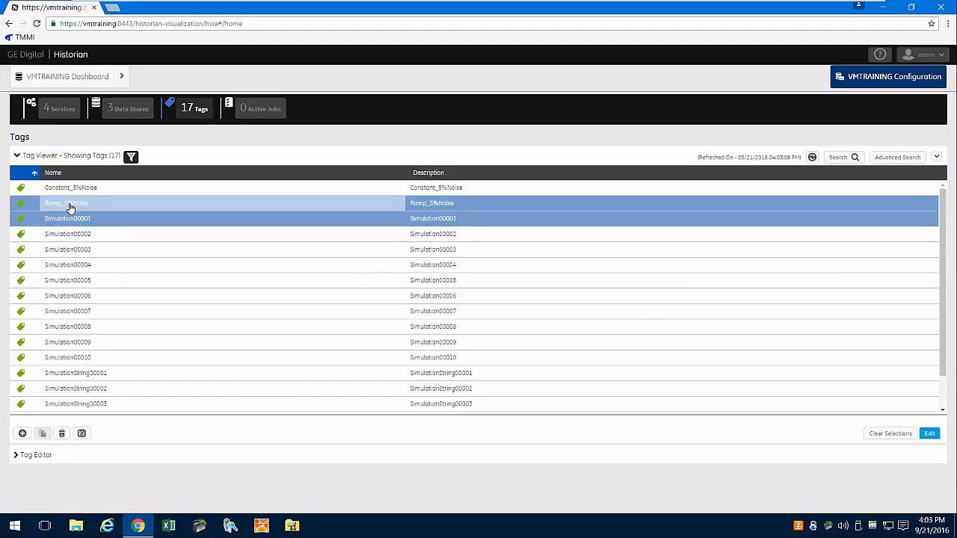
{"action": "left_click", "coordinate": [70, 207], "text": "ctrl"}
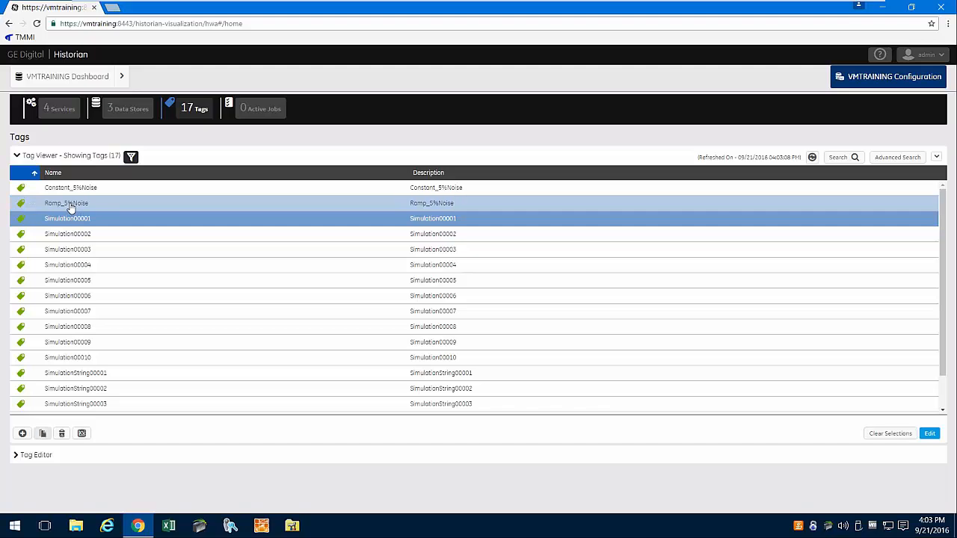
{"action": "right_click", "coordinate": [78, 222]}
{"action": "left_click", "coordinate": [77, 221]}
{"action": "left_click", "coordinate": [892, 433]}
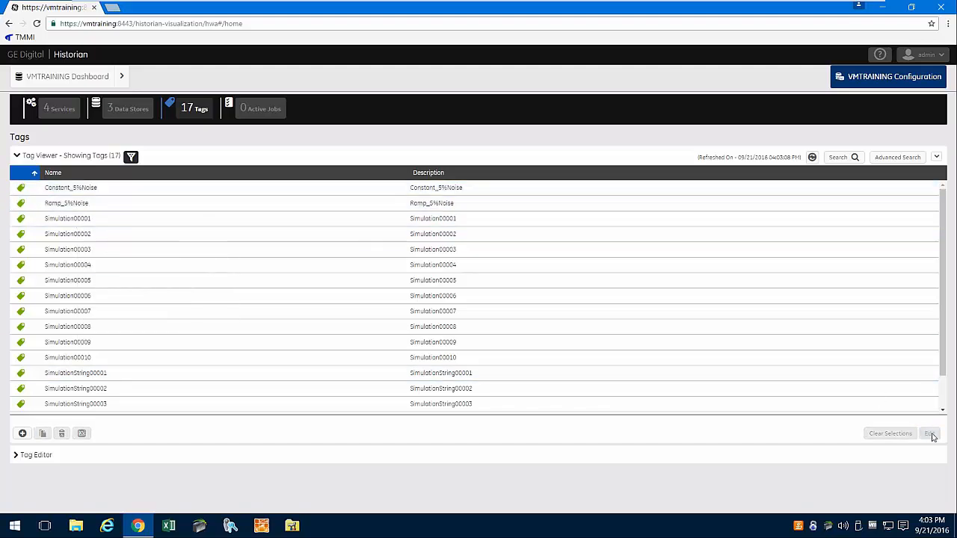
{"action": "left_click", "coordinate": [107, 205]}
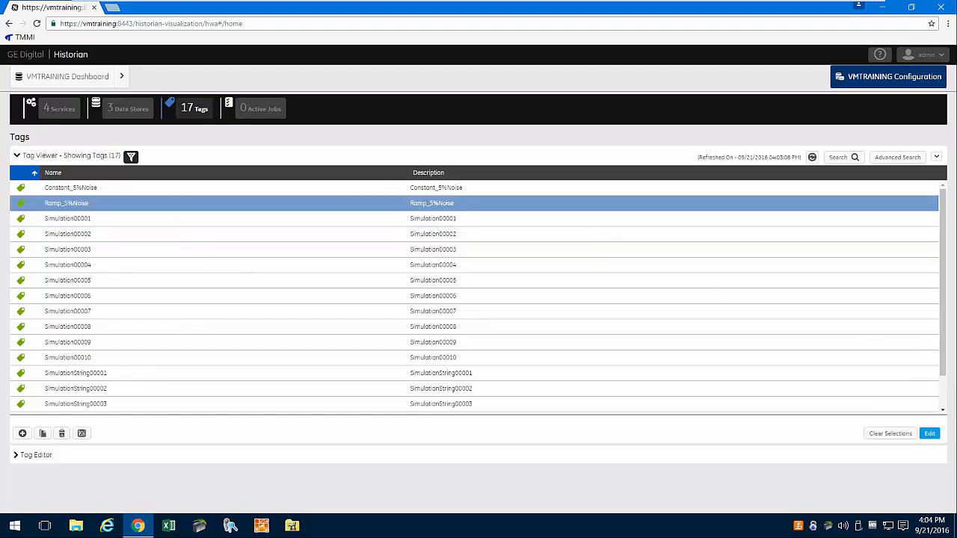
{"action": "left_click", "coordinate": [926, 437]}
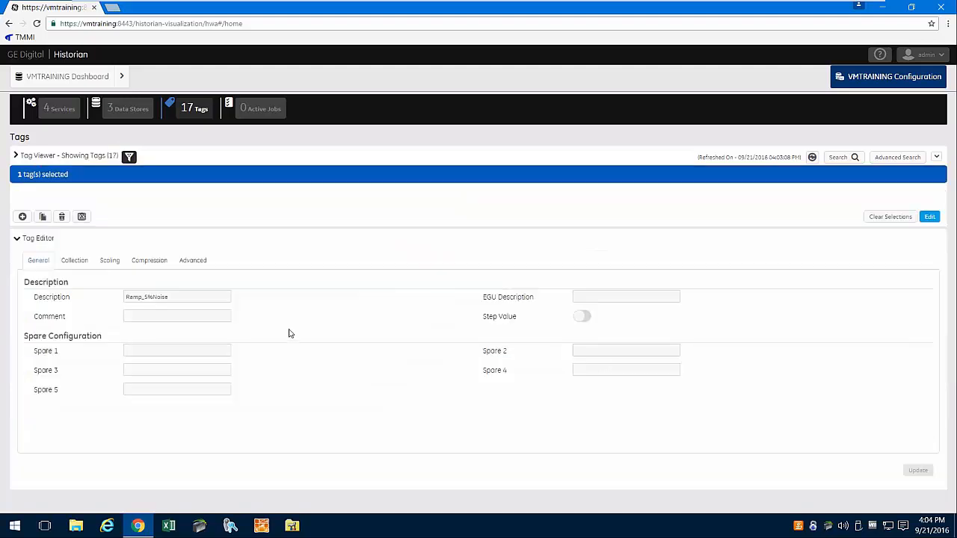
- View Ramp_5%Noise's trend as a line chart, then close the chart
{"action": "left_click", "coordinate": [82, 217]}
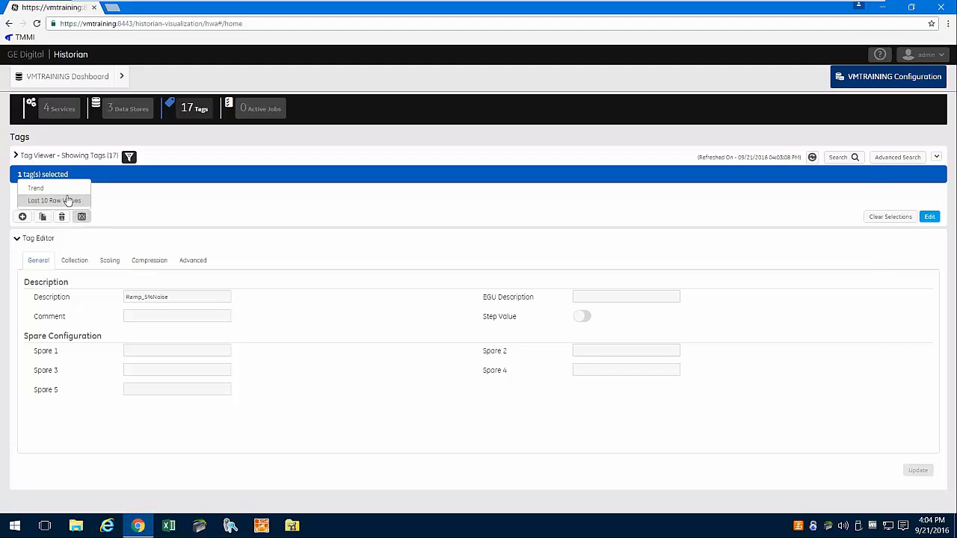
{"action": "left_click", "coordinate": [63, 189]}
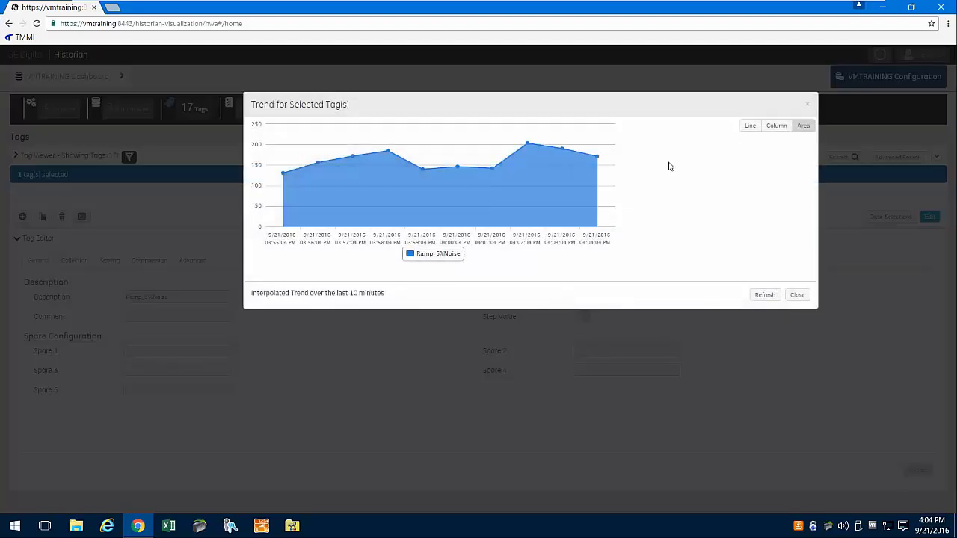
{"action": "left_click", "coordinate": [746, 127]}
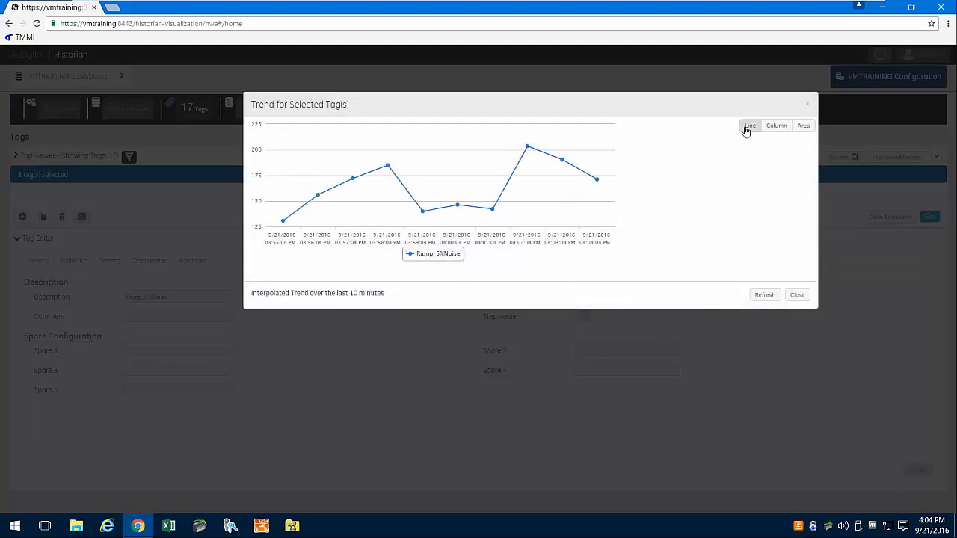
{"action": "left_click", "coordinate": [797, 294]}
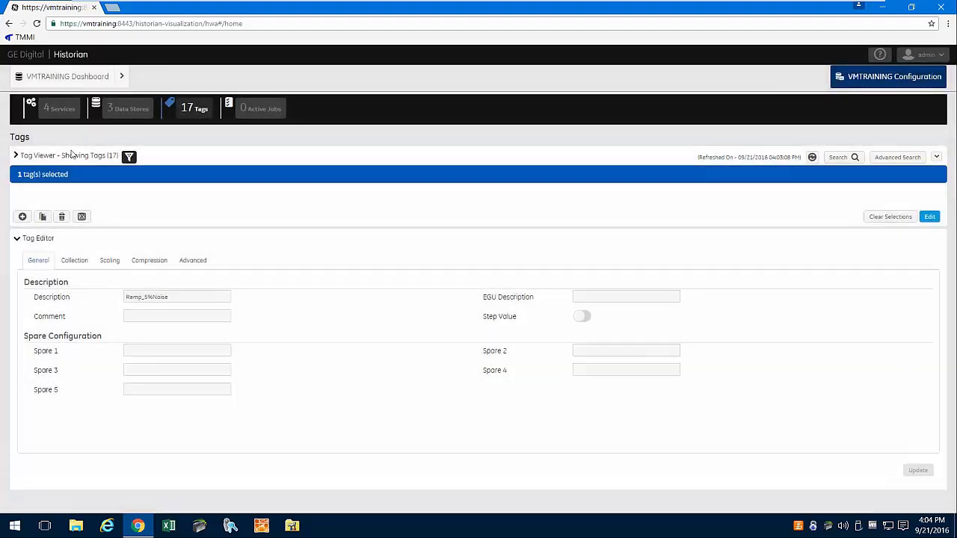
{"action": "left_click", "coordinate": [82, 216]}
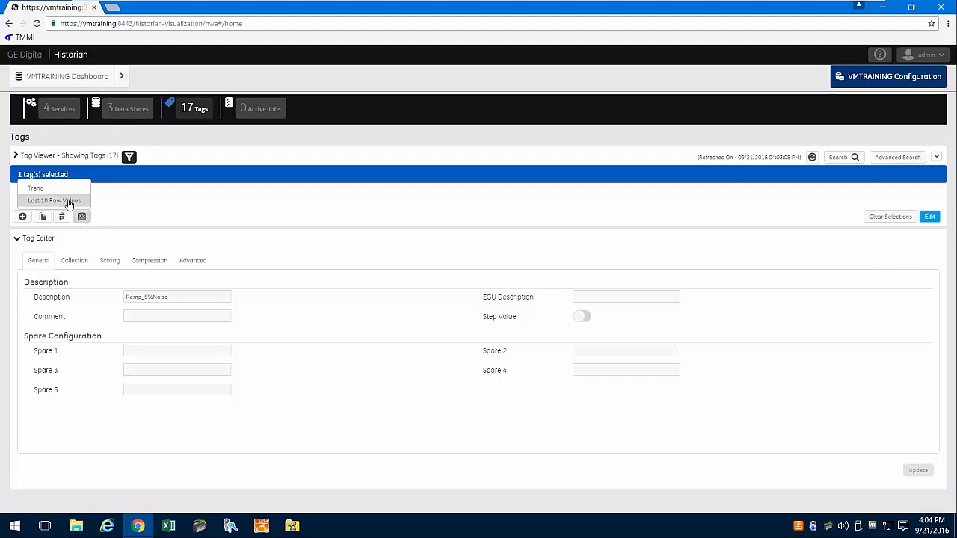
- List Ramp_5%Noise's last 10 raw values and refresh them three times
{"action": "left_click", "coordinate": [67, 200]}
{"action": "left_click_drag", "start_coordinate": [816, 221], "coordinate": [819, 270]}
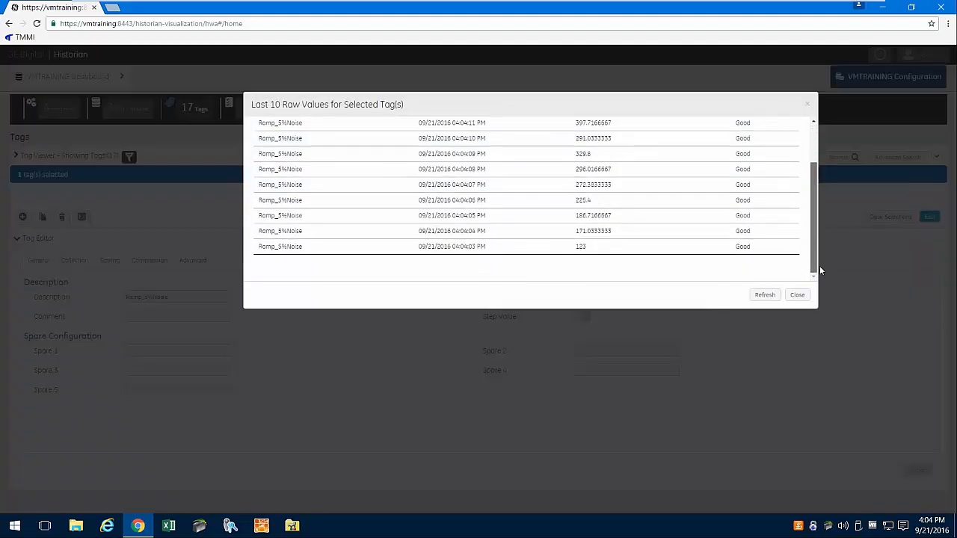
{"action": "left_click", "coordinate": [764, 295]}
{"action": "left_click", "coordinate": [764, 295]}
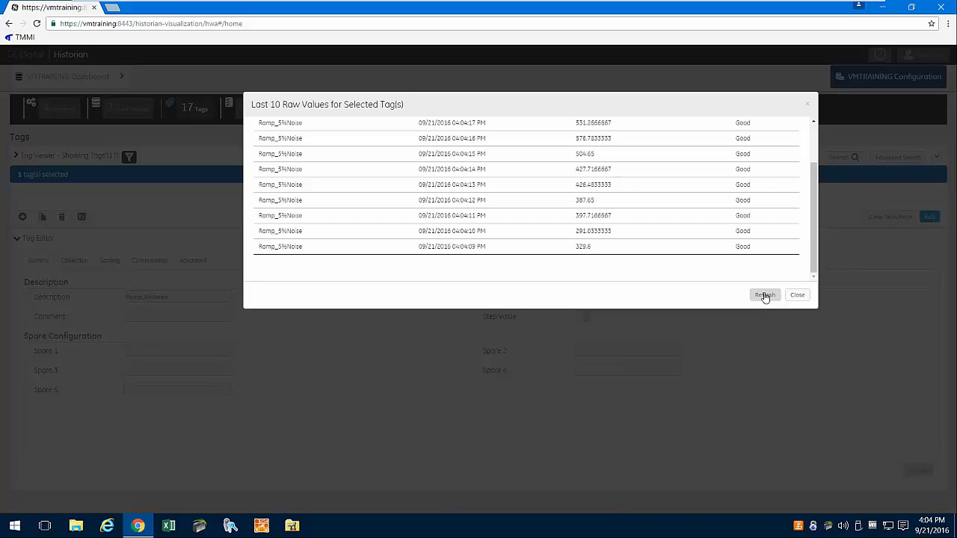
{"action": "left_click", "coordinate": [764, 296]}
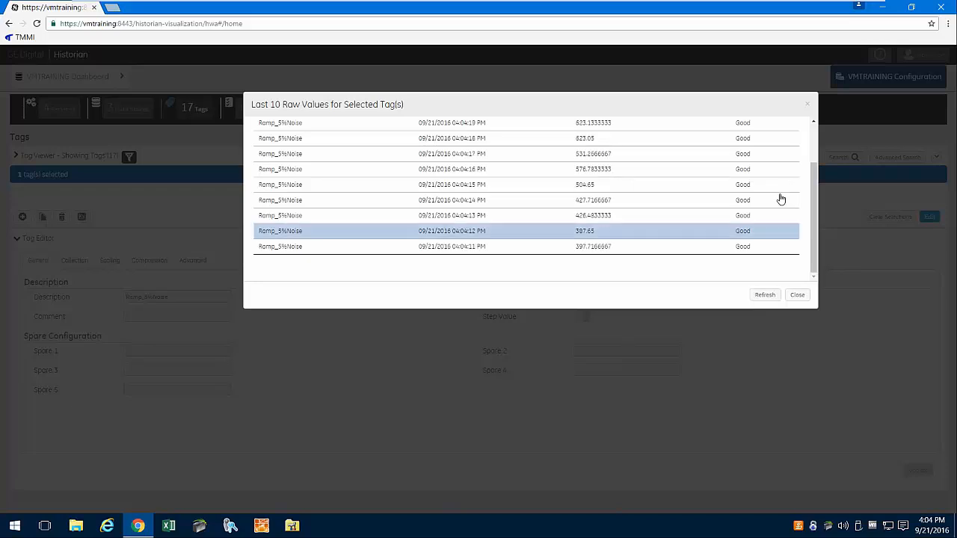
- Close the raw values list, return to the VMTRAINING Dashboard, and close the browser
{"action": "left_click", "coordinate": [796, 295]}
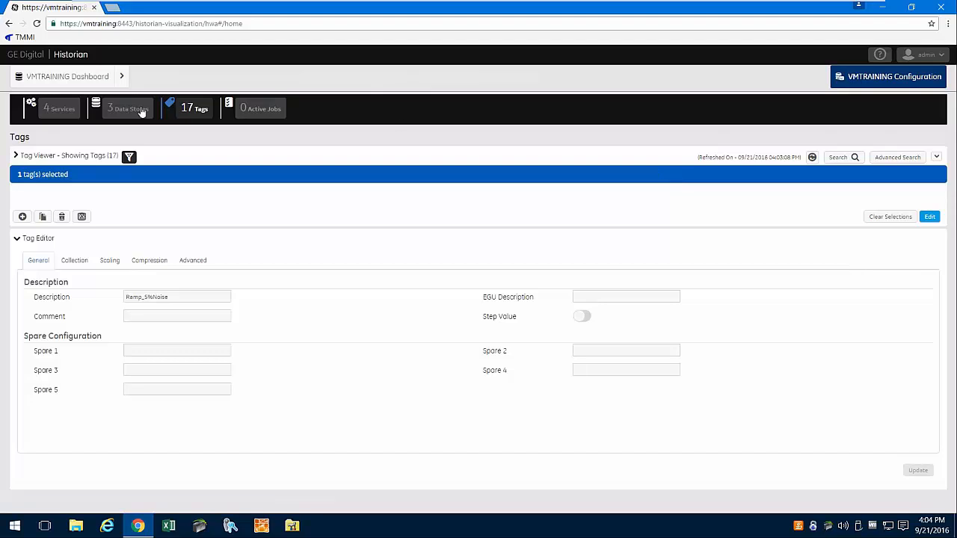
{"action": "left_click", "coordinate": [79, 78]}
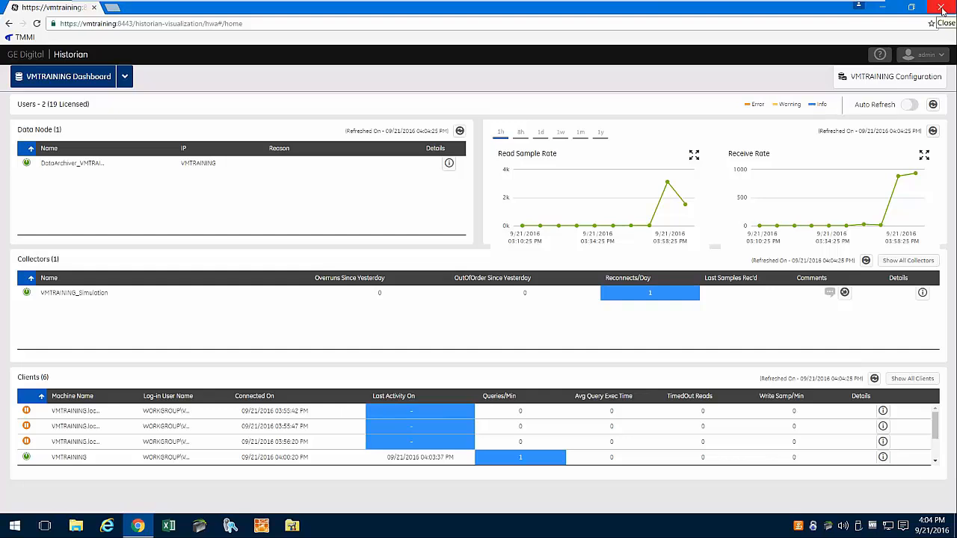
{"action": "left_click", "coordinate": [941, 9]}
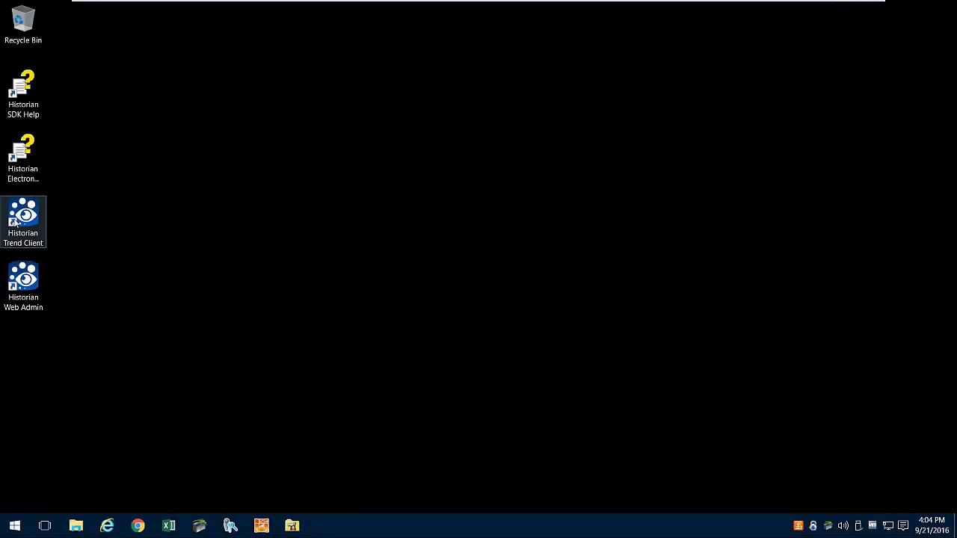
- Launch Historian Trend Client, sign in with the username and password, and show the Tags panel
{"action": "double_click", "coordinate": [15, 221]}
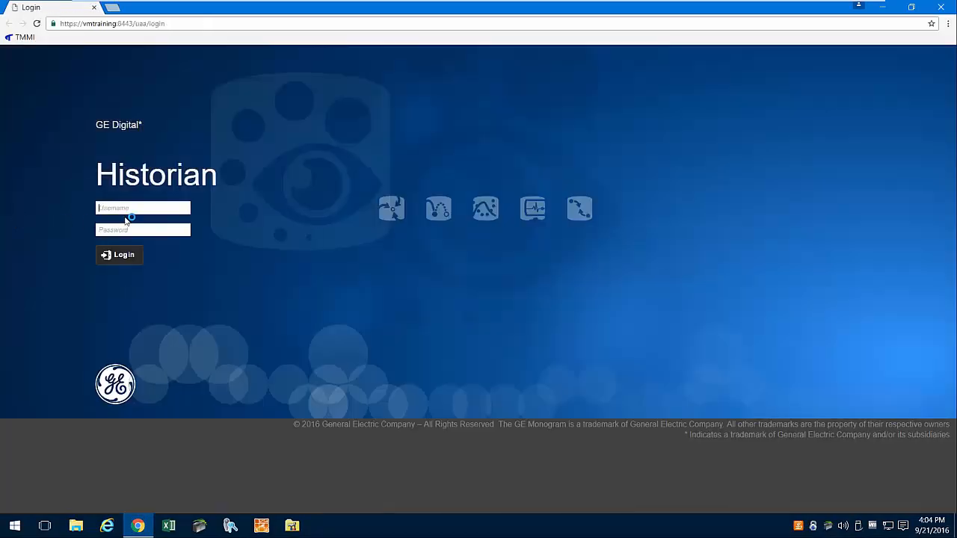
{"action": "type", "text": "admin"}
{"action": "key", "text": "Tab"}
{"action": "type", "text": "••"}
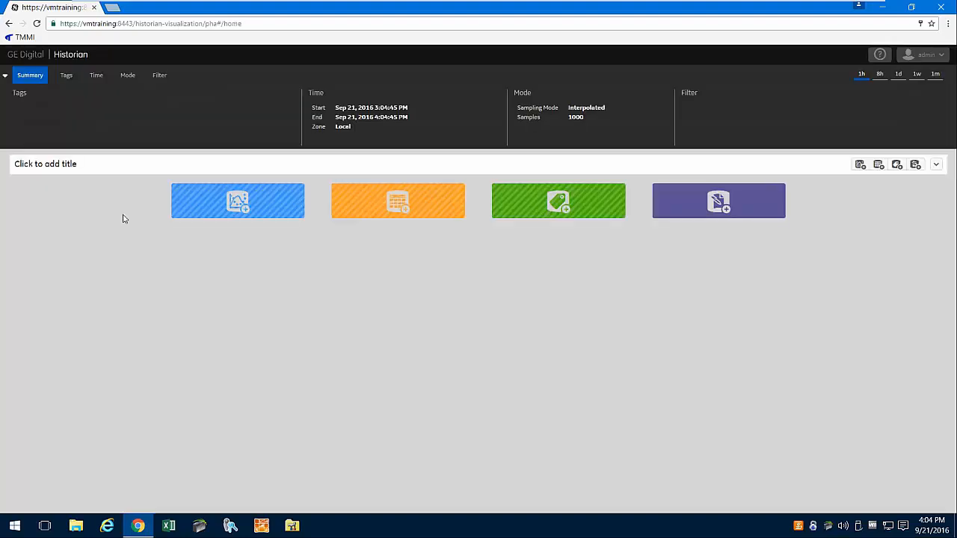
{"action": "left_click", "coordinate": [66, 77]}
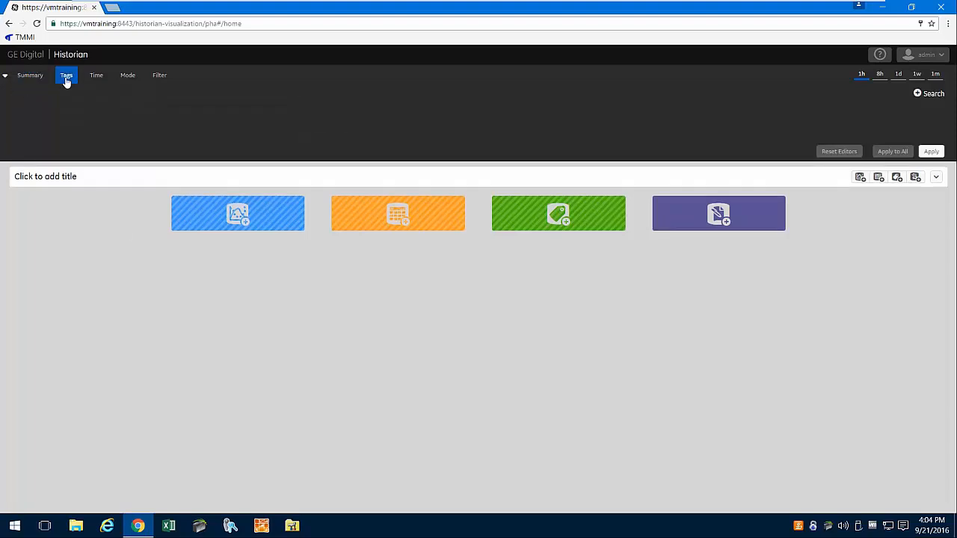
- Add Ramp_5%Noise, Simulation00003, Simulation00010 and Constant_5%Noise from a tag search, then add a new chart
{"action": "left_click", "coordinate": [928, 96]}
{"action": "left_click", "coordinate": [145, 130]}
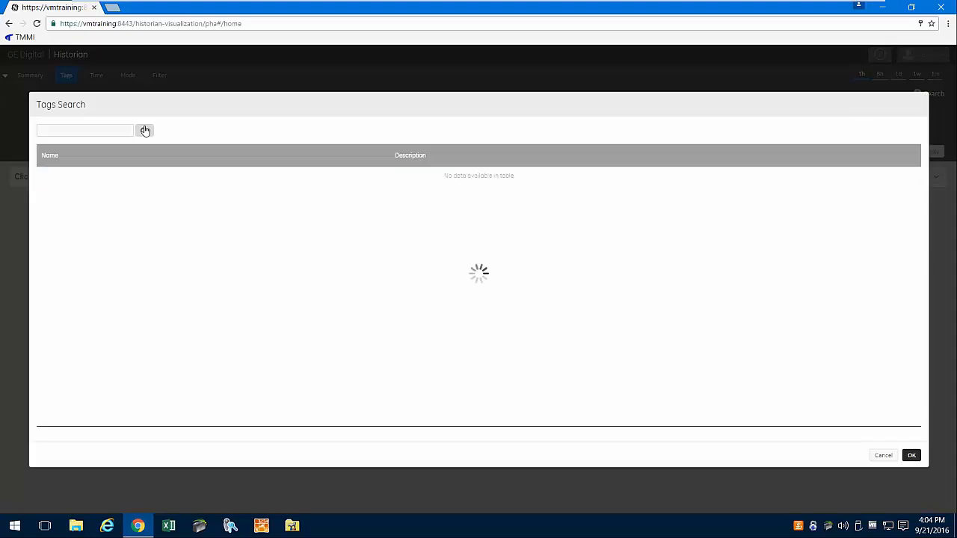
{"action": "left_click", "coordinate": [64, 196]}
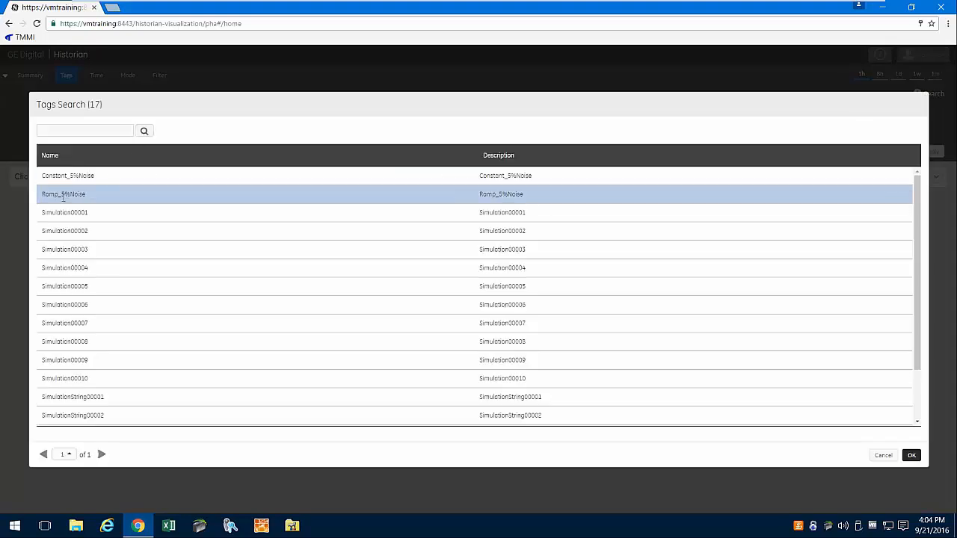
{"action": "left_click", "coordinate": [63, 197]}
{"action": "left_click", "coordinate": [69, 252]}
{"action": "left_click", "coordinate": [90, 378]}
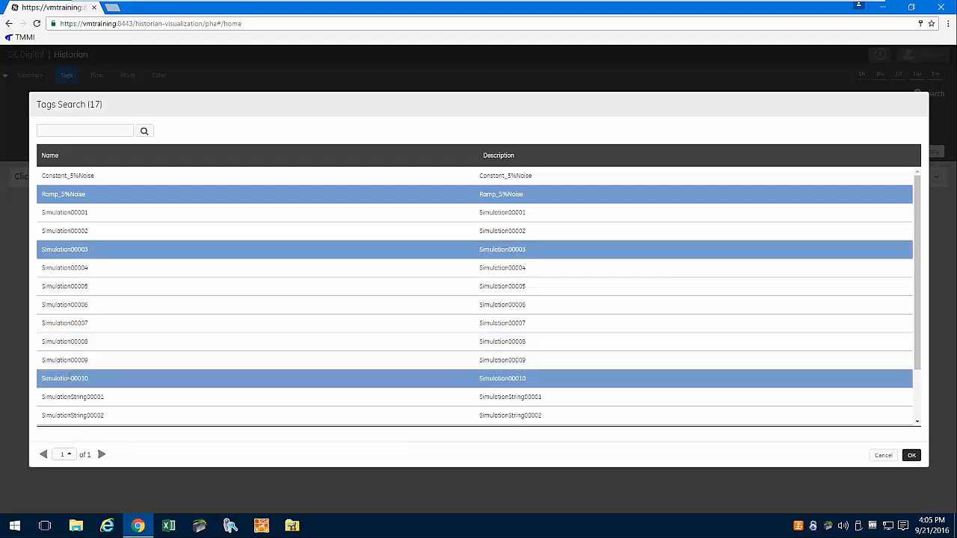
{"action": "left_click", "coordinate": [117, 175]}
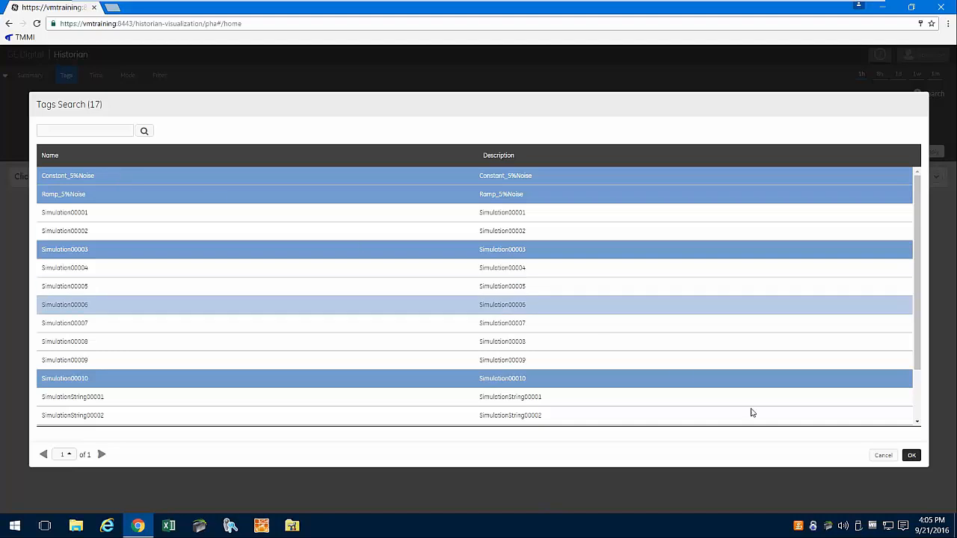
{"action": "left_click", "coordinate": [911, 456]}
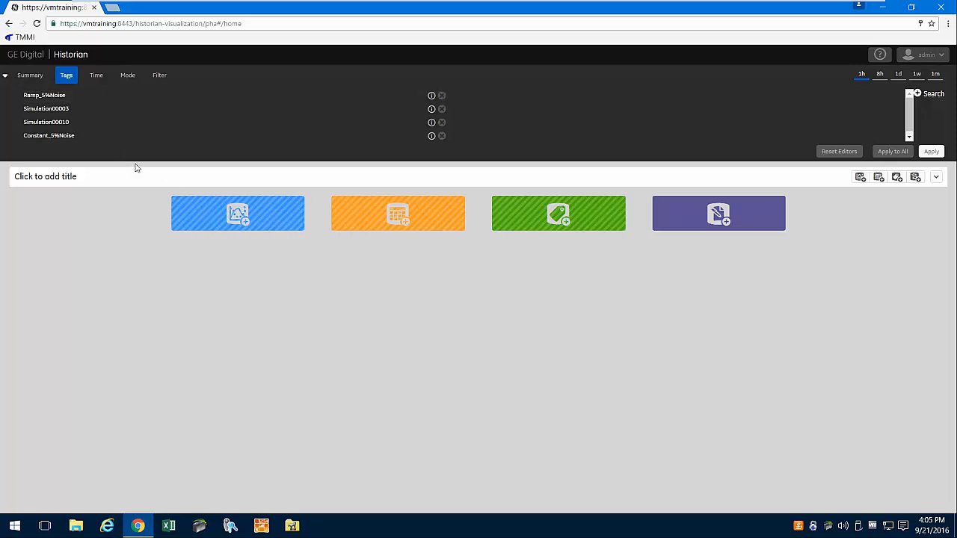
{"action": "left_click", "coordinate": [232, 218]}
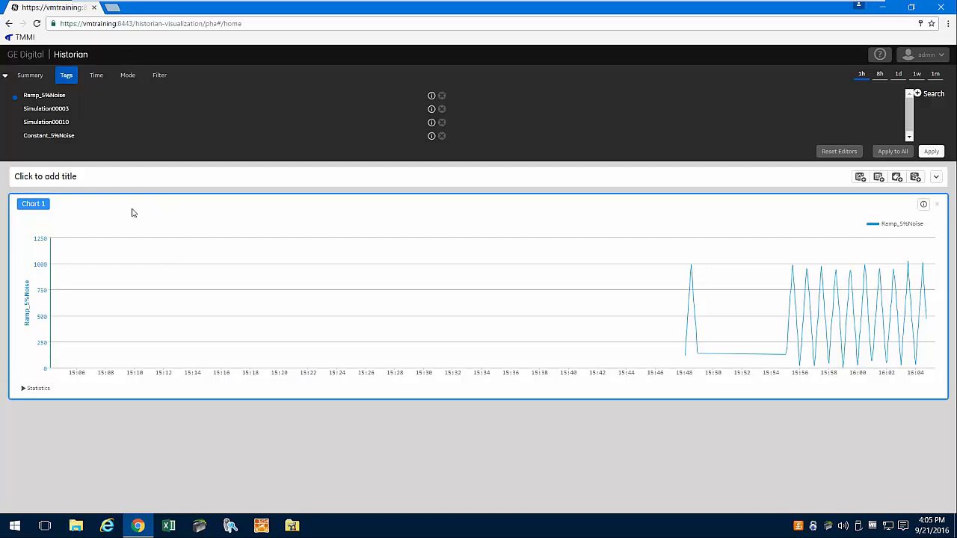
- Add Constant_5%Noise and Simulation00010 to Chart 1, narrow its time range, and expand the statistics table
{"action": "left_click_drag", "start_coordinate": [56, 156], "coordinate": [226, 300]}
{"action": "left_click_drag", "start_coordinate": [377, 333], "coordinate": [404, 342]}
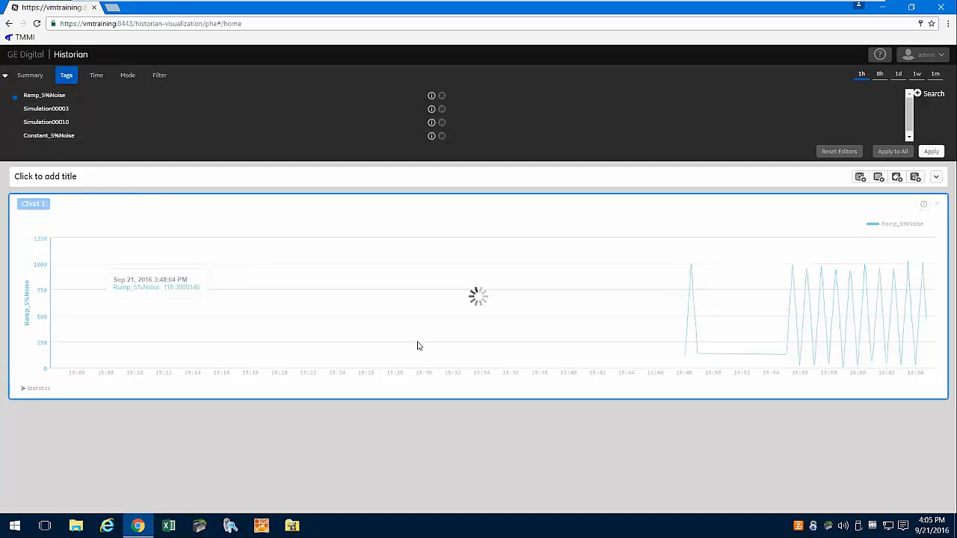
{"action": "left_click_drag", "start_coordinate": [611, 253], "coordinate": [911, 375]}
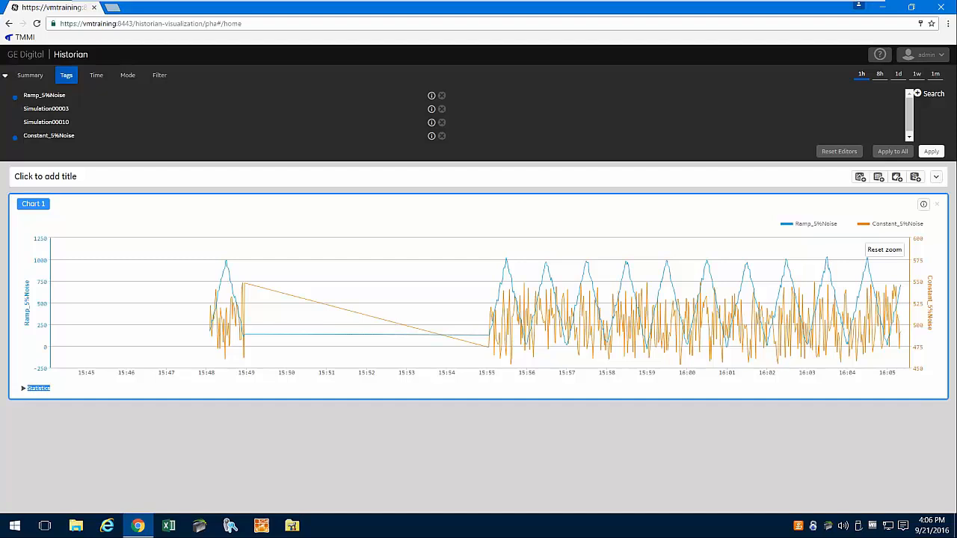
{"action": "left_click_drag", "start_coordinate": [100, 121], "coordinate": [411, 277]}
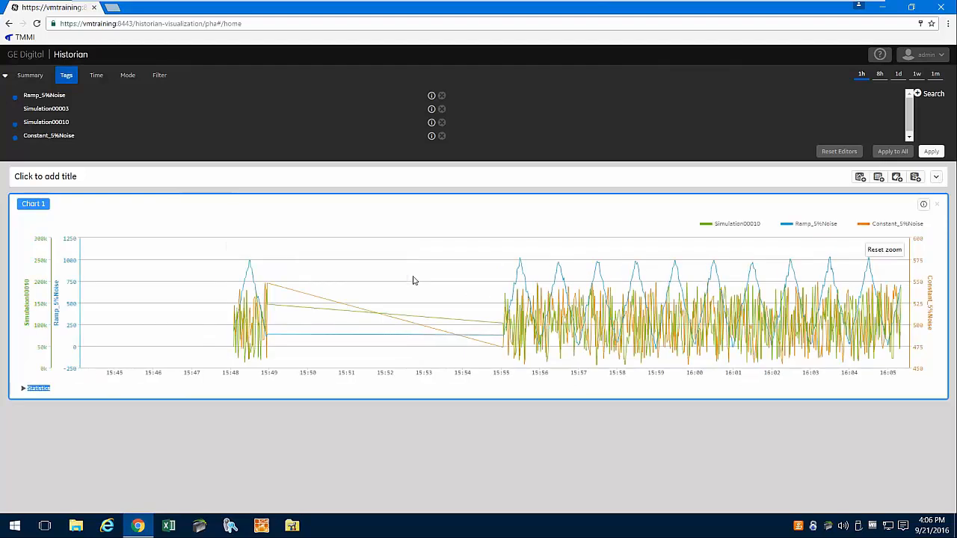
{"action": "left_click", "coordinate": [26, 390]}
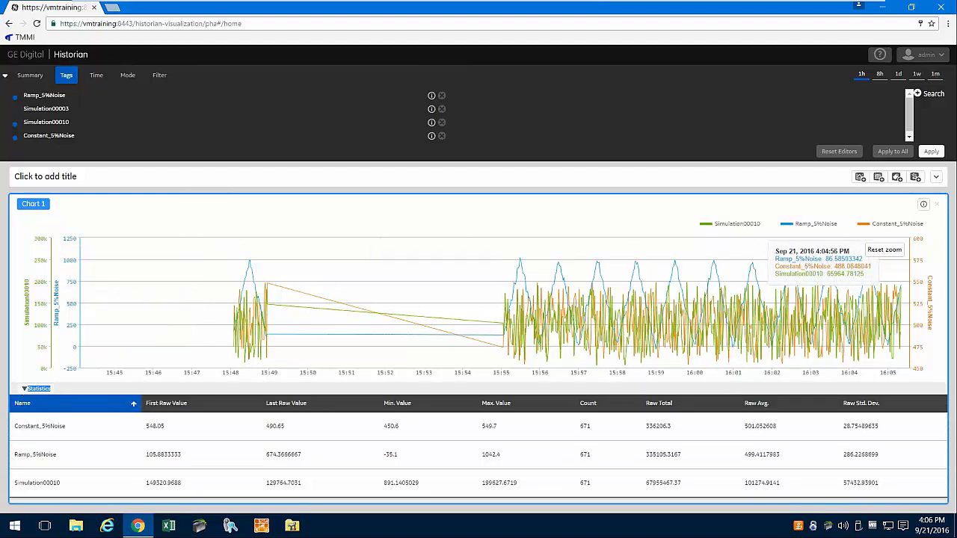
- Move Constant_5%Noise to the left Y-axis and change its series colour to red
{"action": "left_click", "coordinate": [932, 227]}
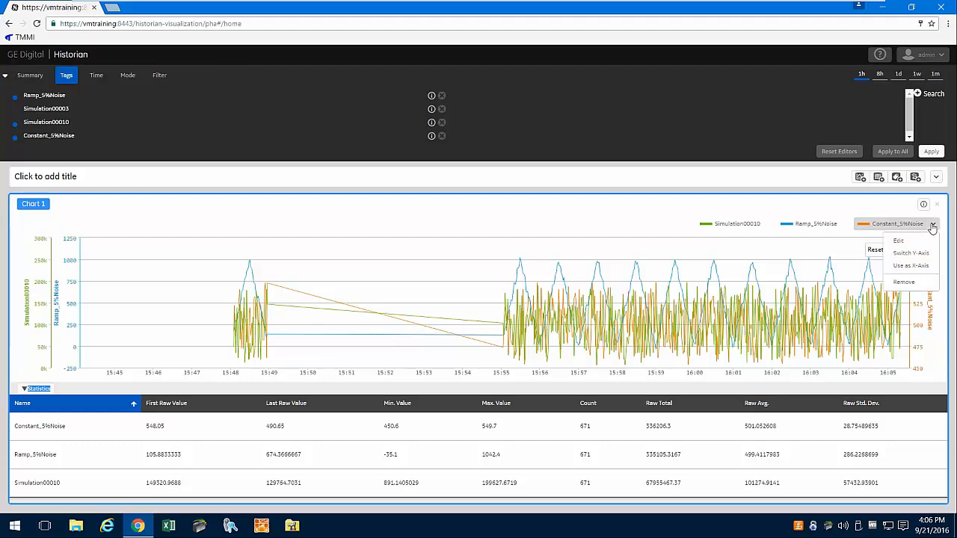
{"action": "left_click", "coordinate": [911, 254]}
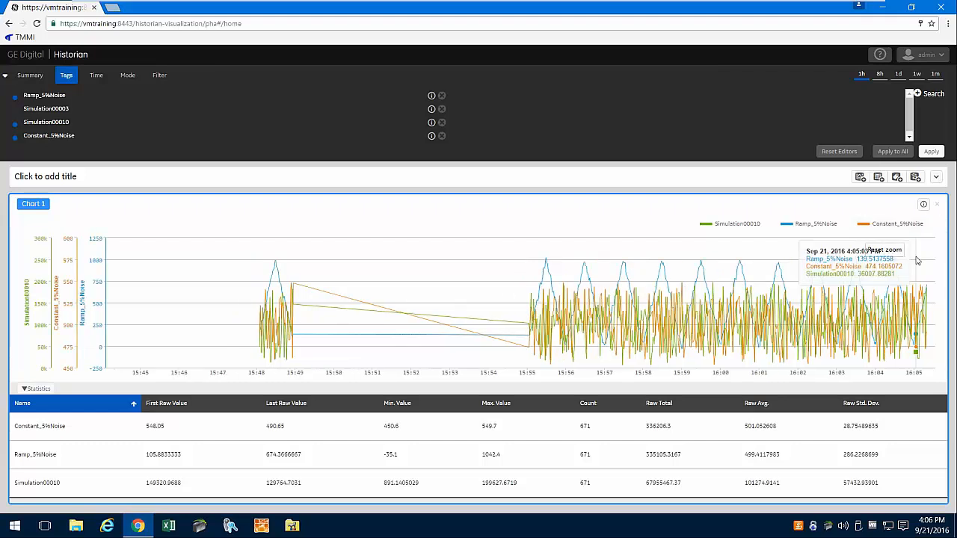
{"action": "left_click", "coordinate": [933, 225]}
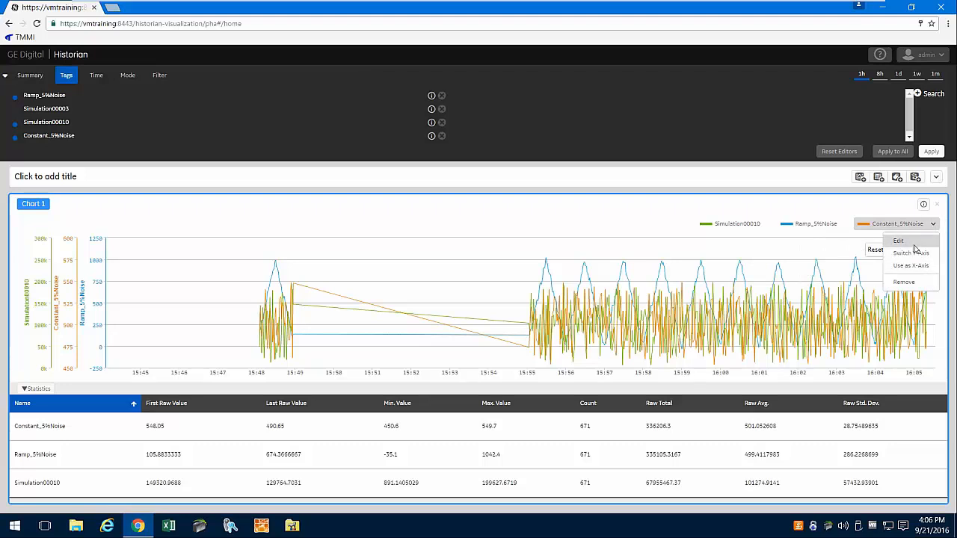
{"action": "left_click", "coordinate": [914, 243]}
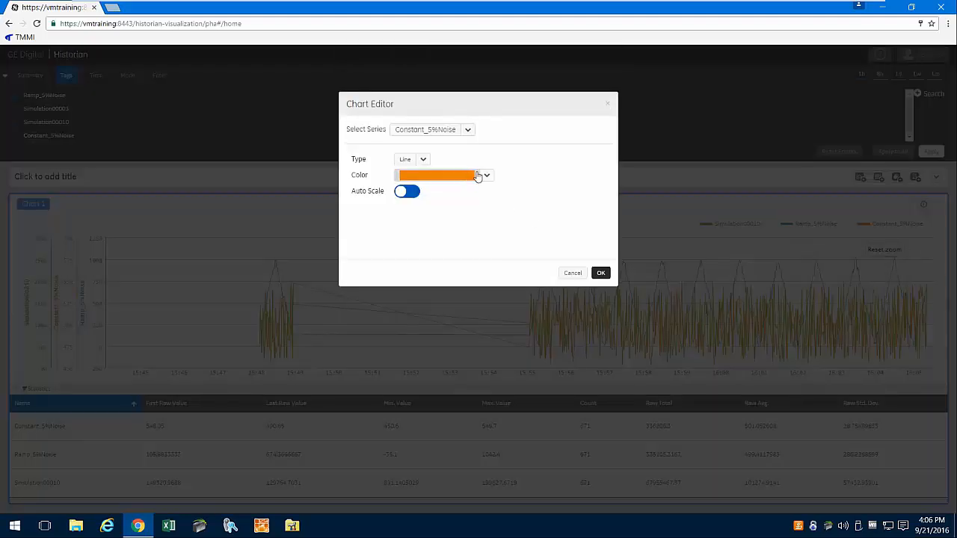
{"action": "left_click", "coordinate": [485, 176]}
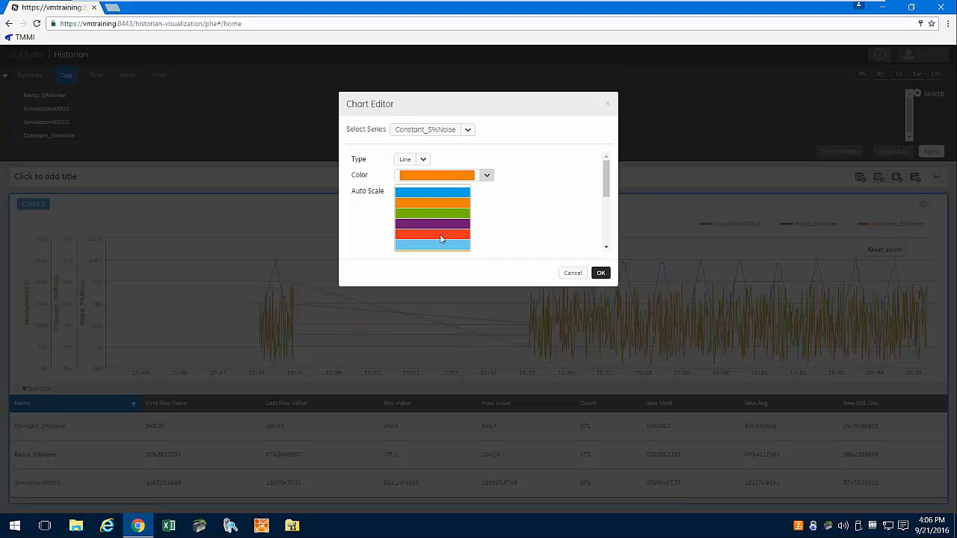
{"action": "left_click", "coordinate": [440, 237]}
{"action": "left_click", "coordinate": [601, 274]}
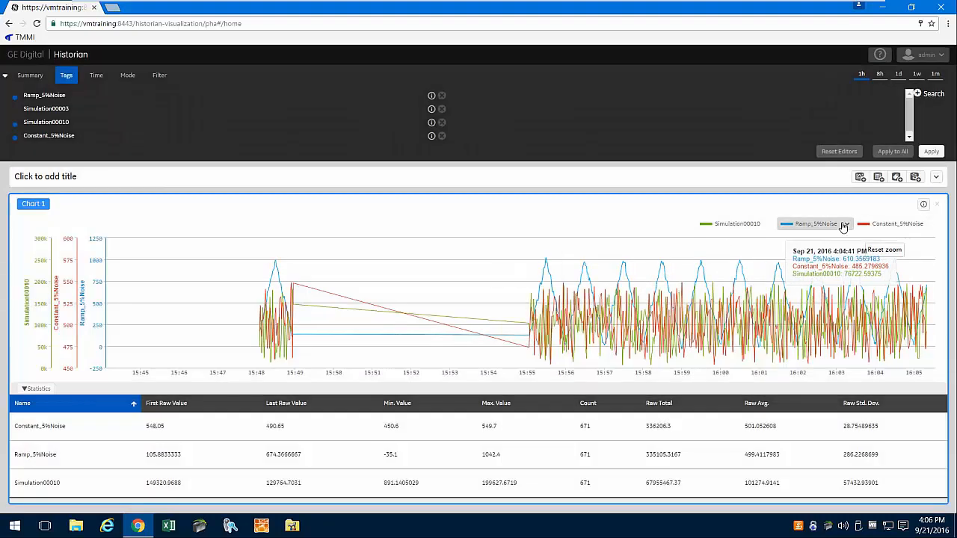
- Set Ramp_5%Noise's series type to Area and collapse the statistics table
{"action": "left_click", "coordinate": [848, 225]}
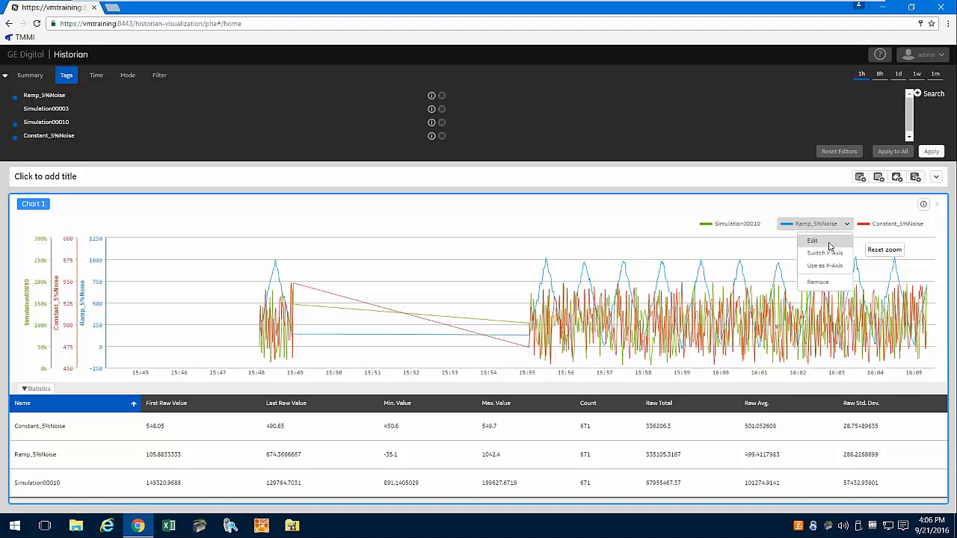
{"action": "left_click", "coordinate": [828, 242]}
{"action": "left_click", "coordinate": [424, 160]}
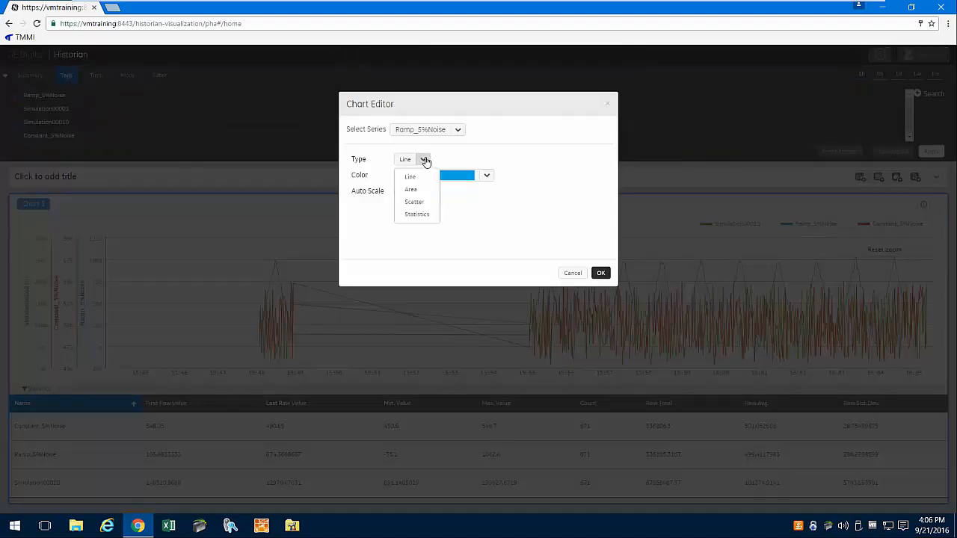
{"action": "left_click", "coordinate": [601, 274]}
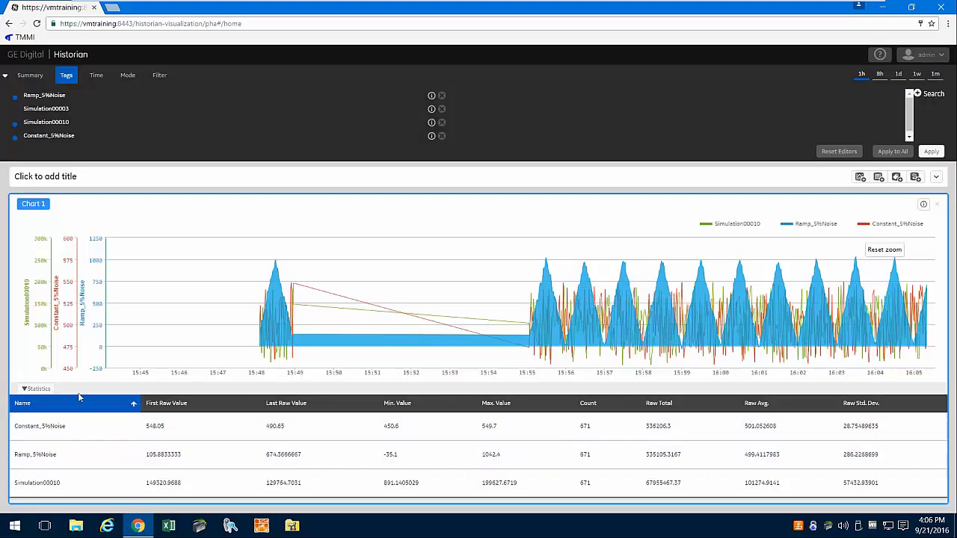
{"action": "left_click", "coordinate": [28, 388]}
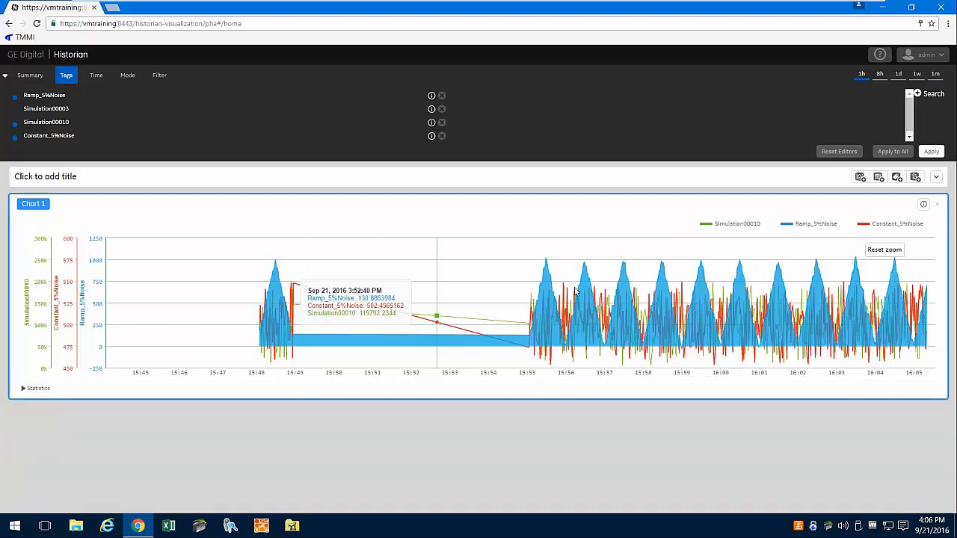
- Create Chart 2 trending only Constant_5%Noise below Chart 1
{"action": "left_click", "coordinate": [860, 177]}
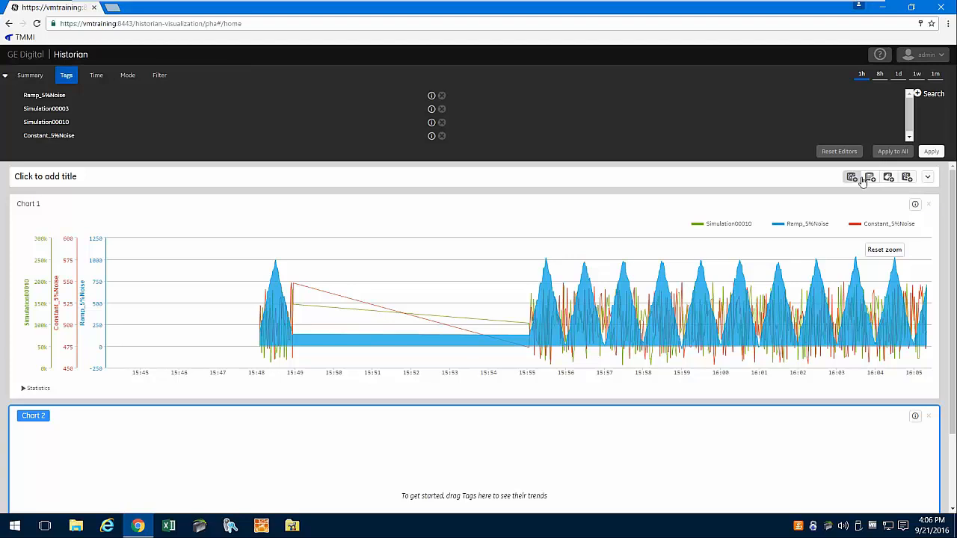
{"action": "left_click_drag", "start_coordinate": [49, 135], "coordinate": [438, 488]}
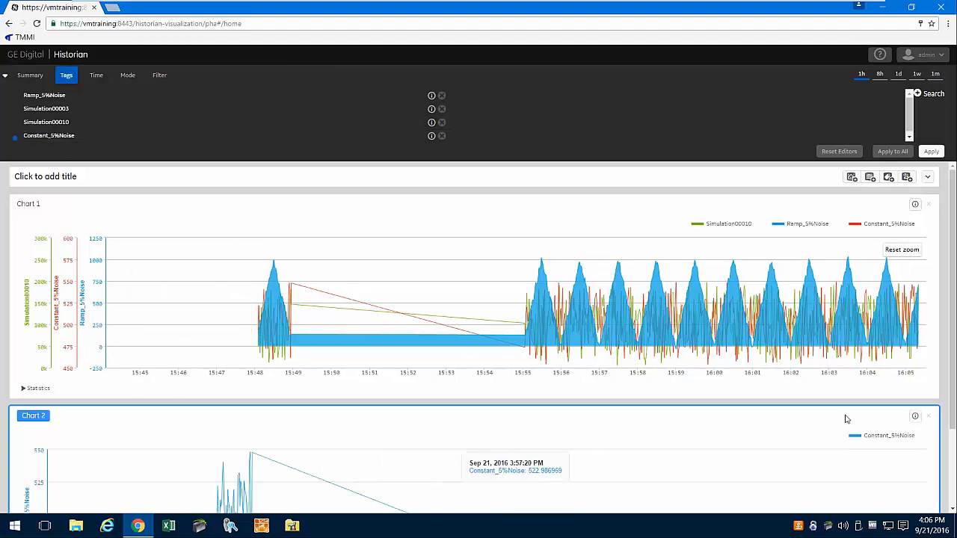
{"action": "scroll", "coordinate": [792, 266], "scroll_direction": "down", "scroll_amount": 2}
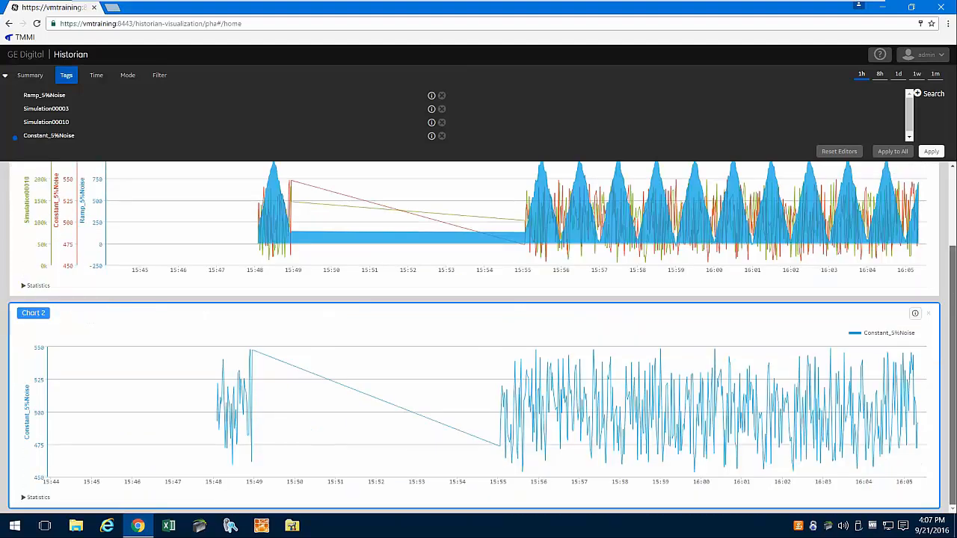
{"action": "left_click_drag", "start_coordinate": [951, 319], "coordinate": [947, 251]}
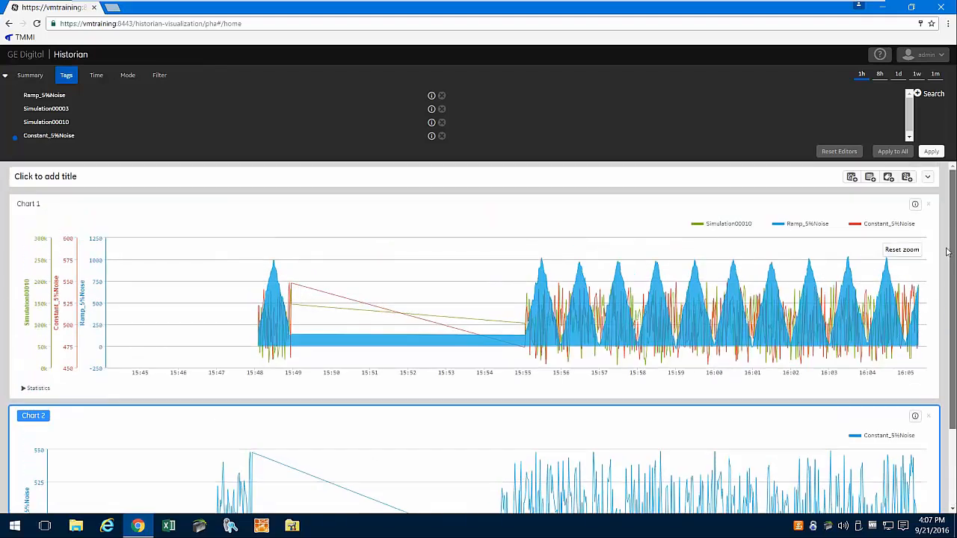
{"action": "scroll", "coordinate": [946, 251], "scroll_direction": "down", "scroll_amount": 2}
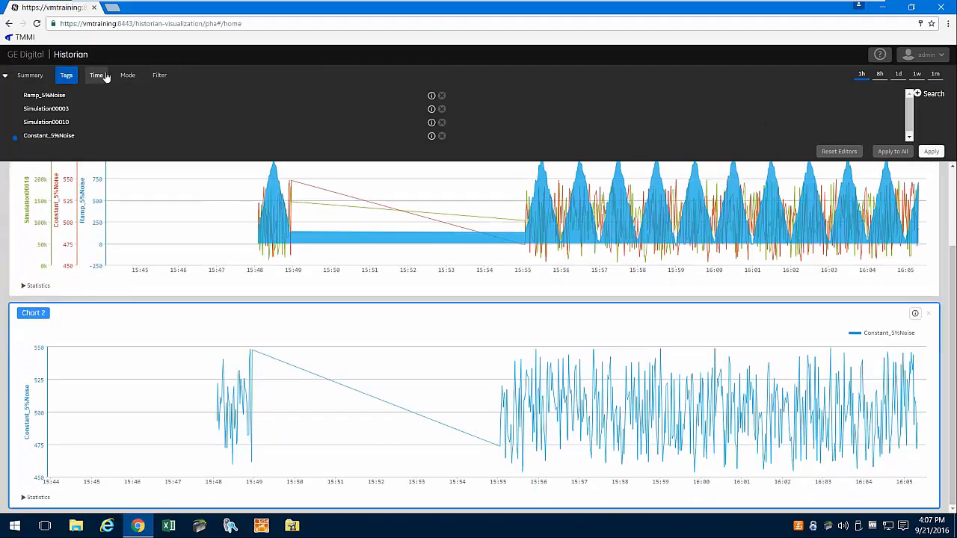
- Set sampling mode to Calculated (Average) by time at 1 Minute intervals, applied to all charts
{"action": "left_click", "coordinate": [98, 75]}
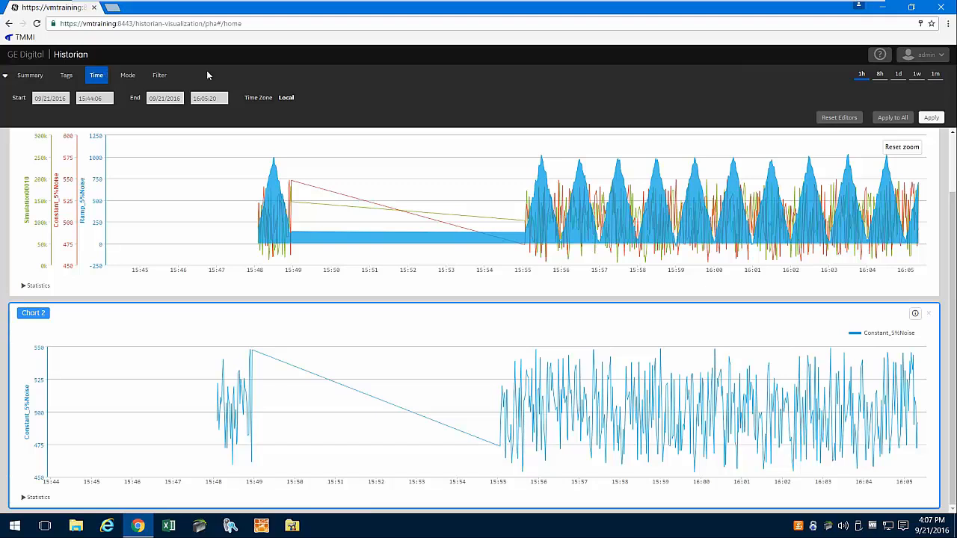
{"action": "scroll", "coordinate": [718, 172], "scroll_direction": "up", "scroll_amount": 1}
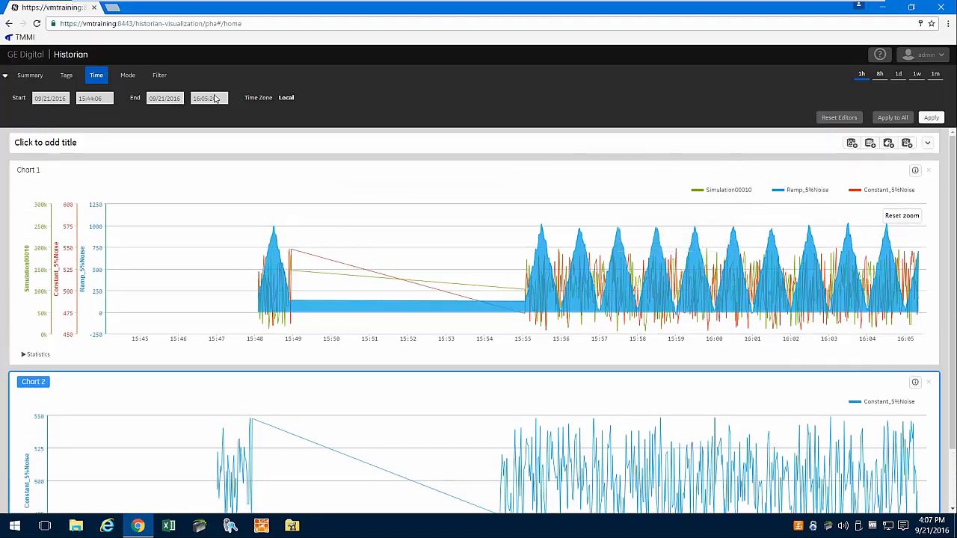
{"action": "left_click", "coordinate": [128, 76]}
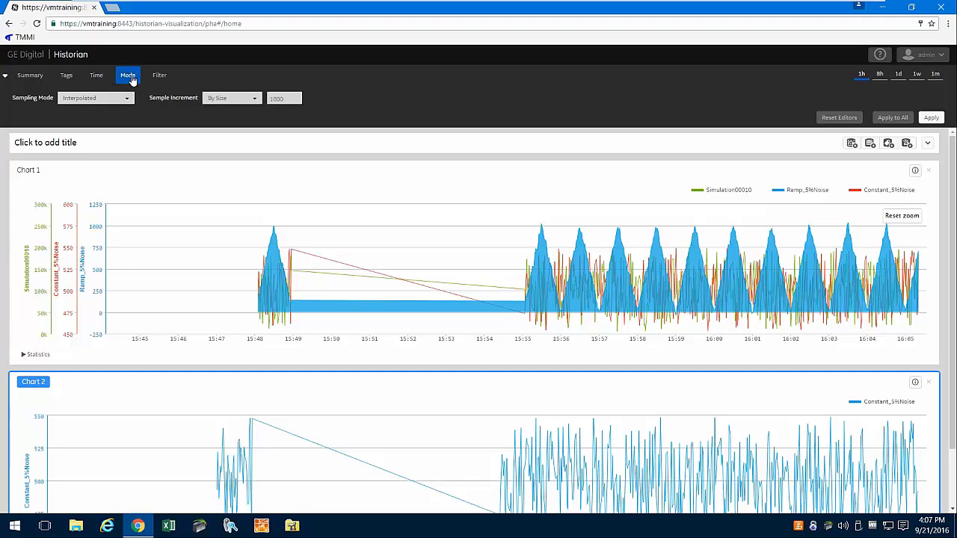
{"action": "left_click", "coordinate": [127, 98]}
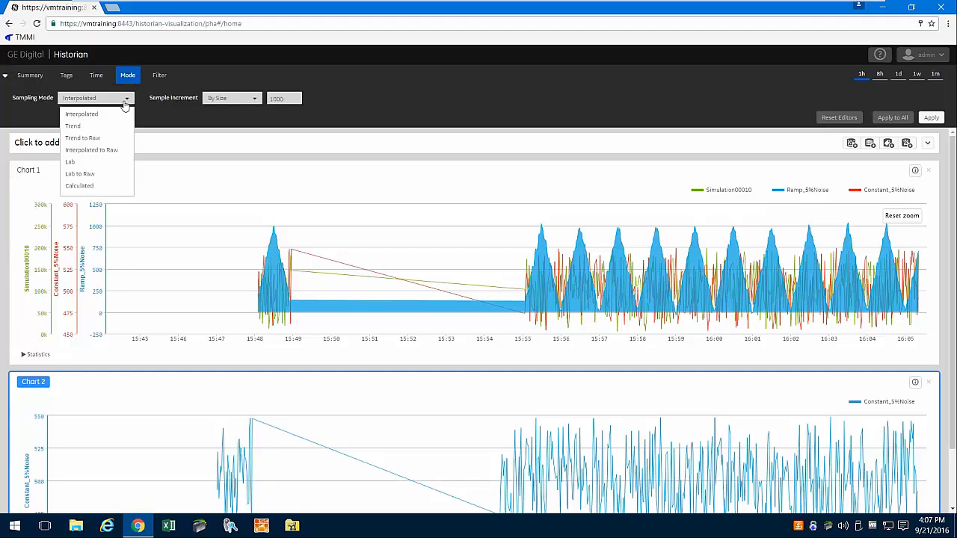
{"action": "left_click", "coordinate": [95, 186]}
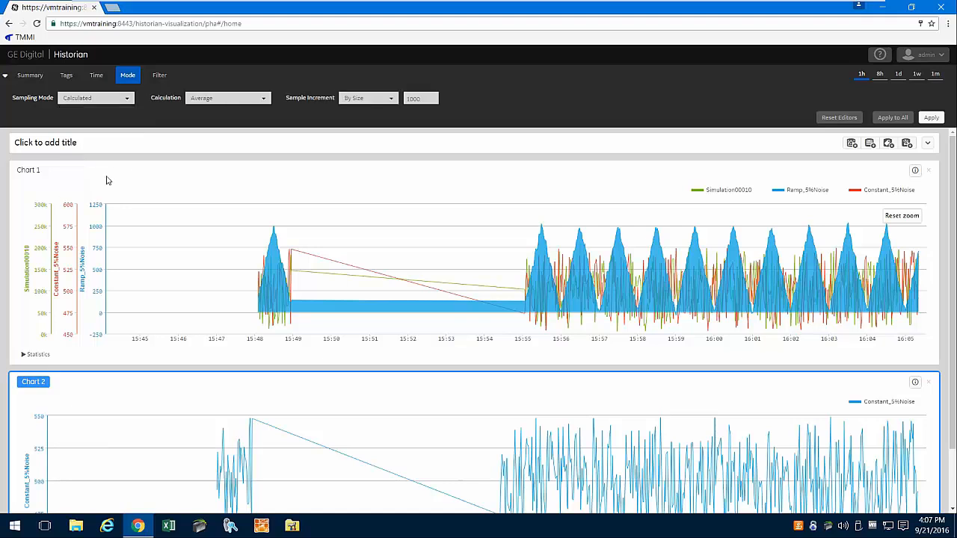
{"action": "left_click", "coordinate": [390, 99]}
{"action": "left_click", "coordinate": [372, 125]}
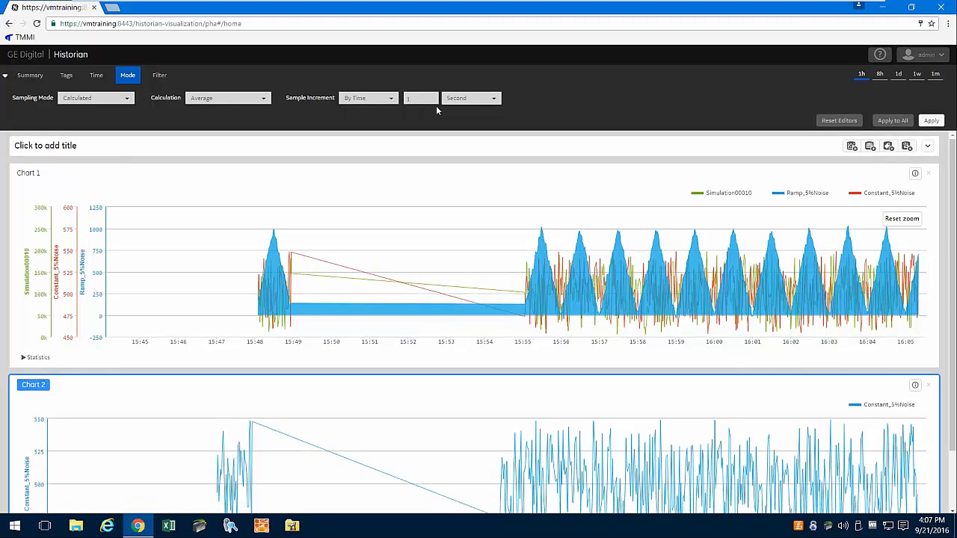
{"action": "left_click", "coordinate": [494, 100]}
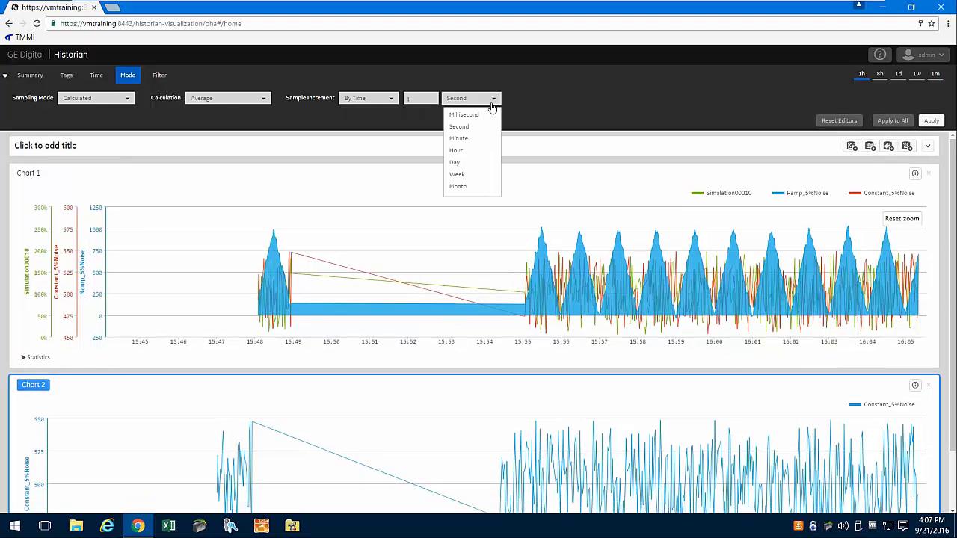
{"action": "left_click", "coordinate": [475, 140]}
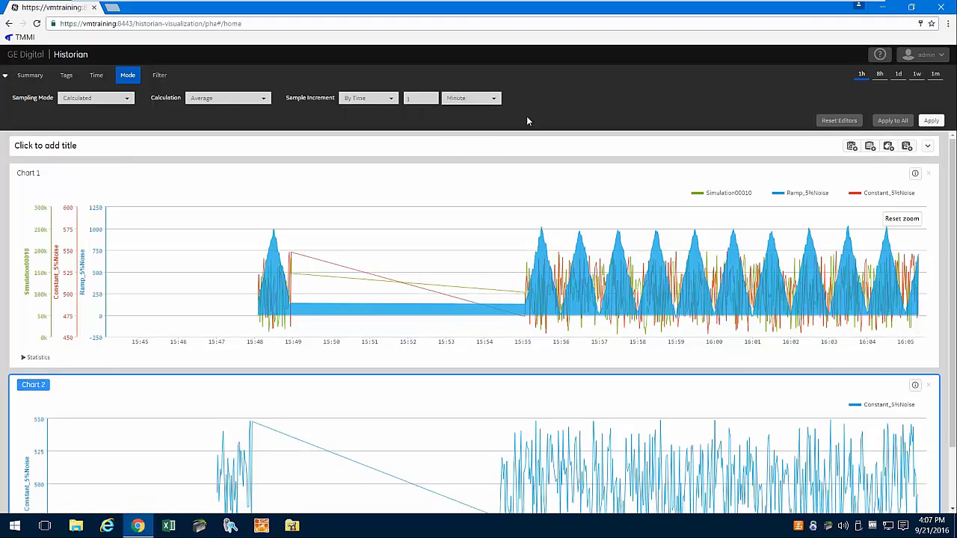
{"action": "left_click", "coordinate": [902, 123]}
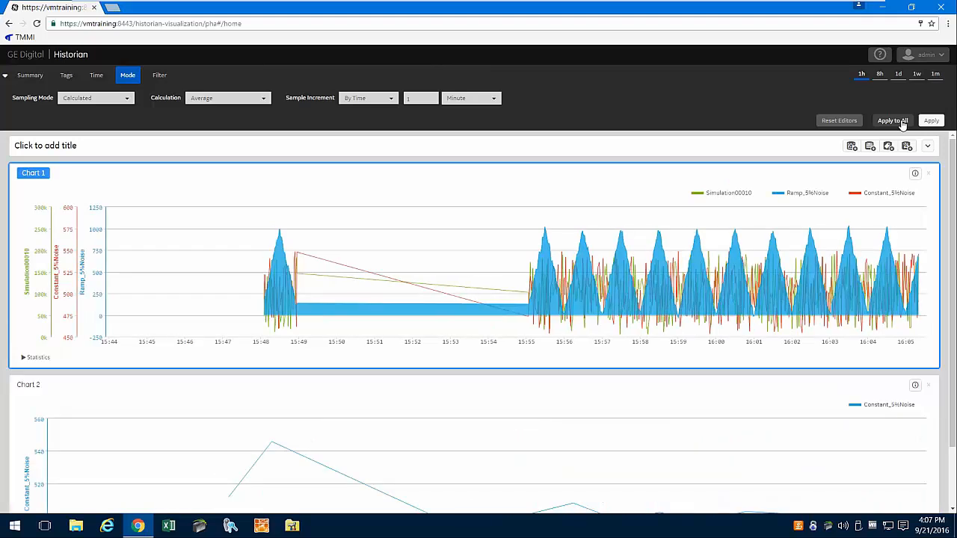